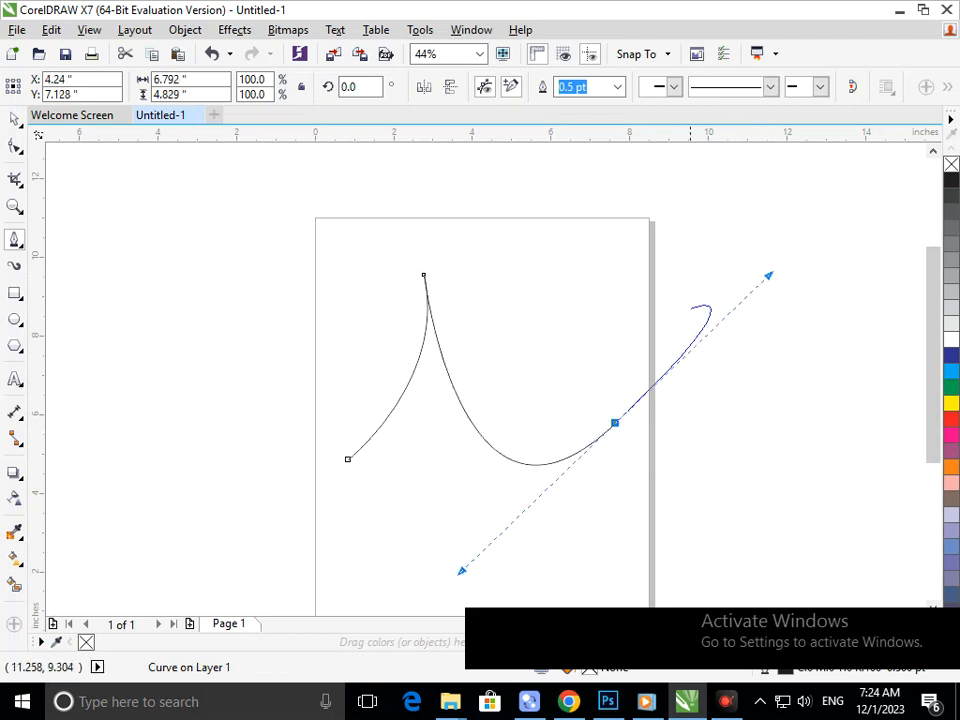
Step: Finish the pen curve at its third node and move its starting node slightly down and outward
{"action": "key", "text": "Escape"}
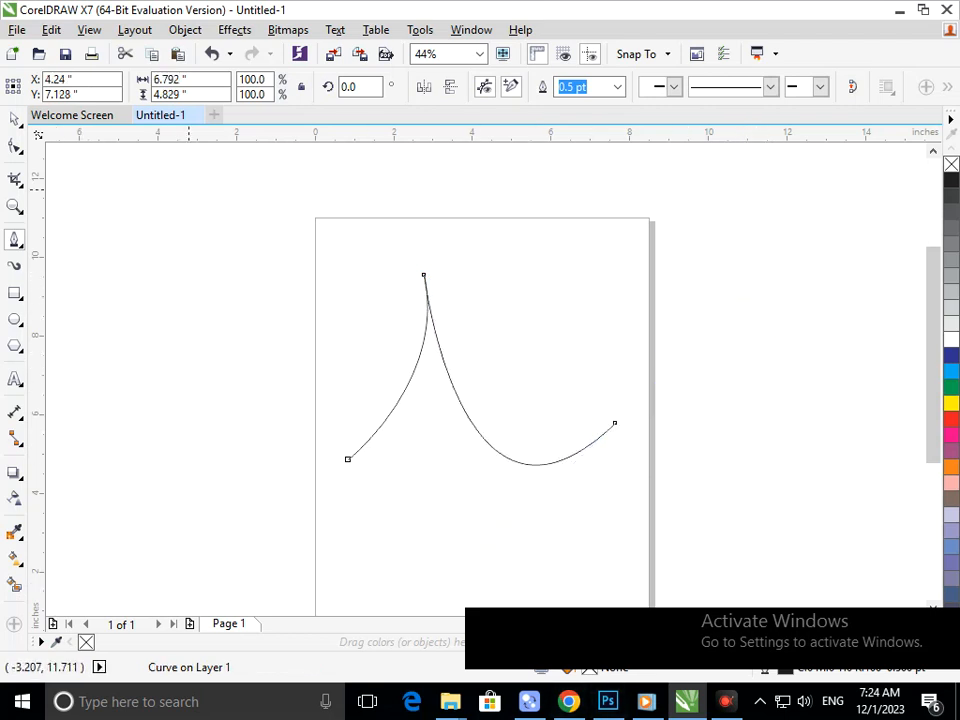
{"action": "left_click", "coordinate": [14, 146]}
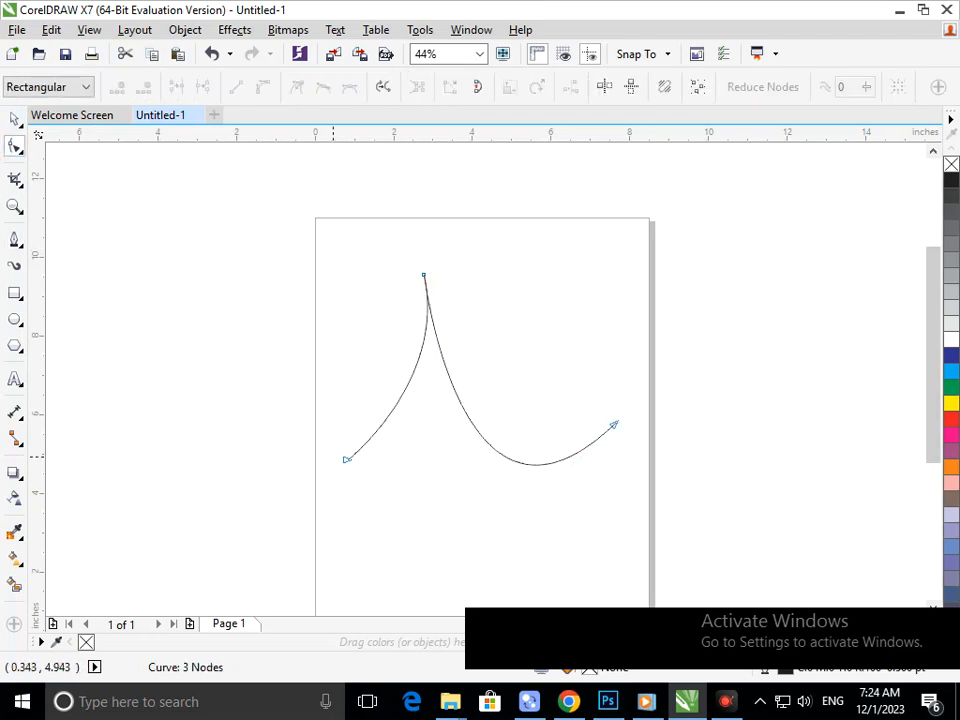
{"action": "left_click_drag", "start_coordinate": [347, 459], "coordinate": [333, 477]}
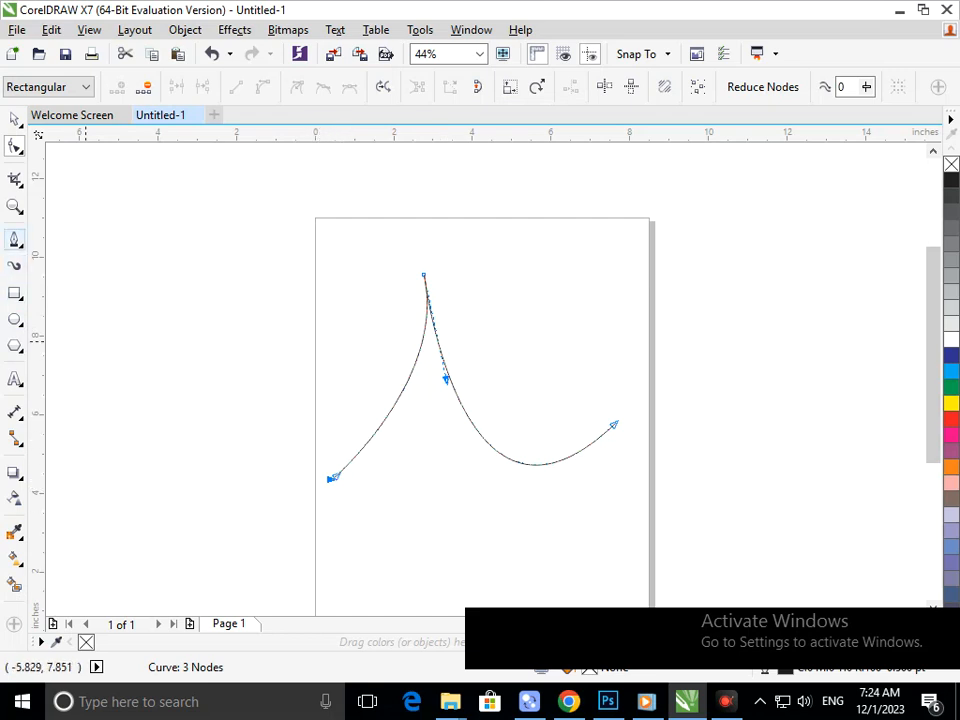
Step: Draw a second open pen curve about 7.5 by 3.1 inches beneath the first, with a sharp peak, a V-shaped notch and a curved tail
{"action": "left_click", "coordinate": [15, 240]}
{"action": "left_click", "coordinate": [90, 279]}
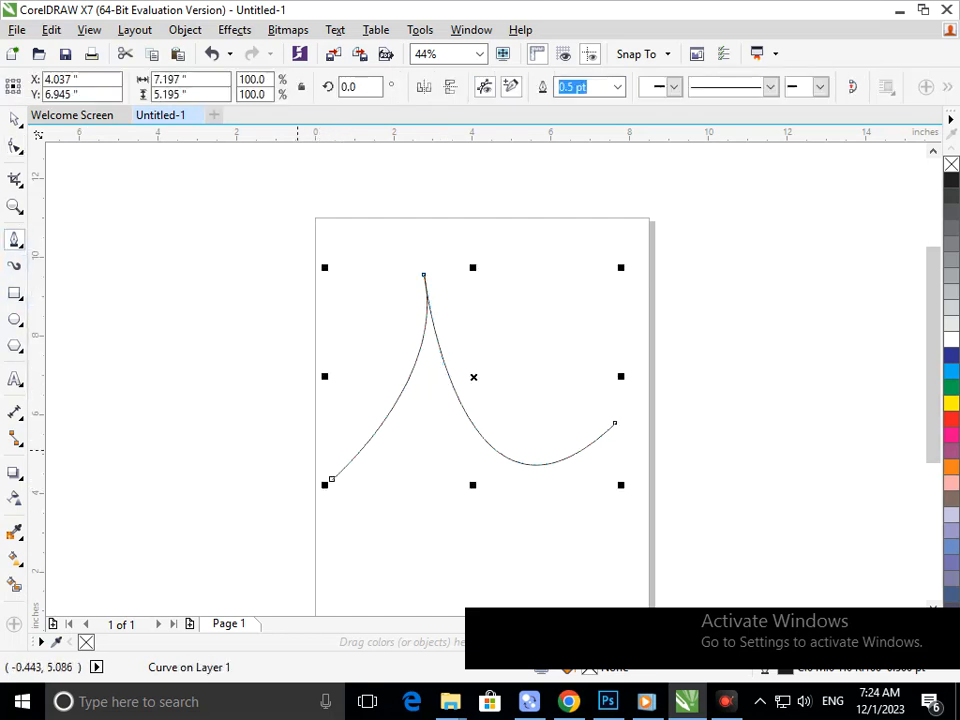
{"action": "left_click_drag", "start_coordinate": [324, 513], "coordinate": [345, 506]}
{"action": "left_click", "coordinate": [416, 399]}
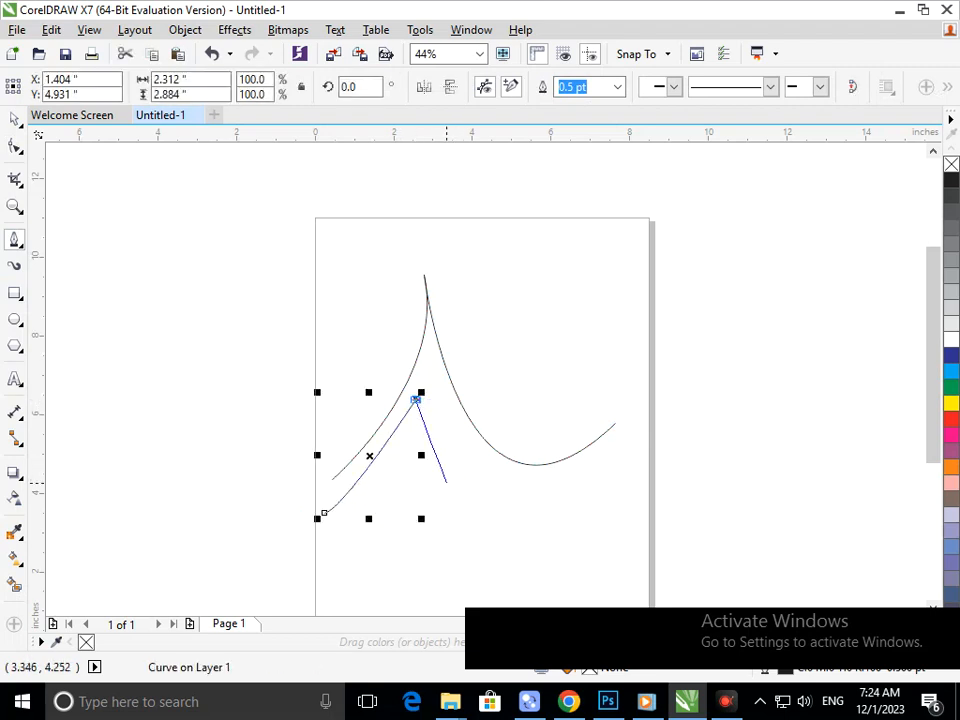
{"action": "left_click", "coordinate": [447, 482]}
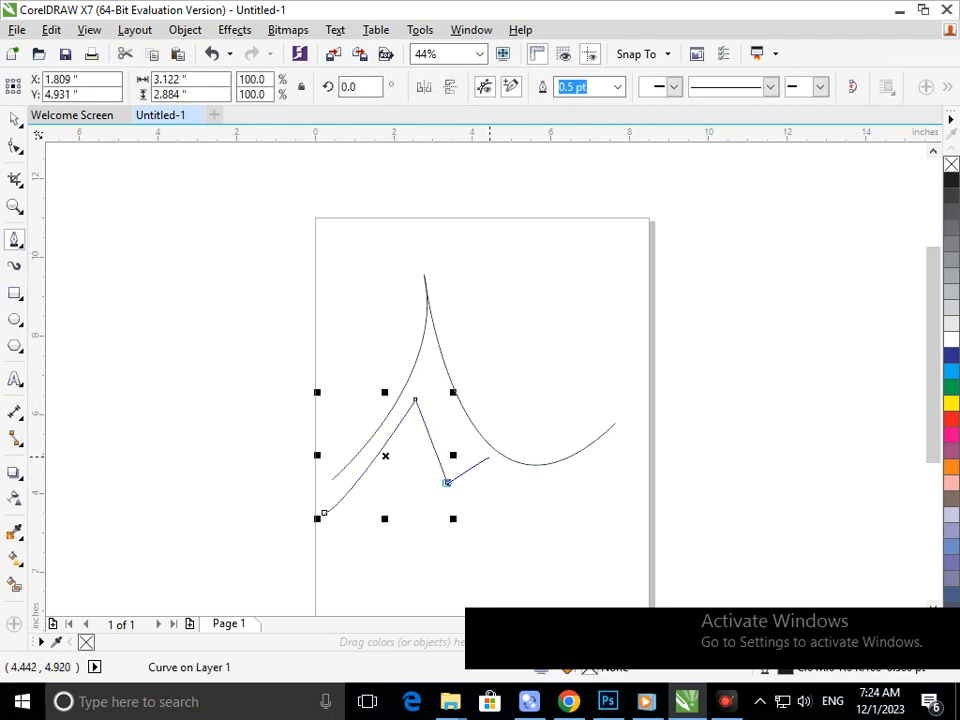
{"action": "left_click_drag", "start_coordinate": [495, 453], "coordinate": [519, 517]}
{"action": "left_click_drag", "start_coordinate": [619, 497], "coordinate": [770, 425]}
{"action": "key", "text": "Escape"}
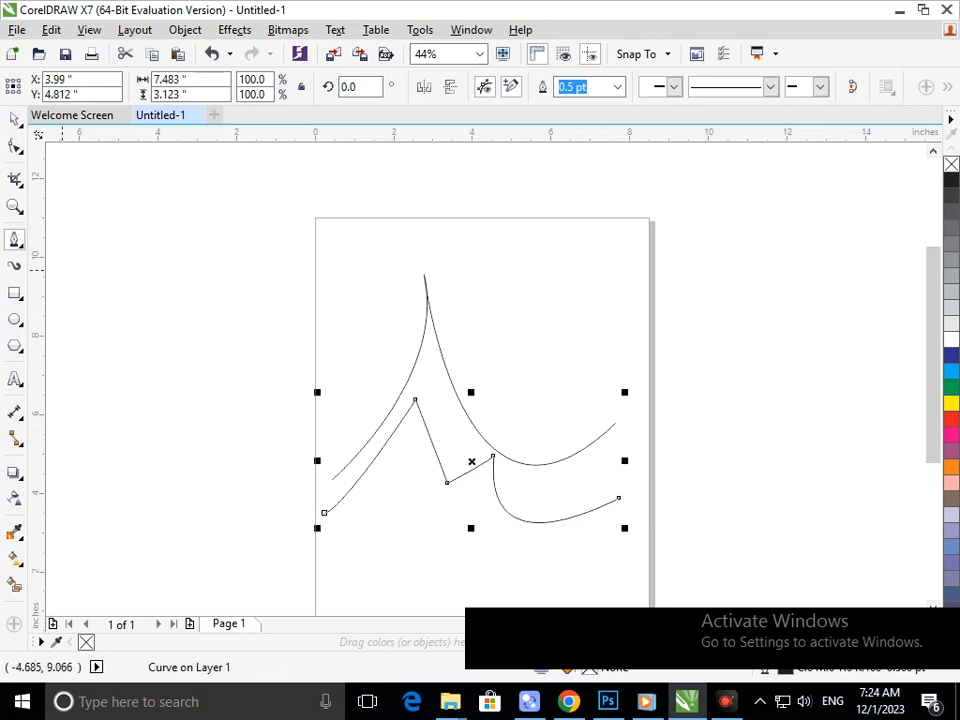
Step: Reshape the lower curve by shifting its two notch nodes, raising its end node and adjusting the end node's handle
{"action": "left_click", "coordinate": [15, 146]}
{"action": "left_click_drag", "start_coordinate": [447, 482], "coordinate": [432, 485]}
{"action": "left_click_drag", "start_coordinate": [489, 457], "coordinate": [472, 444]}
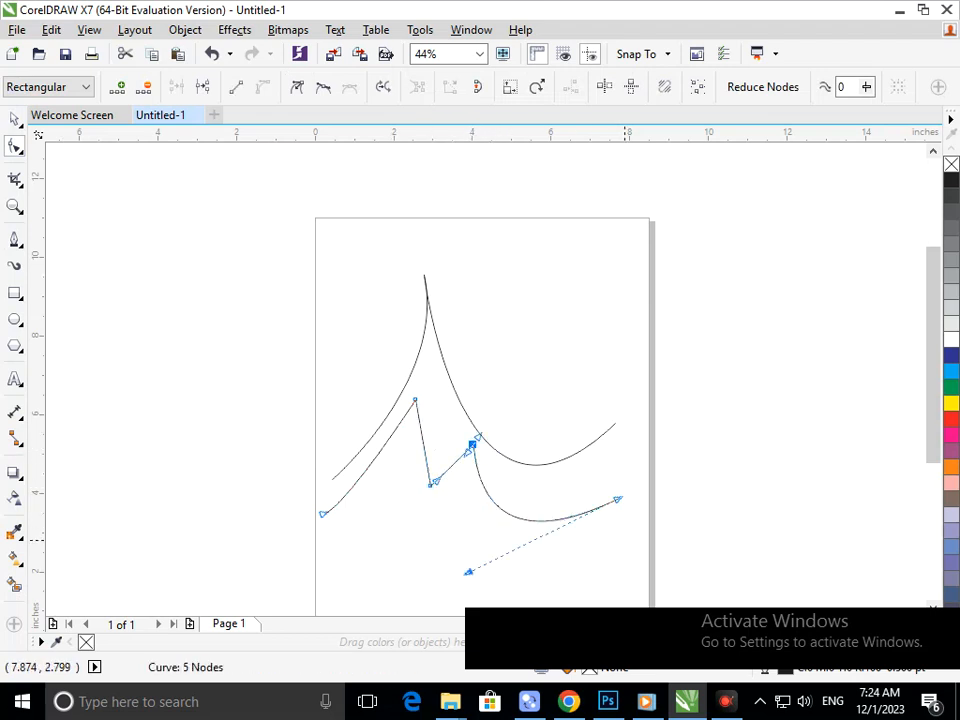
{"action": "left_click_drag", "start_coordinate": [619, 497], "coordinate": [614, 464]}
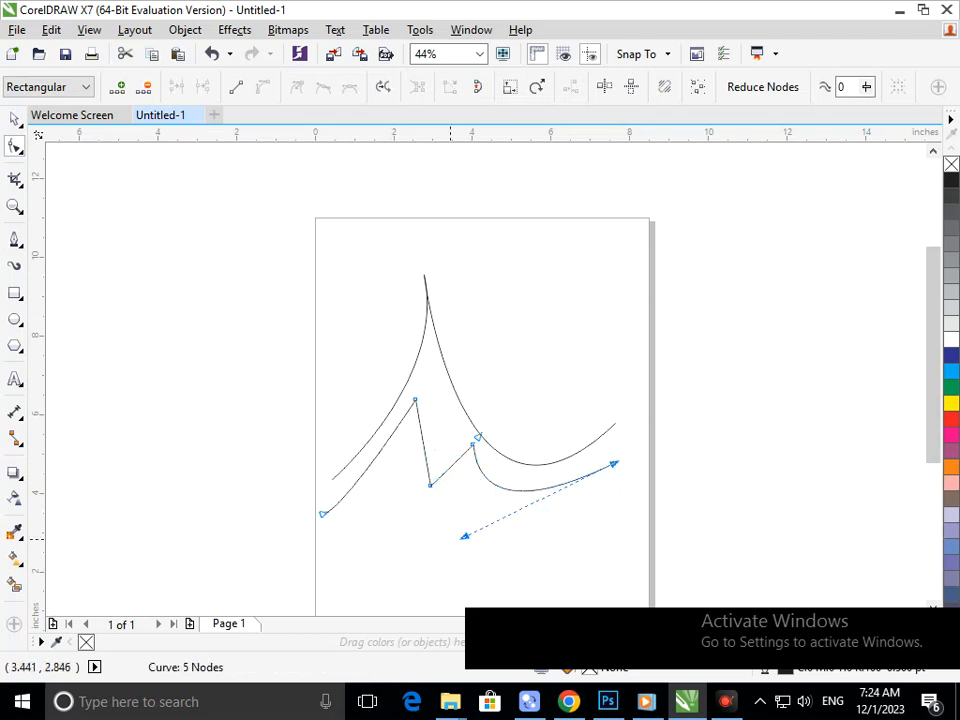
{"action": "left_click_drag", "start_coordinate": [464, 536], "coordinate": [468, 560]}
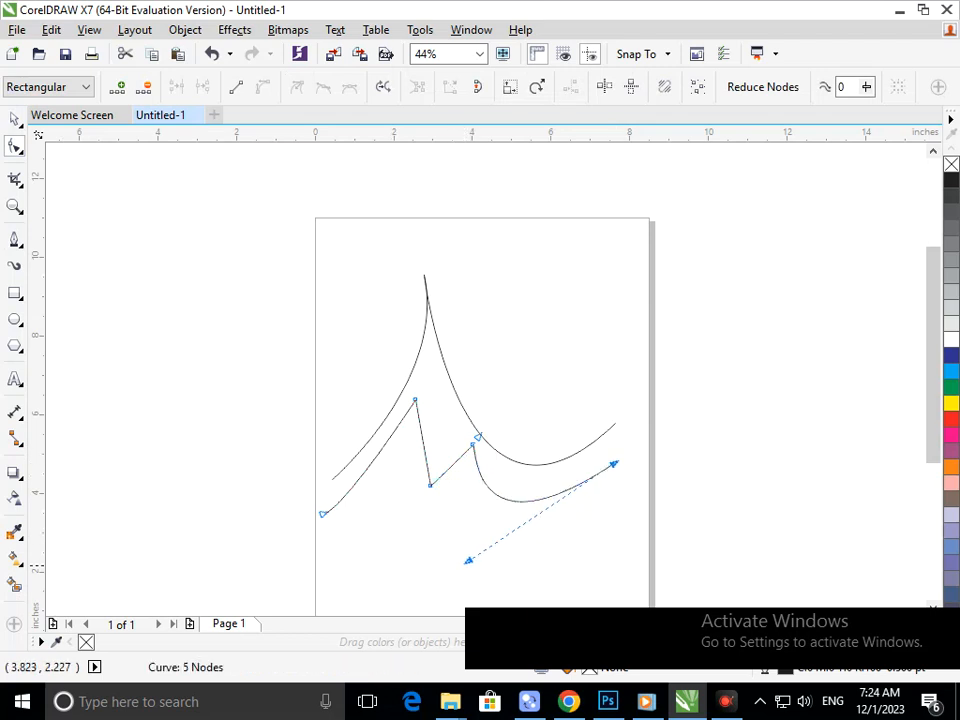
Step: Reshape the upper curve by making its peak's handle nearly vertical and moving its starting node down to the page's left edge
{"action": "left_click", "coordinate": [430, 313]}
{"action": "mouse_move", "coordinate": [423, 274]}
{"action": "left_mouse_down"}
{"action": "mouse_move", "coordinate": [434, 269]}
{"action": "mouse_move", "coordinate": [423, 274]}
{"action": "left_mouse_up"}
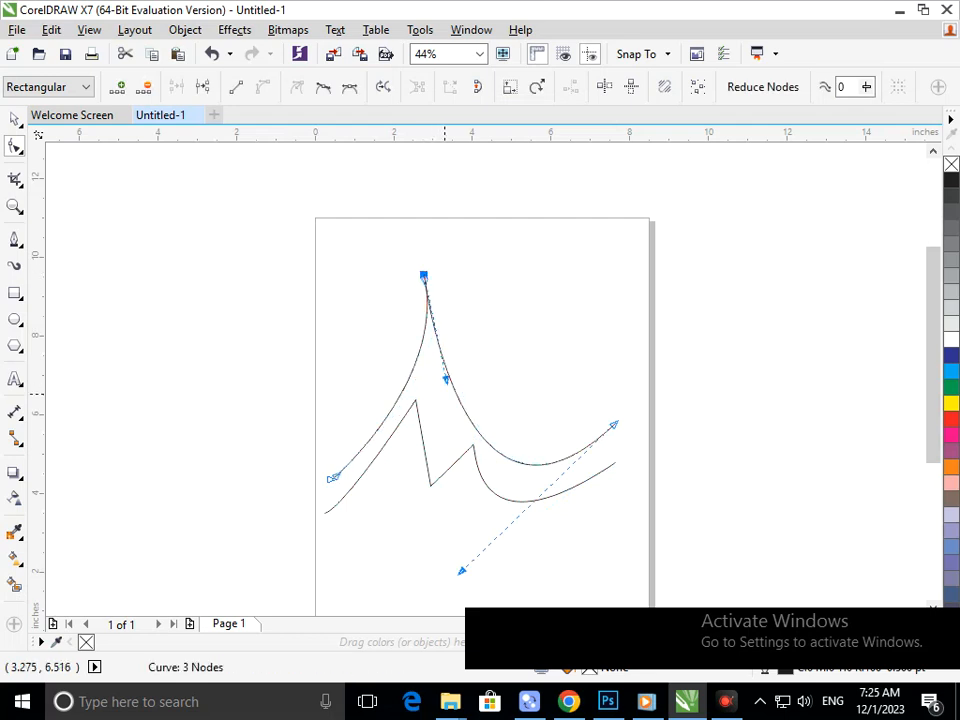
{"action": "left_click_drag", "start_coordinate": [446, 380], "coordinate": [425, 392]}
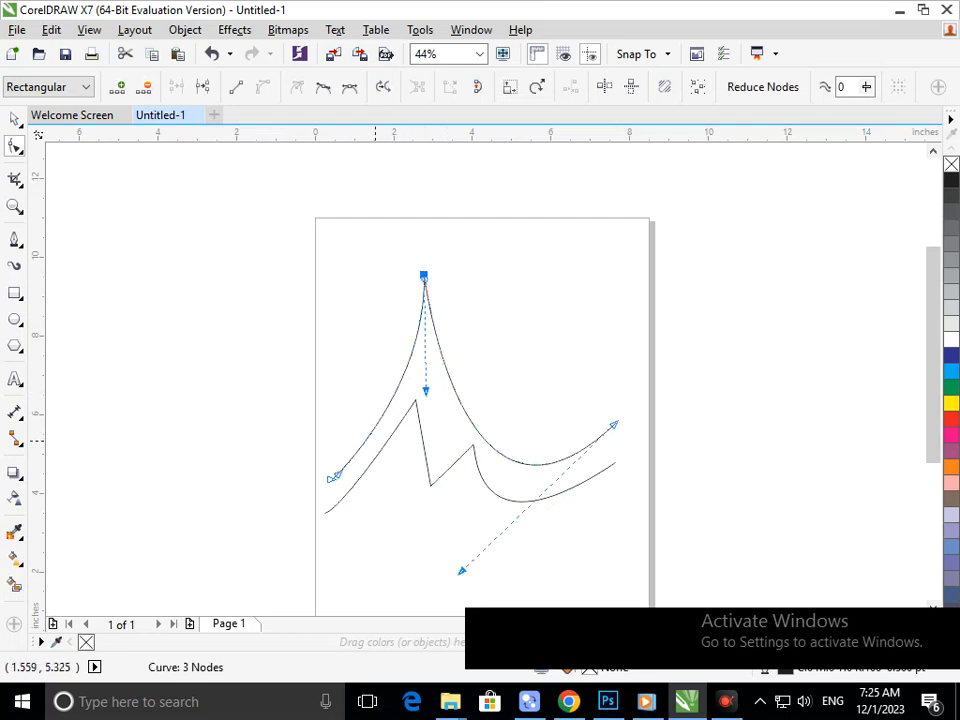
{"action": "left_click_drag", "start_coordinate": [301, 459], "coordinate": [316, 497]}
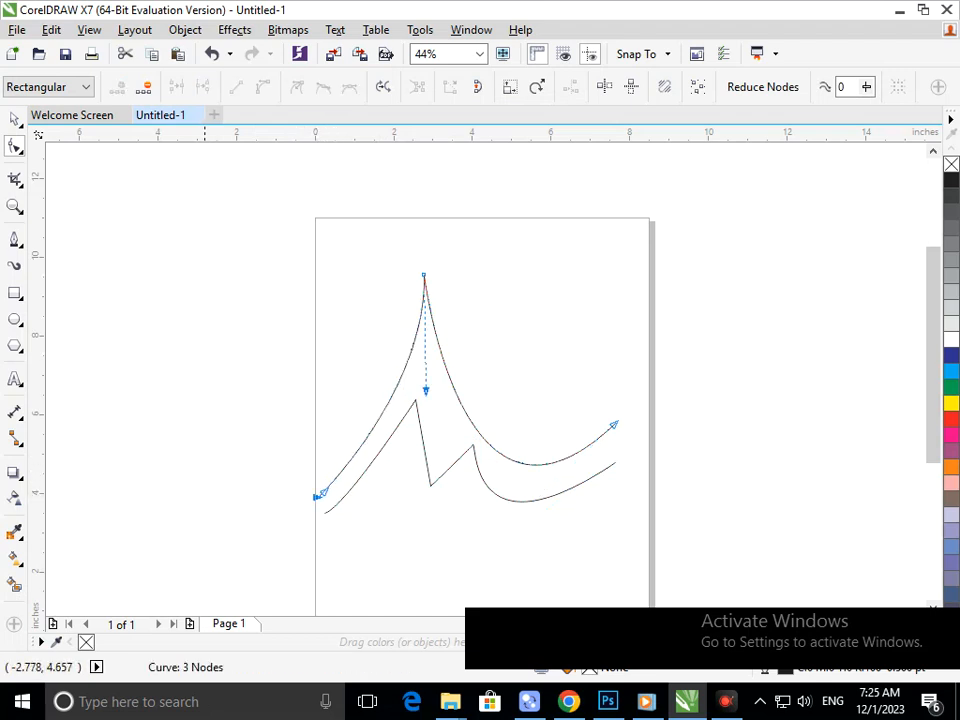
{"action": "left_click", "coordinate": [200, 461]}
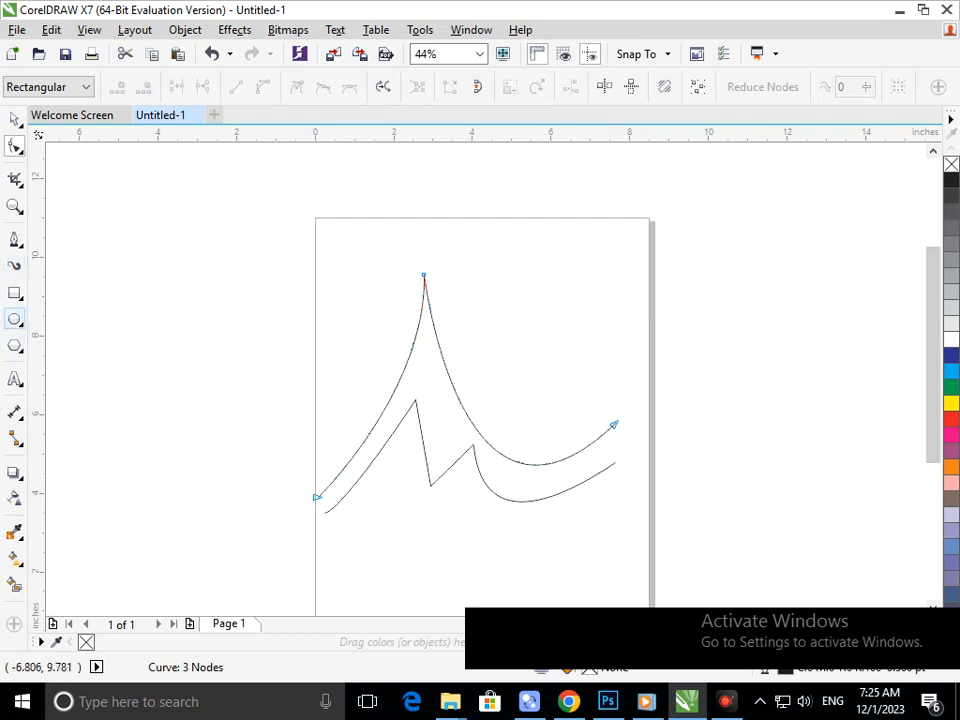
Step: Draw a square about 0.81 inches wide beside the page's upper-left corner and rotate it to 315° as a diamond
{"action": "left_click", "coordinate": [14, 292]}
{"action": "left_click", "coordinate": [84, 290]}
{"action": "left_click_drag", "start_coordinate": [114, 224], "coordinate": [126, 256]}
{"action": "key", "text": "space"}
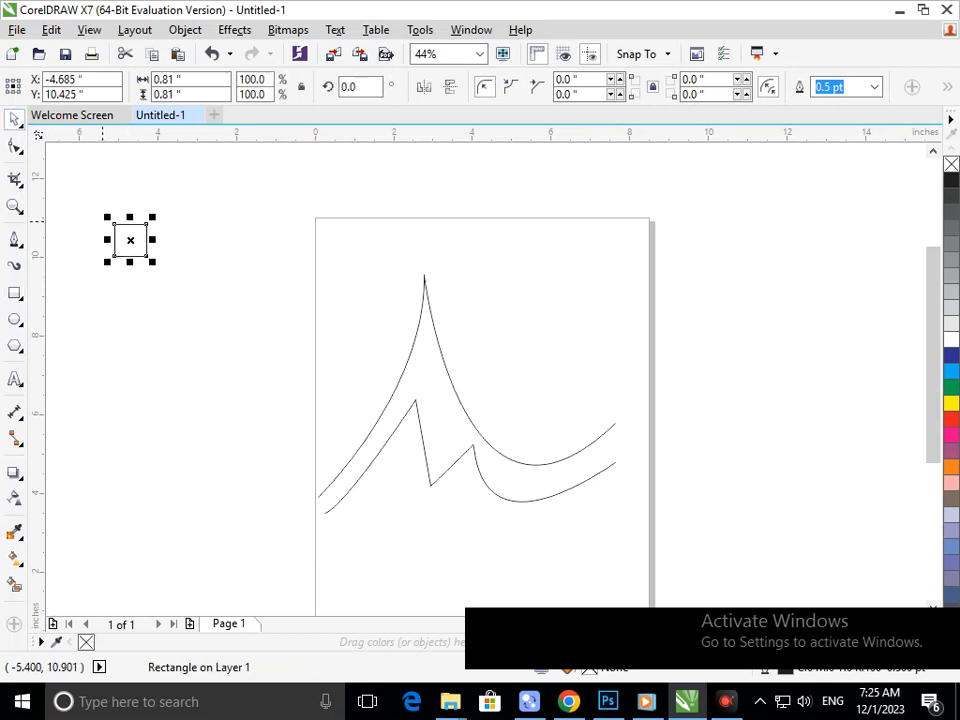
{"action": "left_click", "coordinate": [130, 241]}
{"action": "left_click_drag", "start_coordinate": [148, 265], "coordinate": [128, 292]}
{"action": "left_click", "coordinate": [141, 339]}
Step: Place a copy of the diamond at the same height on the opposite side of the page
{"action": "left_click_drag", "start_coordinate": [131, 241], "coordinate": [734, 240]}
{"action": "right_click", "coordinate": [734, 240]}
{"action": "left_click", "coordinate": [734, 382]}
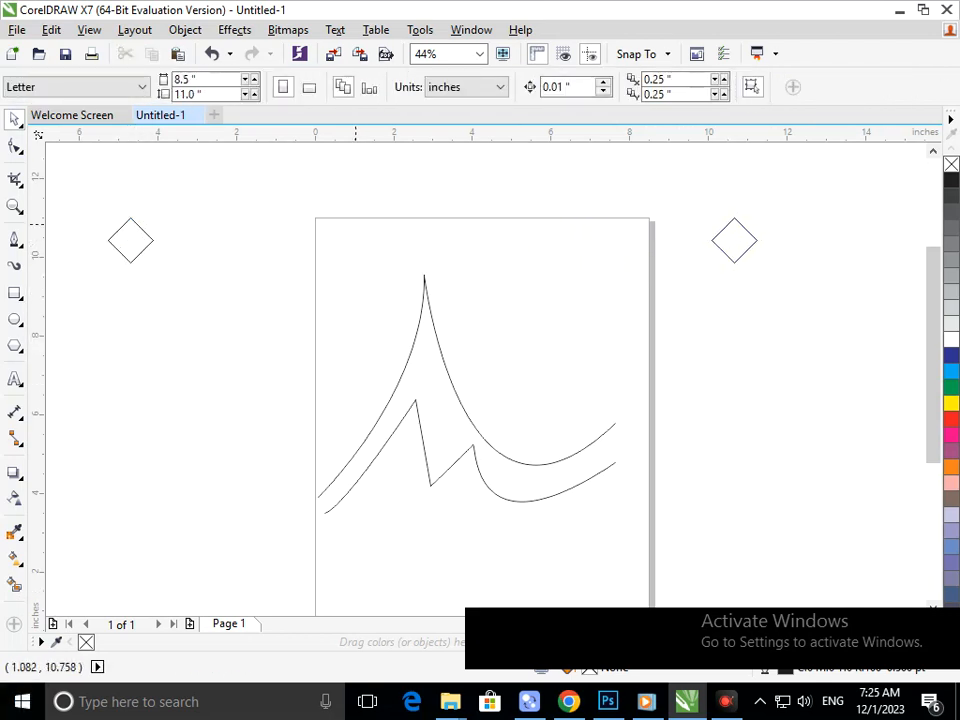
{"action": "left_click_drag", "start_coordinate": [92, 201], "coordinate": [199, 262]}
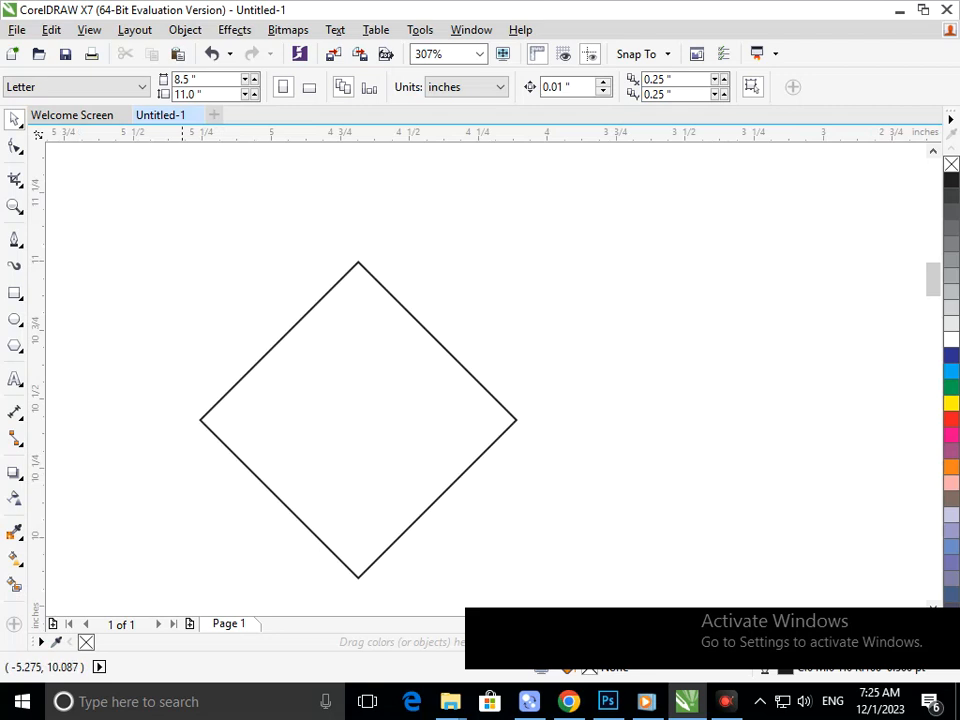
{"action": "left_click", "coordinate": [19, 535]}
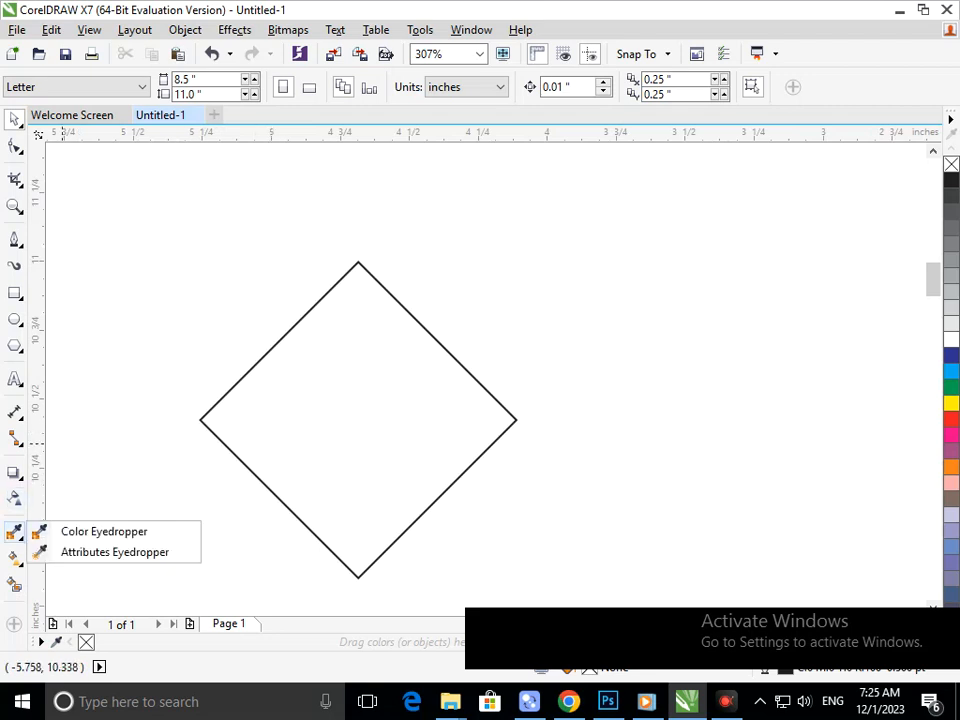
{"action": "mouse_move", "coordinate": [16, 560]}
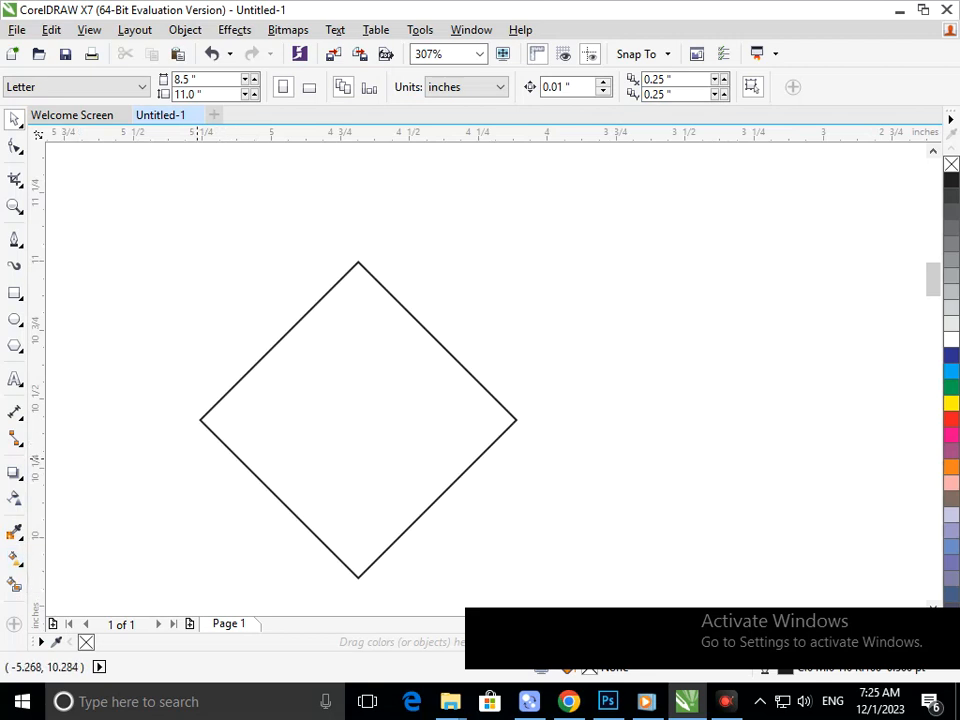
{"action": "left_click", "coordinate": [200, 420]}
{"action": "left_click_drag", "start_coordinate": [192, 420], "coordinate": [236, 424]}
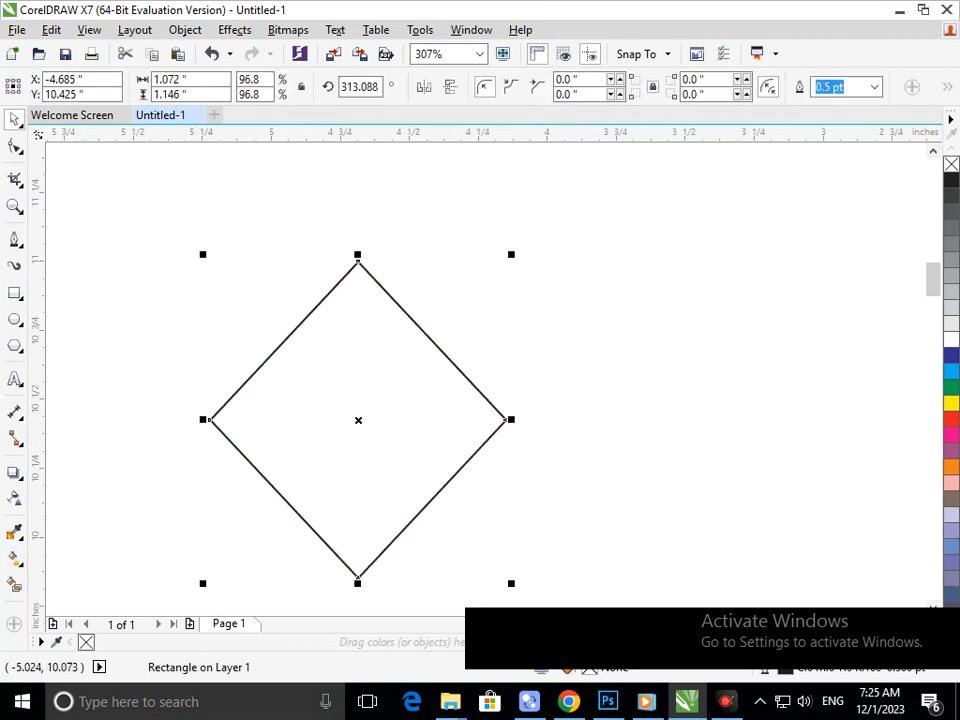
{"action": "key", "text": "ctrl+z"}
Step: Add three progressively smaller concentric copies inside the diamond, scaling the first to about 72% and repeating it twice
{"action": "left_click_drag", "start_coordinate": [521, 582], "coordinate": [472, 556]}
{"action": "right_click", "coordinate": [472, 556]}
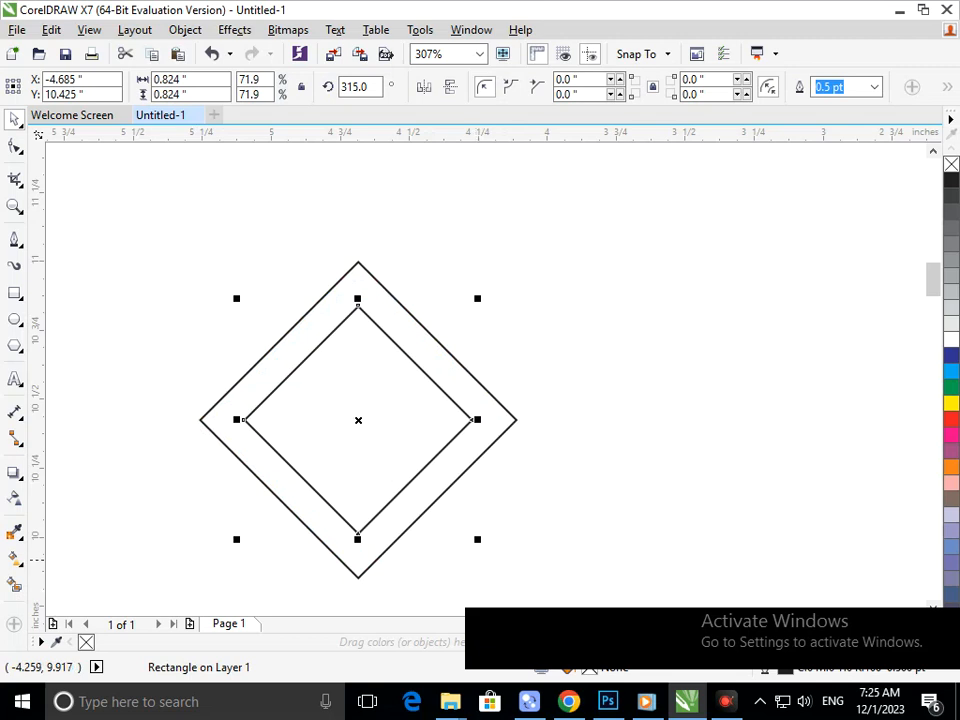
{"action": "key", "text": "ctrl+r"}
{"action": "key", "text": "ctrl+r"}
{"action": "key", "text": "Escape"}
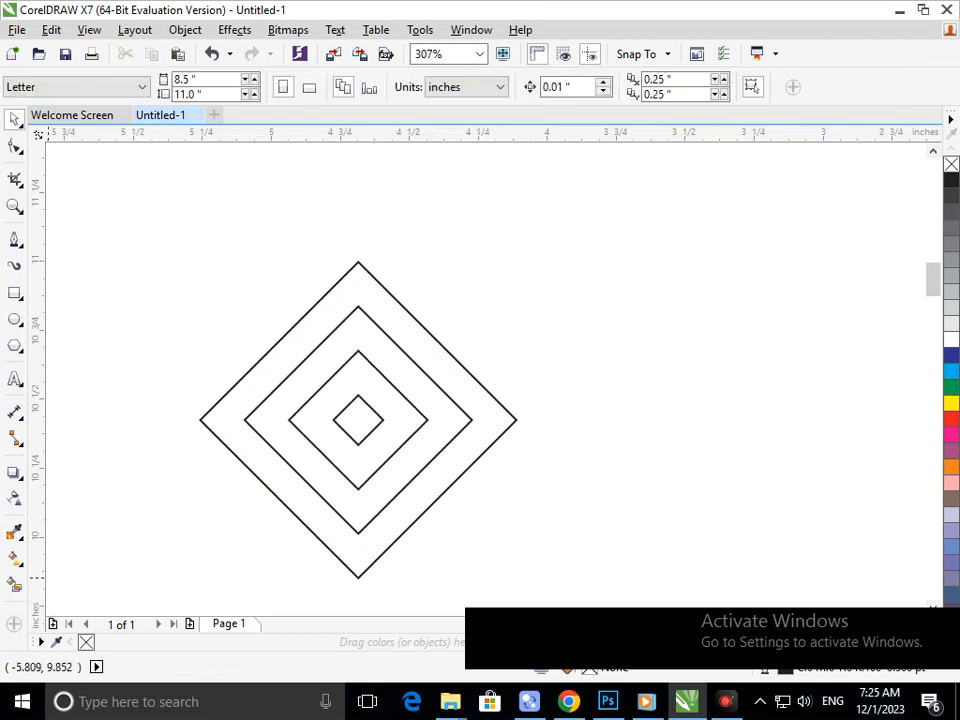
Step: Smart Fill the diamond's four areas, leaving the outer band slate blue and colouring the inner ones cyan, dark blue and mauve
{"action": "left_click", "coordinate": [15, 585]}
{"action": "left_click", "coordinate": [349, 553]}
{"action": "left_click", "coordinate": [361, 504]}
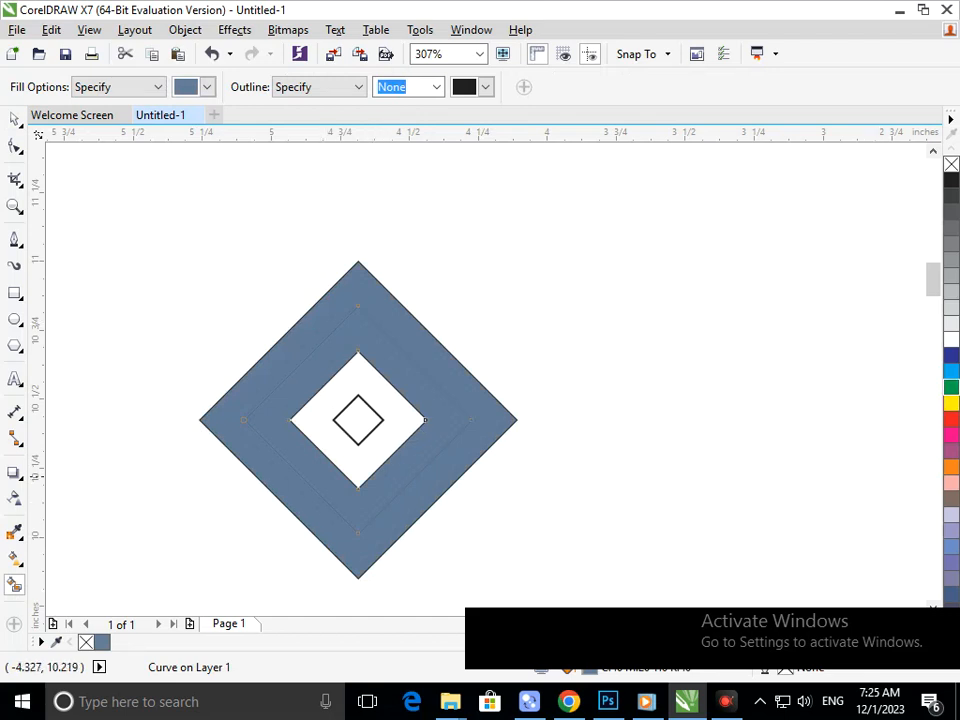
{"action": "left_click", "coordinate": [951, 371]}
{"action": "left_click", "coordinate": [426, 420]}
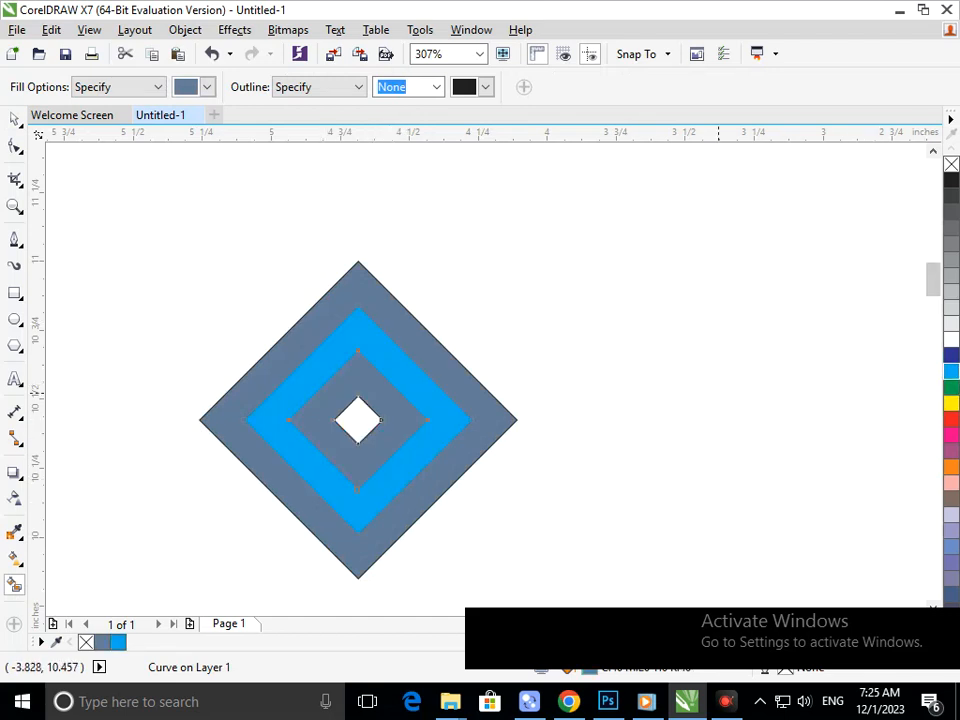
{"action": "left_click", "coordinate": [951, 356]}
{"action": "left_click", "coordinate": [359, 424]}
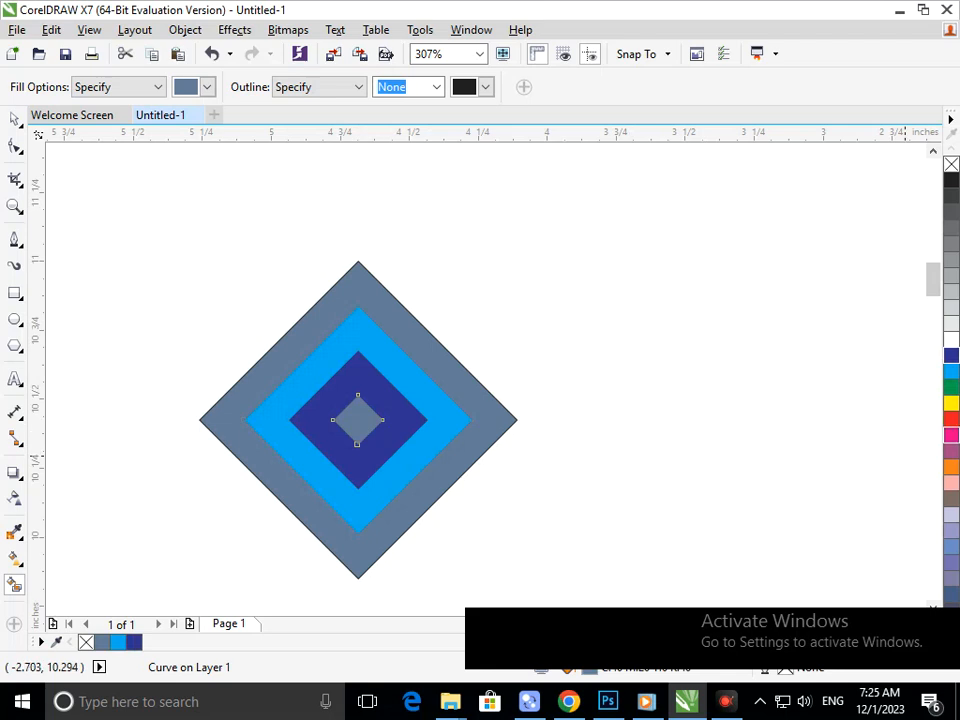
{"action": "left_click", "coordinate": [951, 451]}
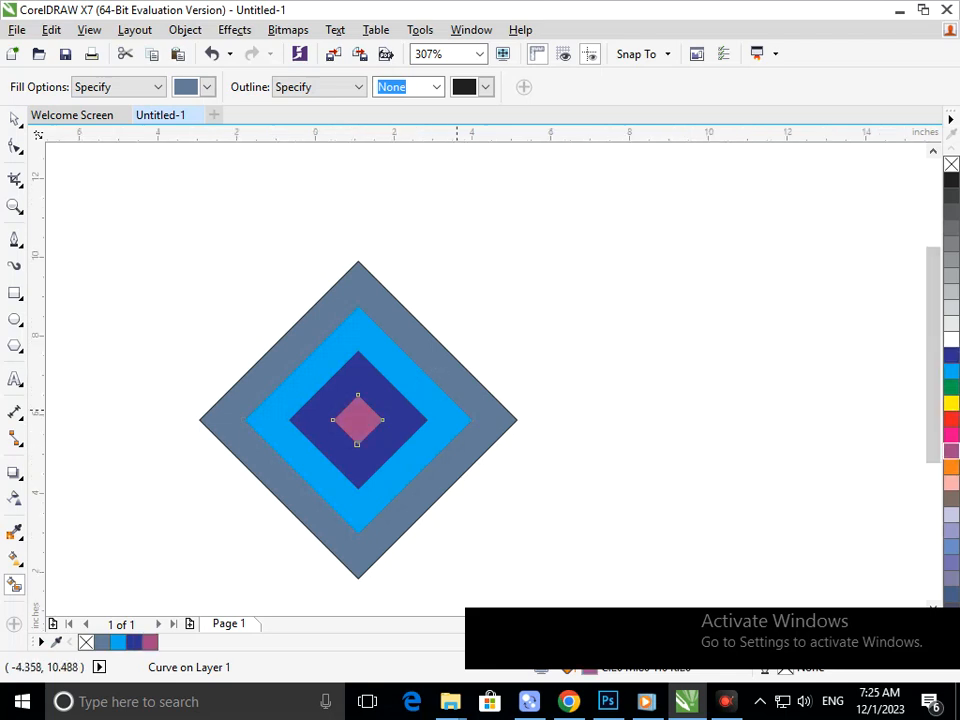
Step: Recolour the diamond's outermost band green
{"action": "key", "text": "F3"}
{"action": "key", "text": "F2"}
{"action": "left_click_drag", "start_coordinate": [101, 221], "coordinate": [198, 280]}
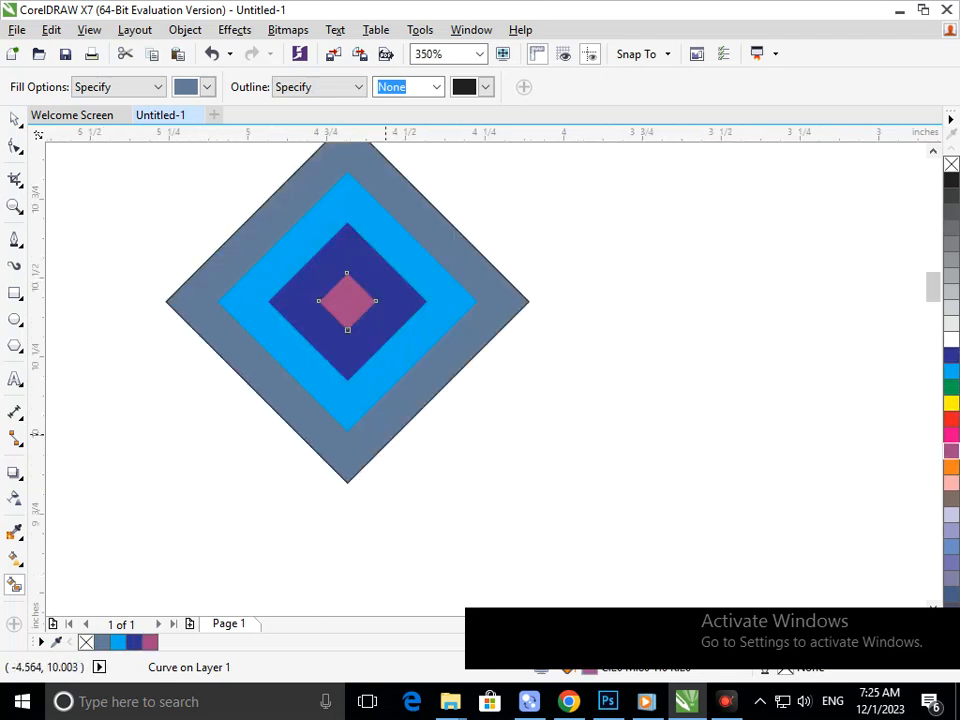
{"action": "left_click", "coordinate": [951, 435]}
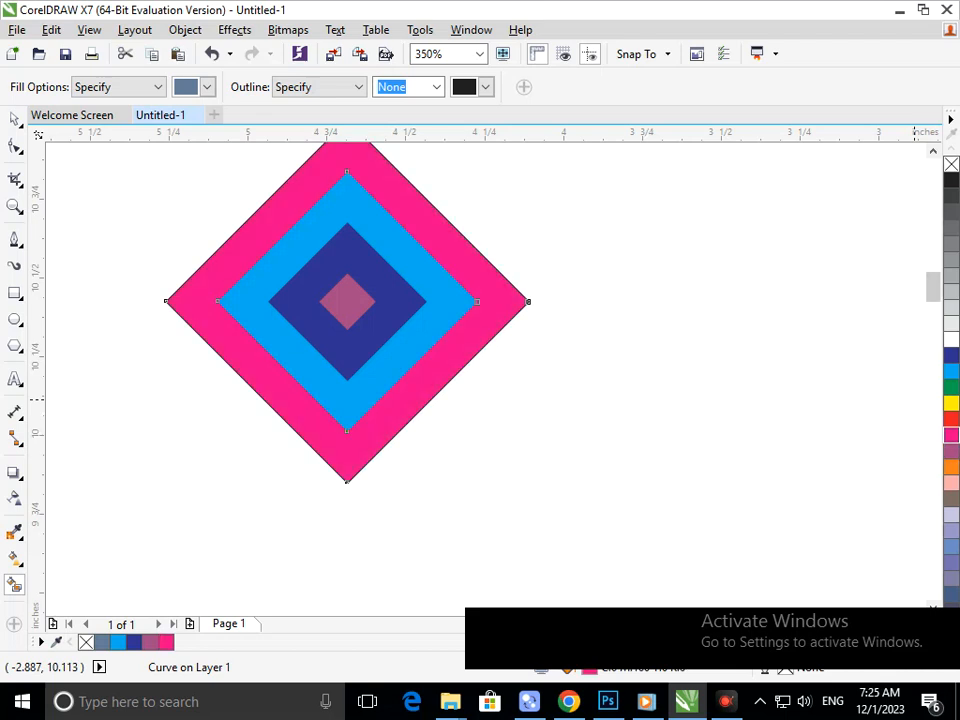
{"action": "left_click", "coordinate": [951, 387]}
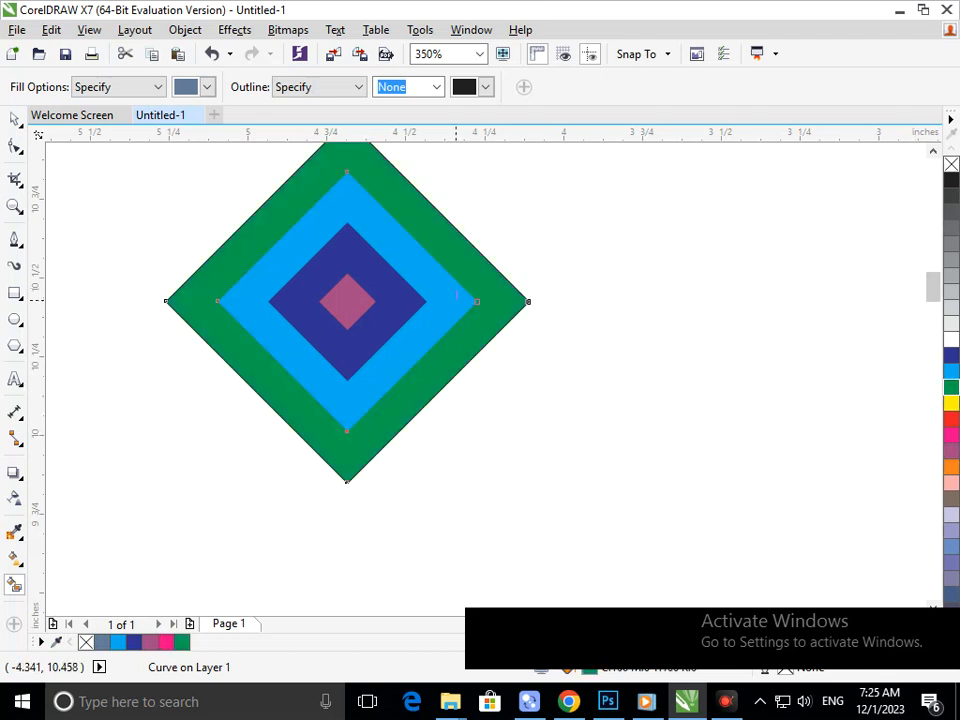
{"action": "key", "text": "F3"}
{"action": "left_click", "coordinate": [14, 119]}
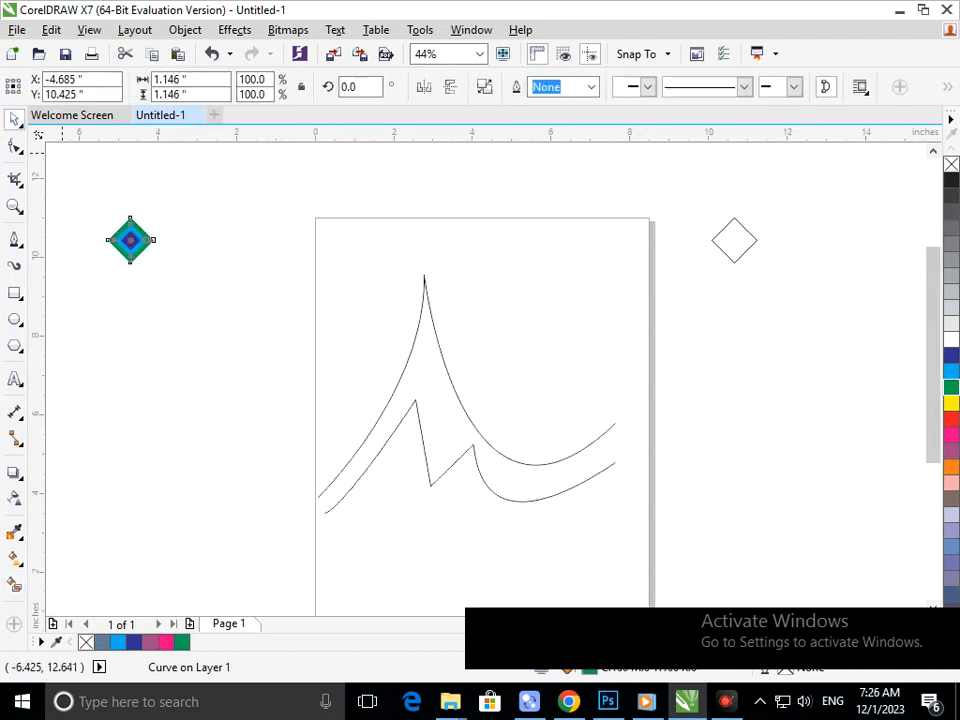
Step: Group all pieces of the coloured diamond and delete the unfilled diamond on the other side of the page
{"action": "left_click_drag", "start_coordinate": [63, 154], "coordinate": [207, 315]}
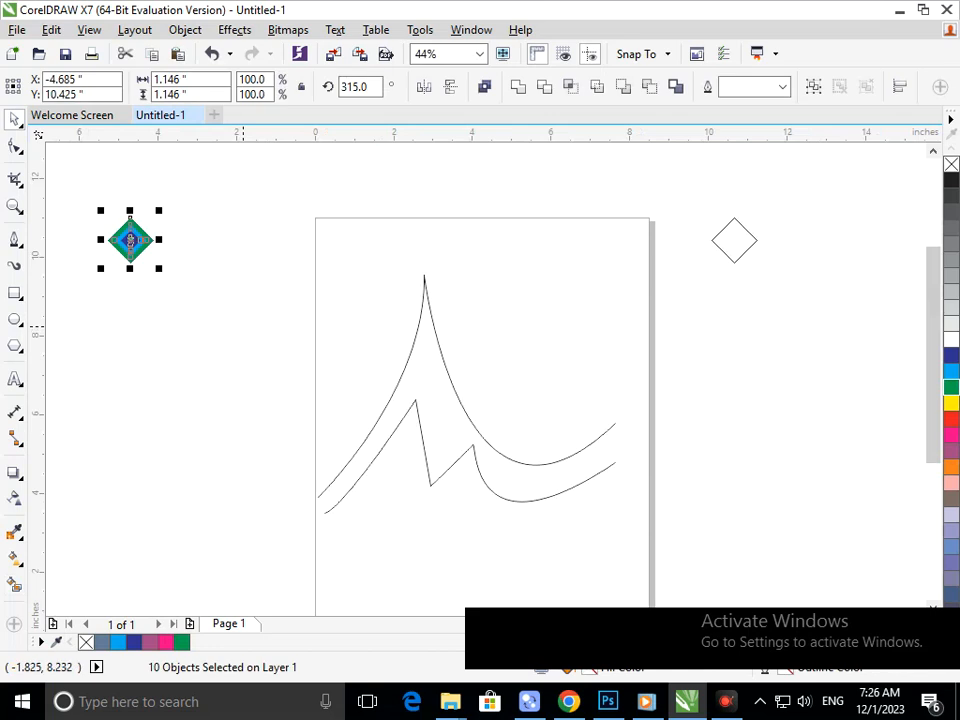
{"action": "key", "text": "ctrl+g"}
{"action": "left_click_drag", "start_coordinate": [658, 192], "coordinate": [800, 297]}
{"action": "key", "text": "Delete"}
Step: Place a copy of the group's green outer band at the same height on the opposite side of the page
{"action": "left_click", "coordinate": [124, 248]}
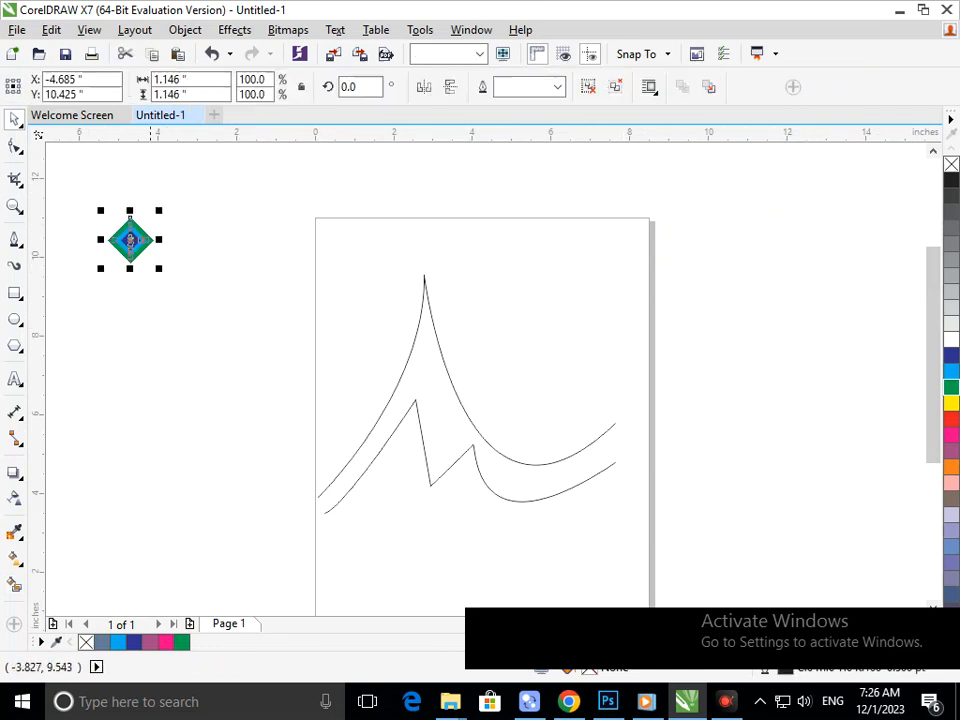
{"action": "left_click", "coordinate": [113, 243], "text": "ctrl"}
{"action": "left_click_drag", "start_coordinate": [150, 240], "coordinate": [741, 240]}
{"action": "left_click", "coordinate": [110, 243], "text": "ctrl"}
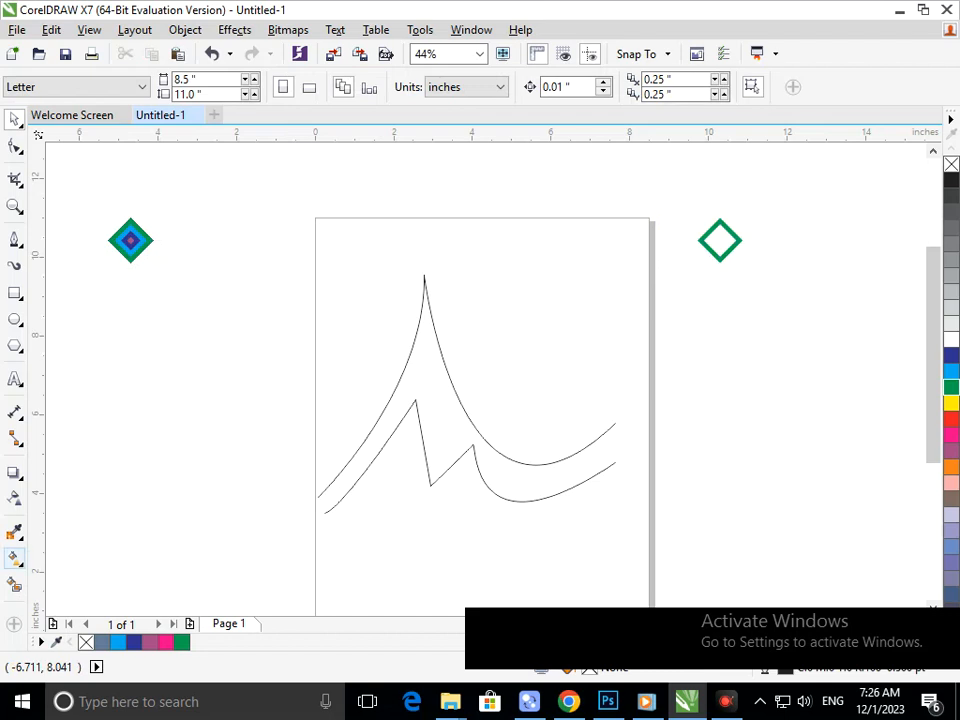
Step: Try to blend the coloured diamond with the green band across the page
{"action": "left_click", "coordinate": [19, 477]}
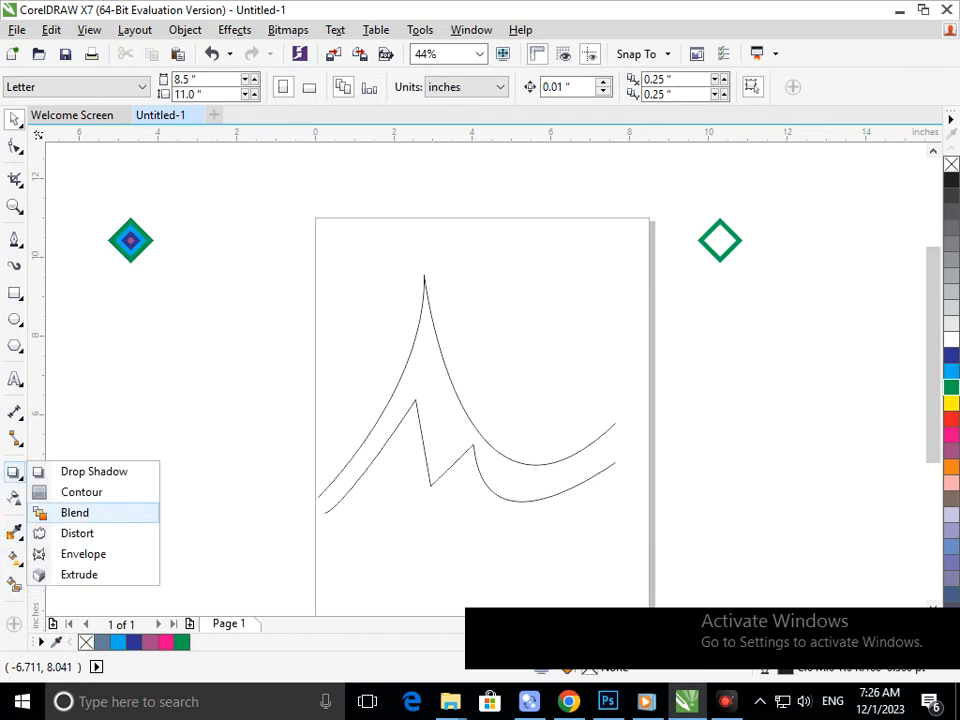
{"action": "left_click", "coordinate": [76, 513]}
{"action": "left_click_drag", "start_coordinate": [133, 240], "coordinate": [734, 240]}
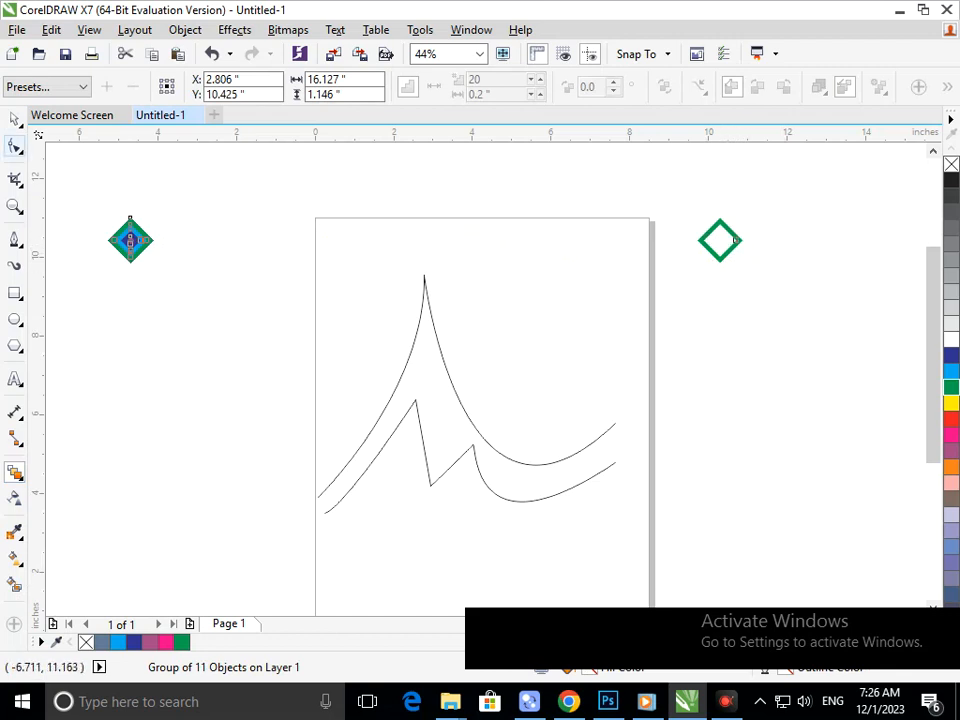
Step: Discard the separate green band and place a copy of the complete diamond group at the same height near the page's upper edge
{"action": "left_click", "coordinate": [15, 118]}
{"action": "left_click", "coordinate": [82, 198]}
{"action": "left_click_drag", "start_coordinate": [131, 240], "coordinate": [150, 372]}
{"action": "key", "text": "ctrl+z"}
{"action": "key", "text": "ctrl+z"}
{"action": "key", "text": "ctrl+z"}
Step: Blend the two coloured diamonds into a horizontal row and set the number of blend steps to 10
{"action": "left_click_drag", "start_coordinate": [92, 193], "coordinate": [440, 308]}
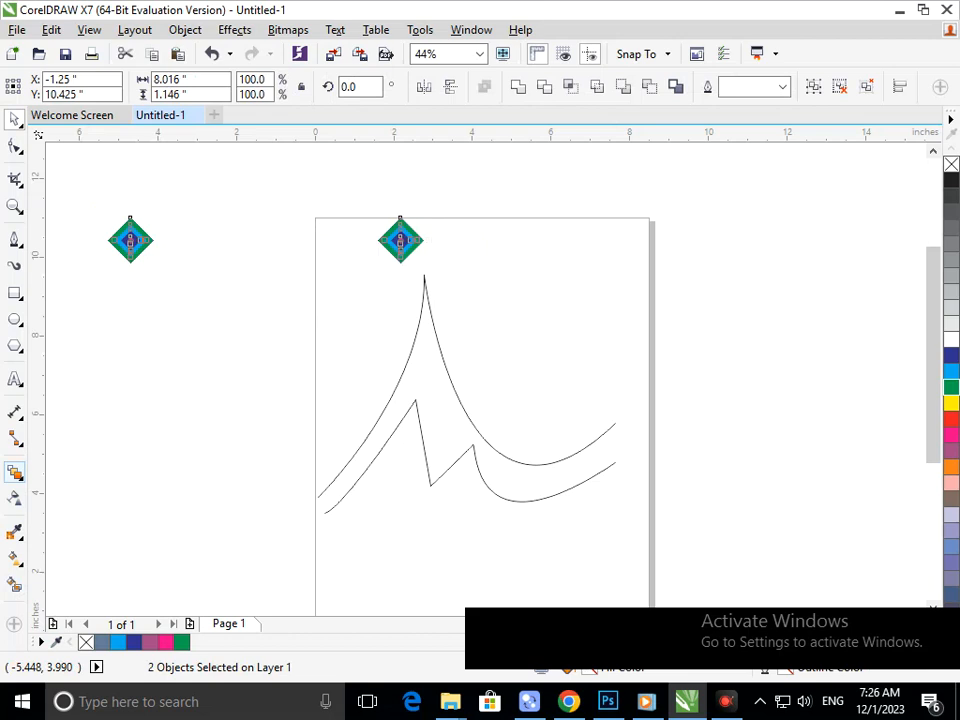
{"action": "left_click", "coordinate": [15, 472]}
{"action": "left_click_drag", "start_coordinate": [131, 240], "coordinate": [400, 240]}
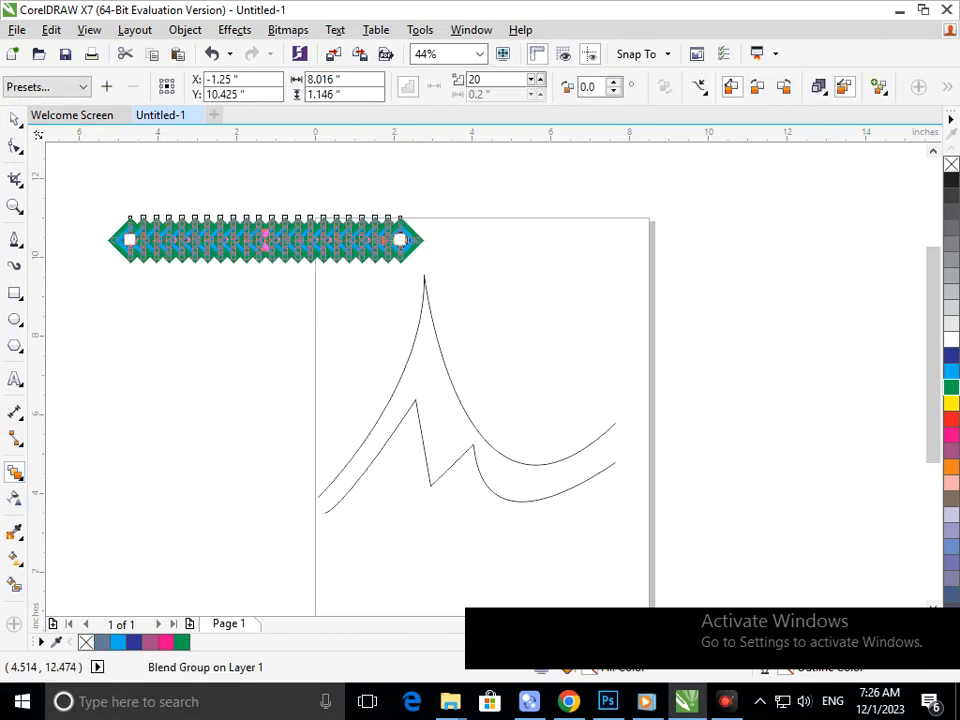
{"action": "left_click_drag", "start_coordinate": [494, 79], "coordinate": [240, 81]}
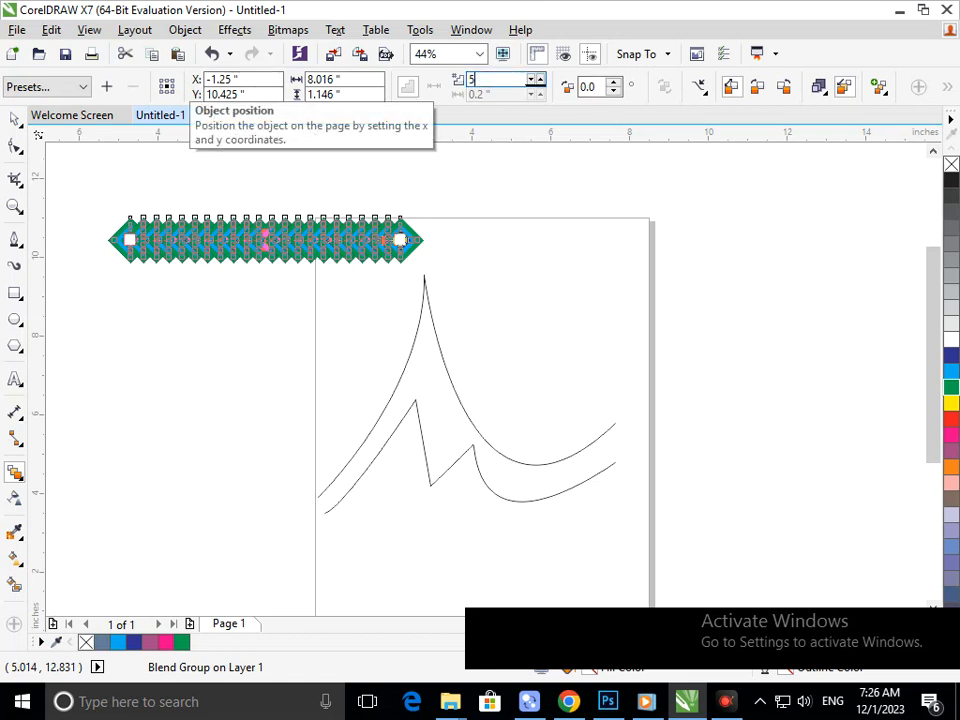
{"action": "key", "text": "Return"}
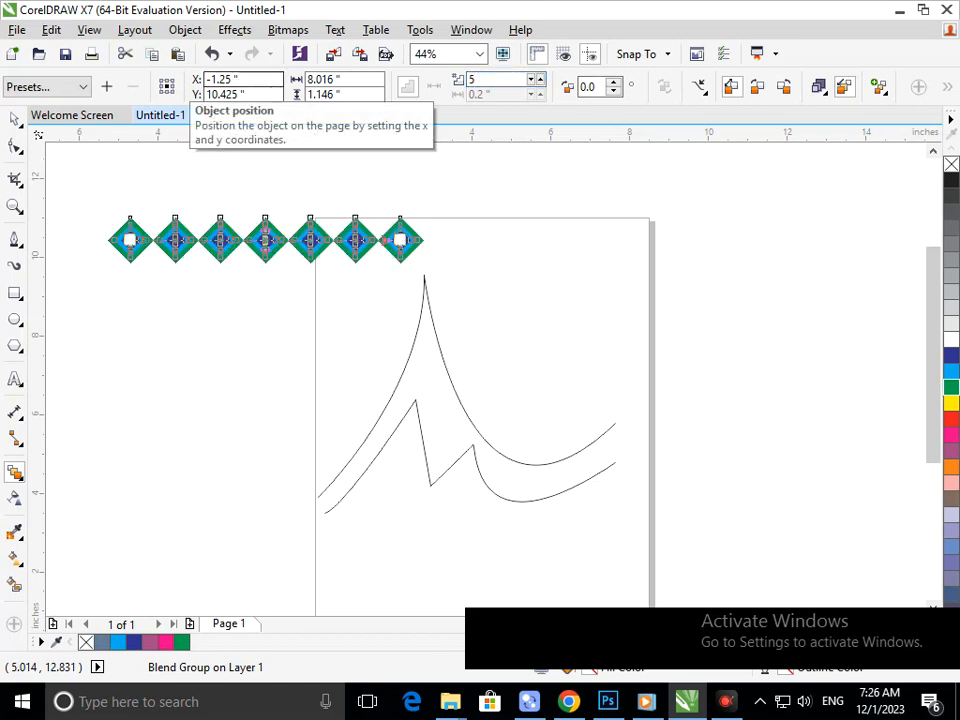
{"action": "left_click_drag", "start_coordinate": [490, 79], "coordinate": [244, 94]}
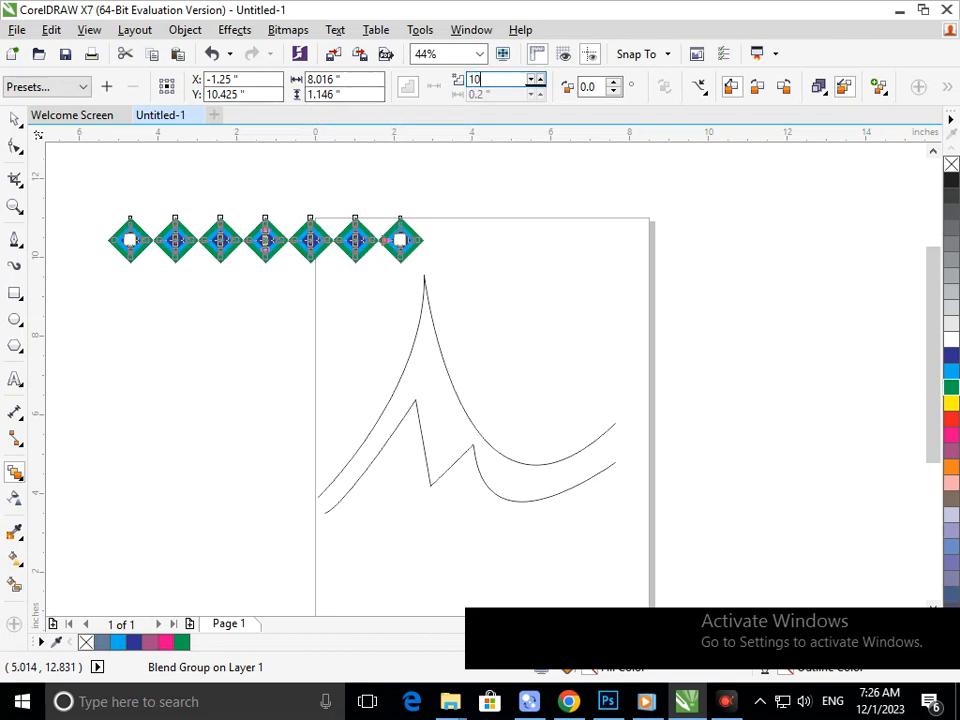
{"action": "type", "text": "10"}
{"action": "key", "text": "Return"}
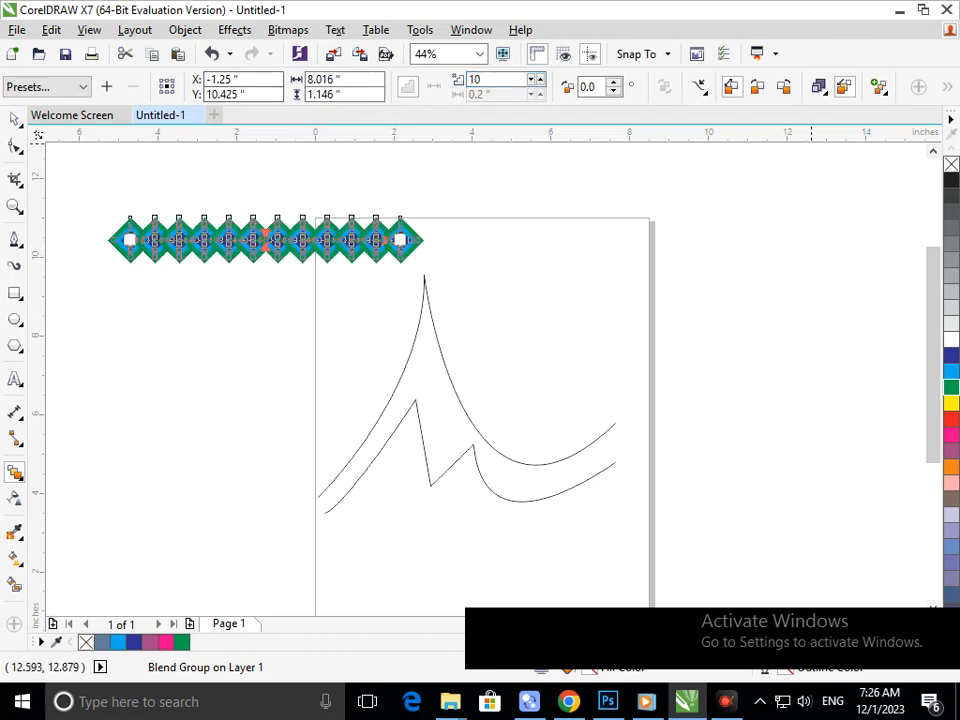
{"action": "left_click", "coordinate": [878, 86]}
{"action": "key", "text": "Escape"}
{"action": "left_click", "coordinate": [819, 87]}
{"action": "left_click", "coordinate": [711, 132]}
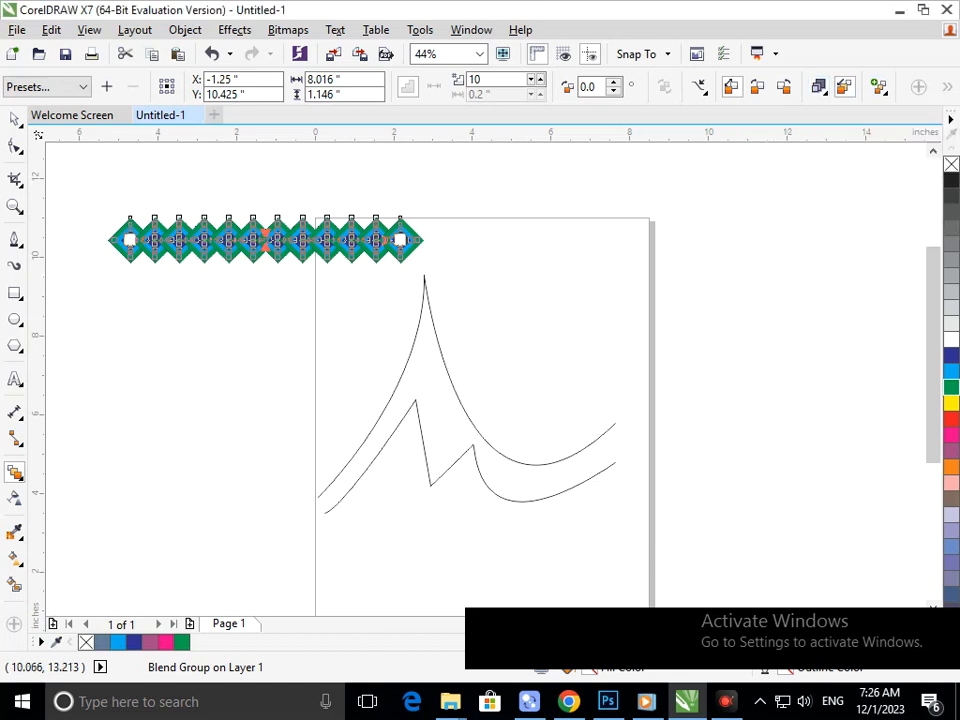
Step: Assign the upper curve as the blend's new path and spread the diamonds from its peak to its lower-left end
{"action": "left_click", "coordinate": [700, 87]}
{"action": "left_click", "coordinate": [744, 109]}
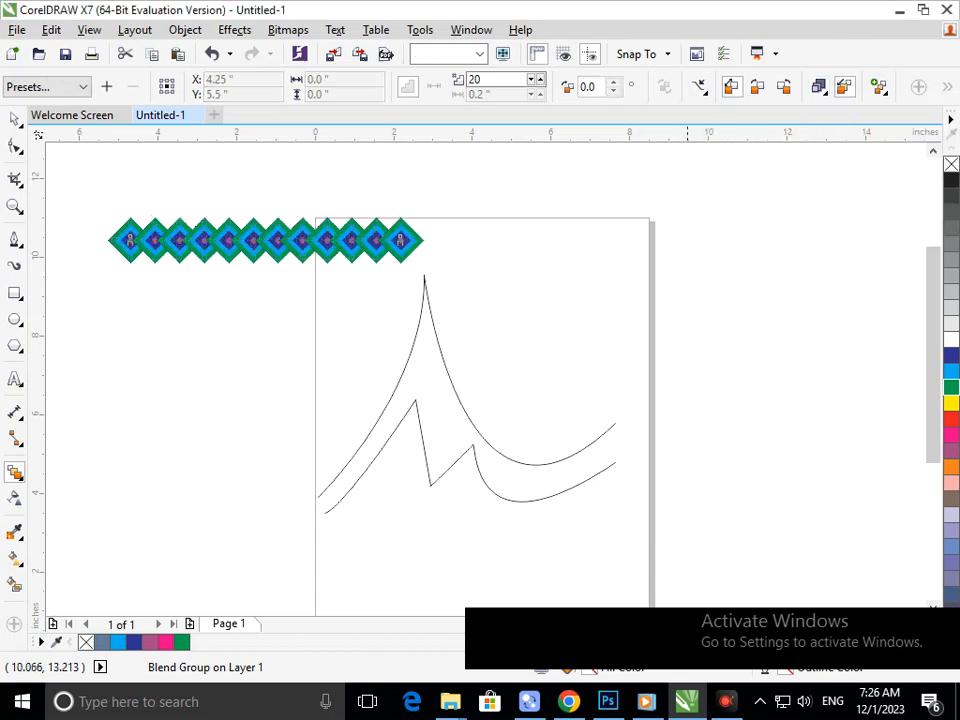
{"action": "left_click", "coordinate": [424, 282]}
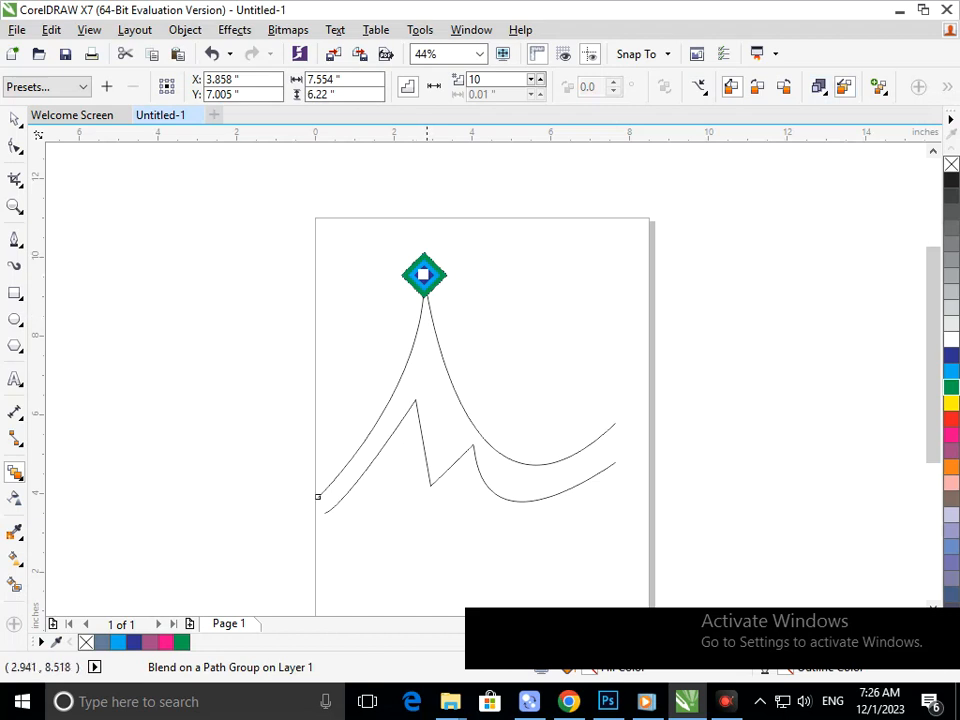
{"action": "left_click_drag", "start_coordinate": [424, 282], "coordinate": [391, 336]}
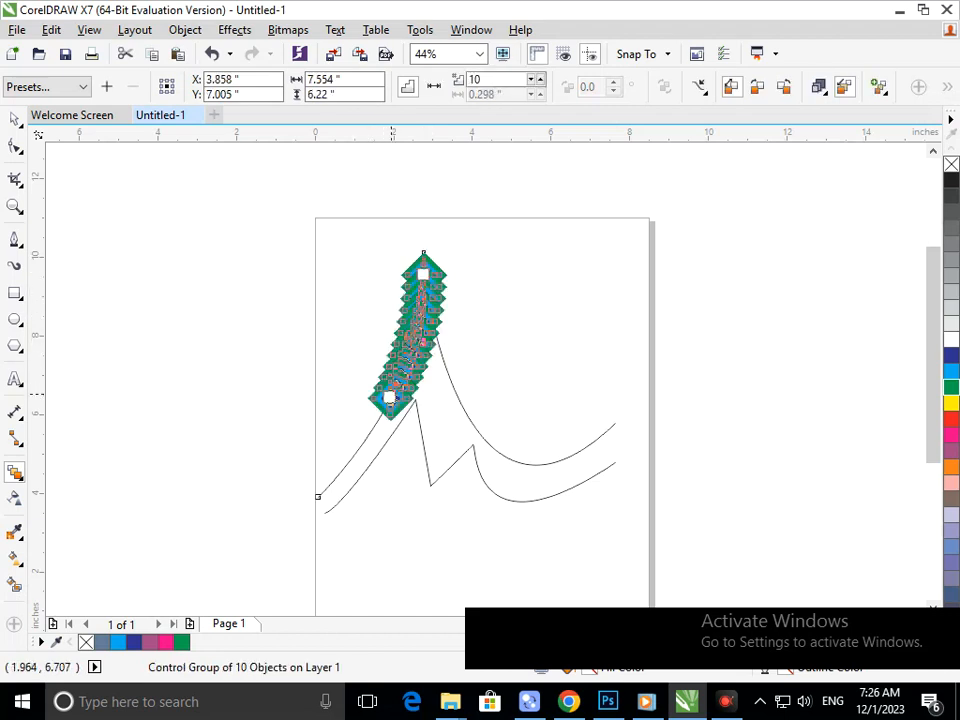
{"action": "left_click_drag", "start_coordinate": [392, 386], "coordinate": [316, 488]}
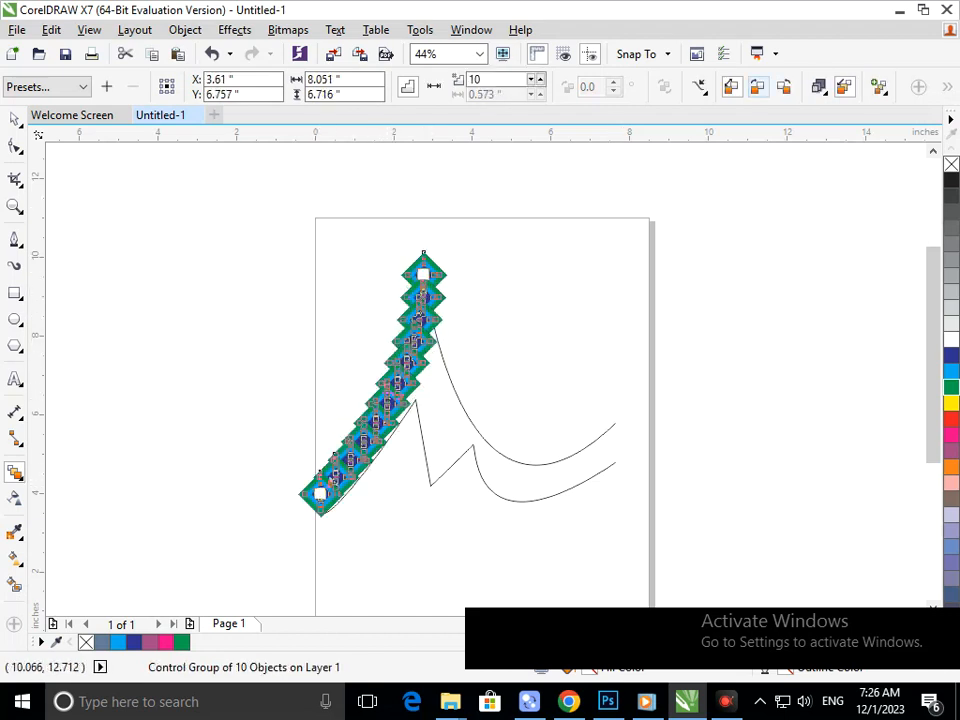
Step: Set the diamond blend to run along the full path of the upper curve
{"action": "left_click", "coordinate": [819, 87]}
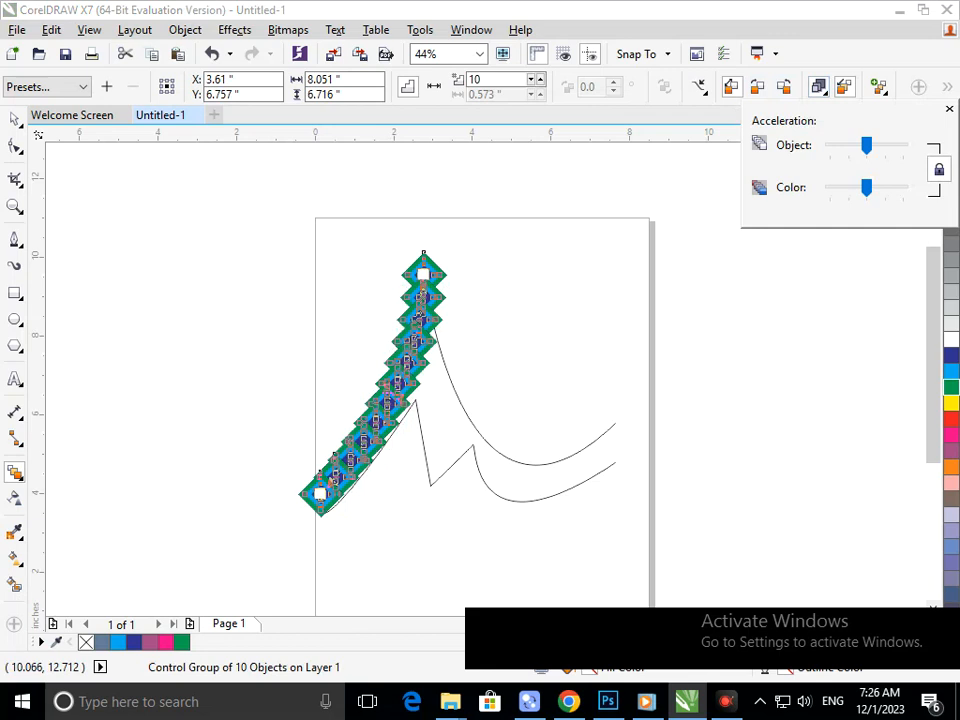
{"action": "left_click", "coordinate": [714, 156]}
{"action": "left_click", "coordinate": [878, 86]}
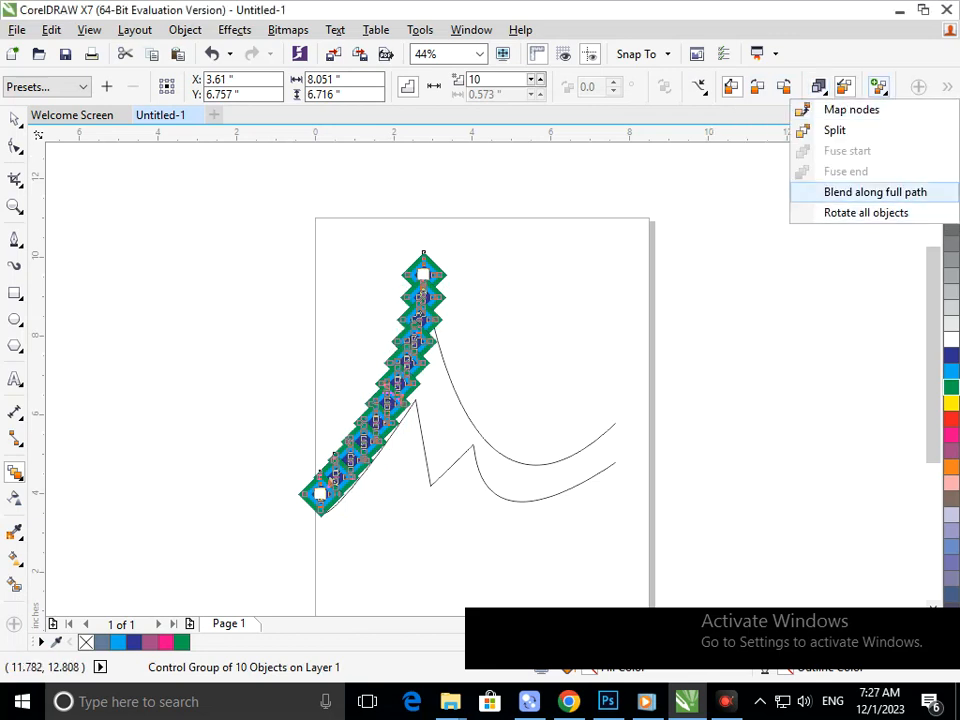
{"action": "left_click", "coordinate": [875, 192]}
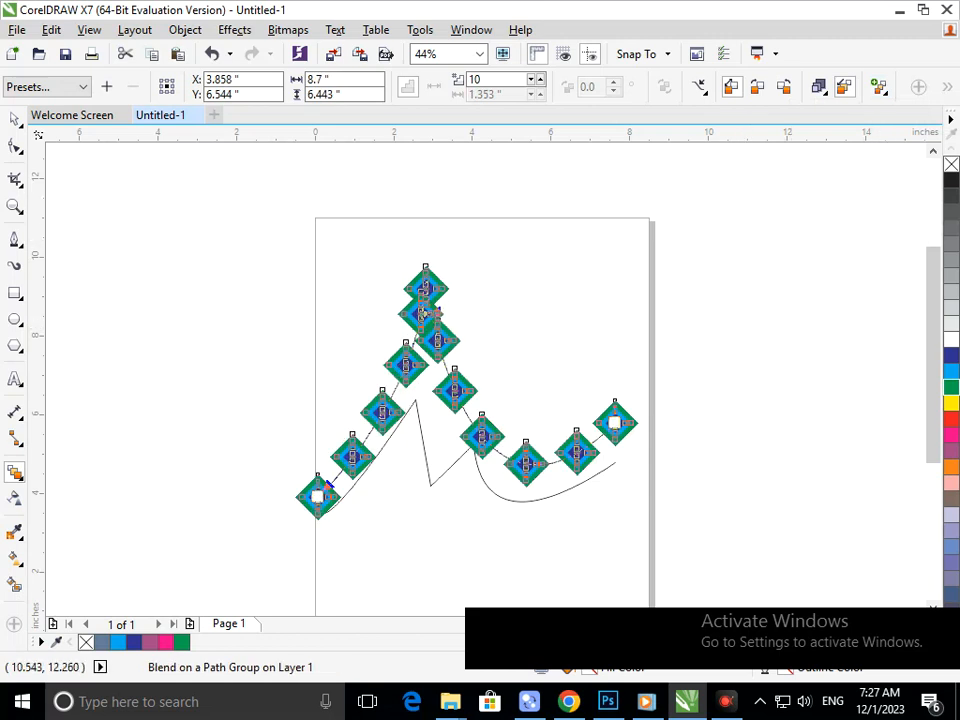
Step: Set the blend on the upper curve to 33 steps so the diamonds form a dense, overlapping band
{"action": "left_click", "coordinate": [531, 79]}
{"action": "left_click", "coordinate": [531, 79]}
{"action": "left_click", "coordinate": [531, 79]}
{"action": "left_click", "coordinate": [531, 79]}
{"action": "left_click", "coordinate": [531, 79]}
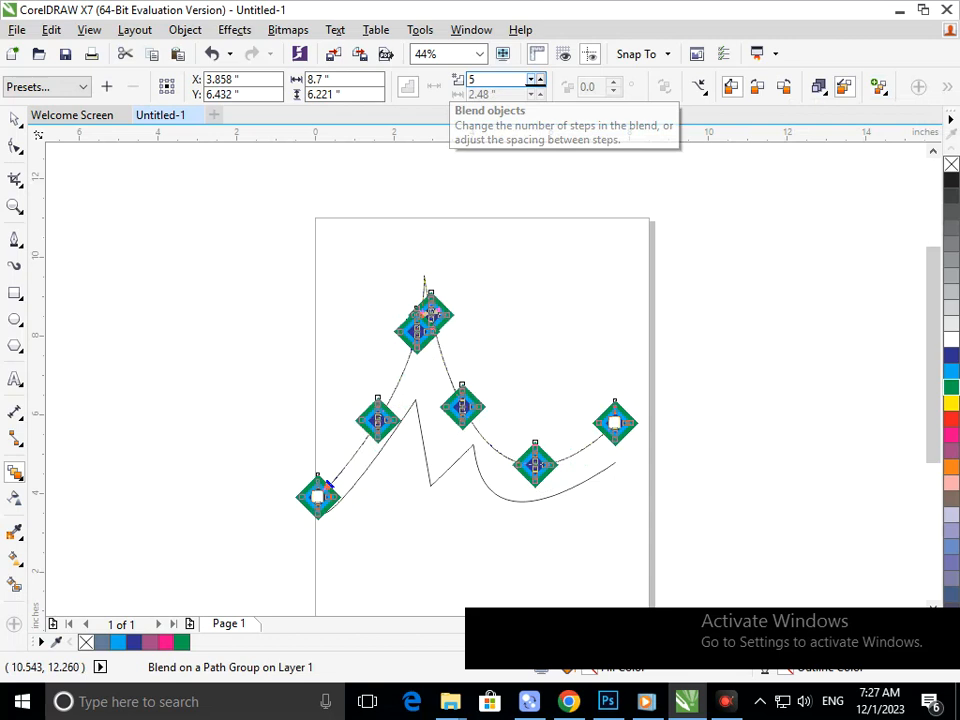
{"action": "left_click", "coordinate": [540, 79]}
{"action": "left_click", "coordinate": [540, 79]}
{"action": "left_click", "coordinate": [540, 79]}
{"action": "left_click", "coordinate": [540, 79]}
{"action": "left_click", "coordinate": [540, 79]}
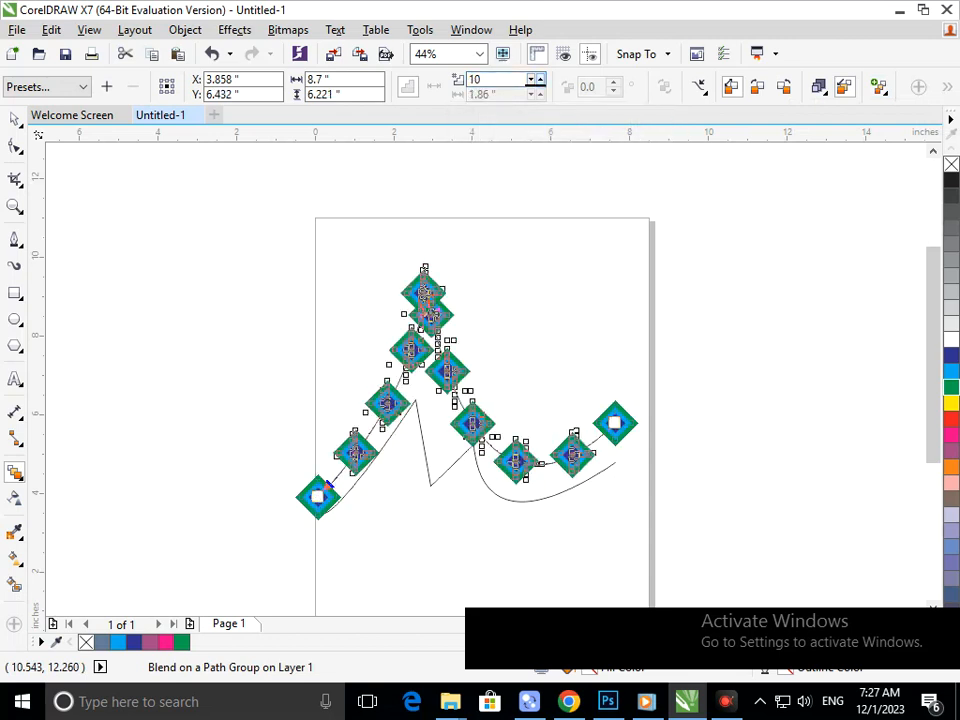
{"action": "left_click", "coordinate": [540, 79]}
{"action": "left_click", "coordinate": [540, 79]}
{"action": "left_click", "coordinate": [540, 79]}
{"action": "left_click", "coordinate": [540, 79]}
{"action": "left_click", "coordinate": [540, 79]}
{"action": "left_click", "coordinate": [540, 79]}
{"action": "left_click", "coordinate": [540, 79]}
{"action": "left_click", "coordinate": [540, 79]}
{"action": "left_click", "coordinate": [540, 79]}
{"action": "left_click", "coordinate": [540, 79]}
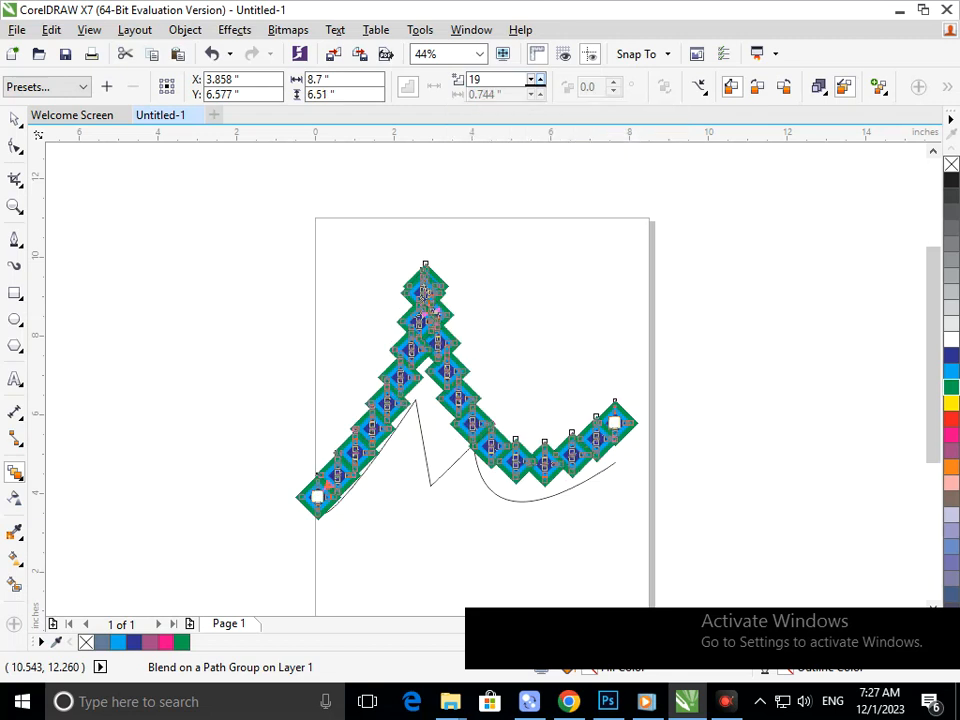
{"action": "left_click", "coordinate": [540, 79]}
{"action": "left_click", "coordinate": [540, 79]}
{"action": "left_click", "coordinate": [540, 79]}
{"action": "left_click", "coordinate": [540, 79]}
{"action": "left_click", "coordinate": [540, 79]}
{"action": "left_click", "coordinate": [540, 79]}
{"action": "left_click", "coordinate": [540, 79]}
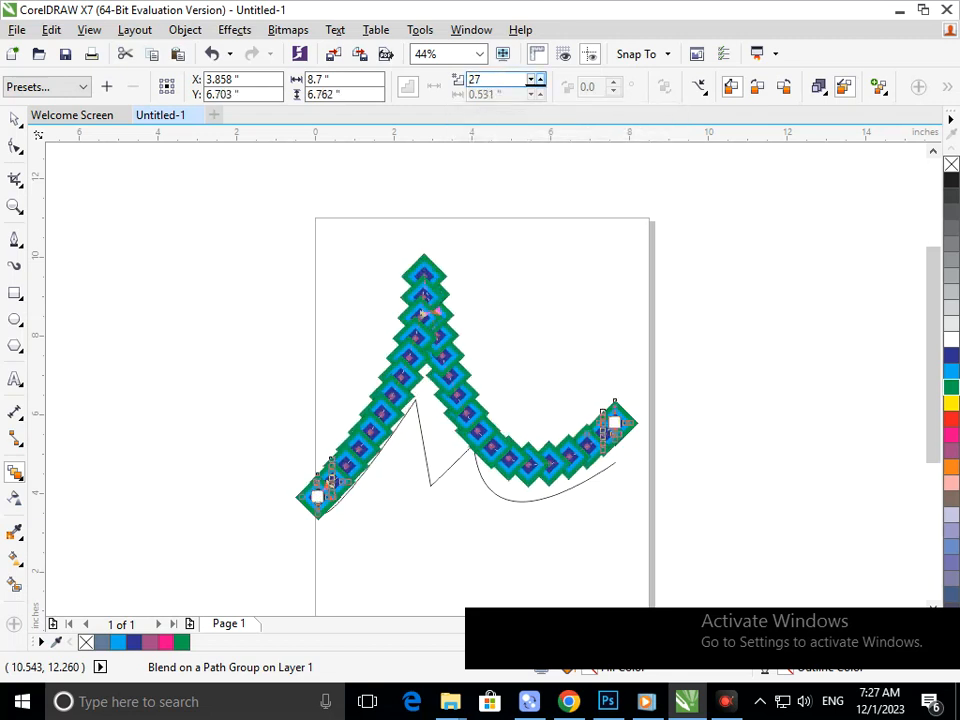
{"action": "left_click", "coordinate": [540, 79]}
{"action": "left_click", "coordinate": [540, 79]}
{"action": "left_click", "coordinate": [540, 79]}
{"action": "left_click", "coordinate": [540, 79]}
{"action": "left_click", "coordinate": [540, 79]}
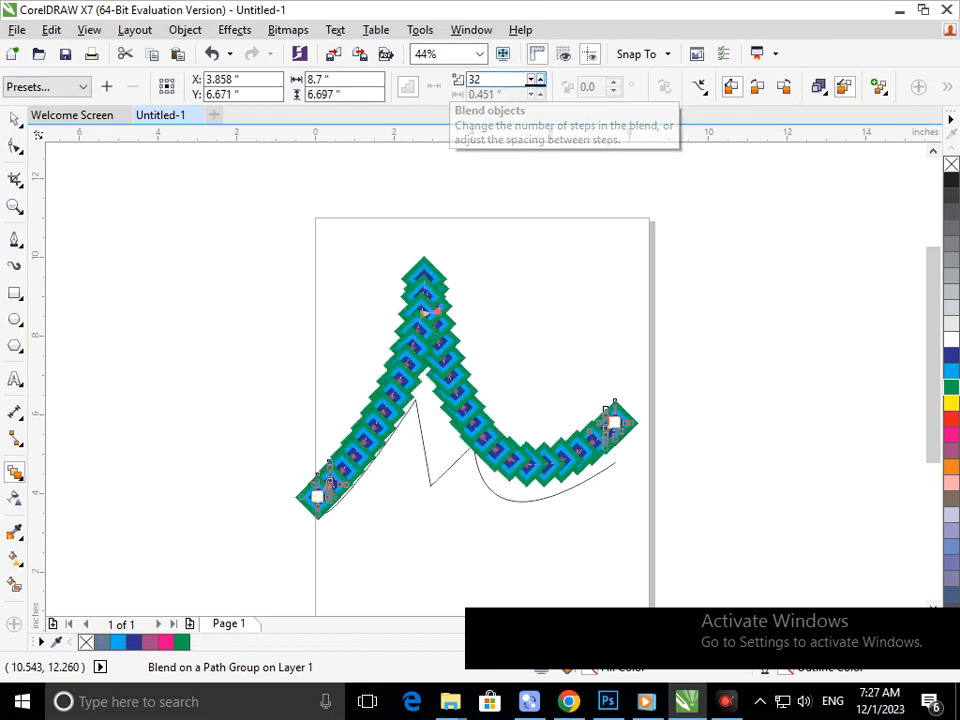
{"action": "left_click", "coordinate": [540, 79]}
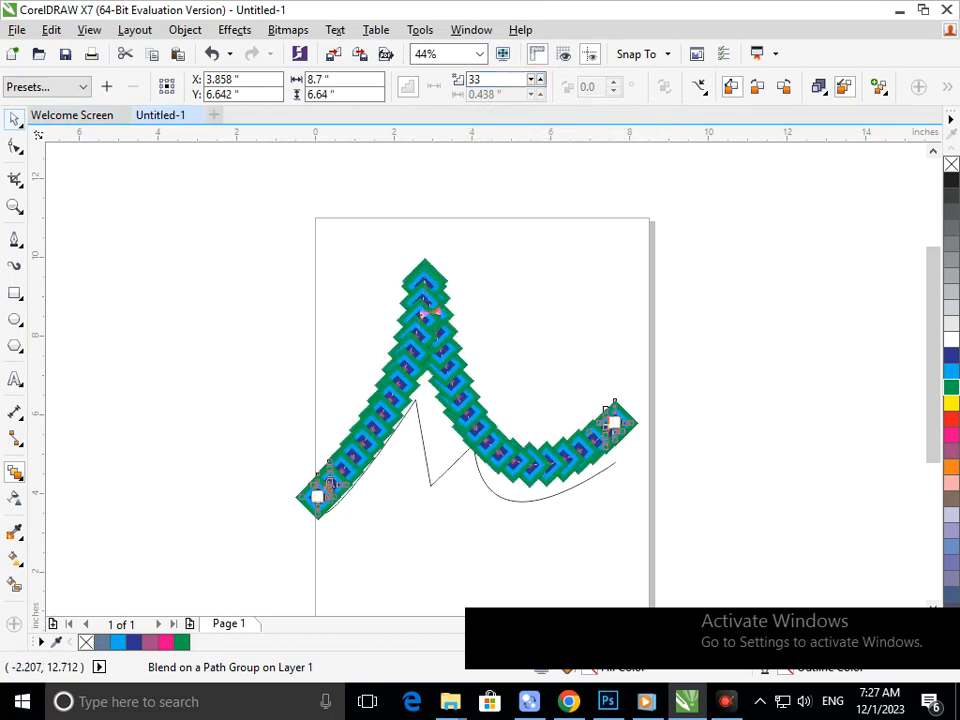
Step: Deselect the blend and move the lower curve down, clear of the diamond band
{"action": "left_click", "coordinate": [229, 151]}
{"action": "left_click_drag", "start_coordinate": [431, 486], "coordinate": [425, 545]}
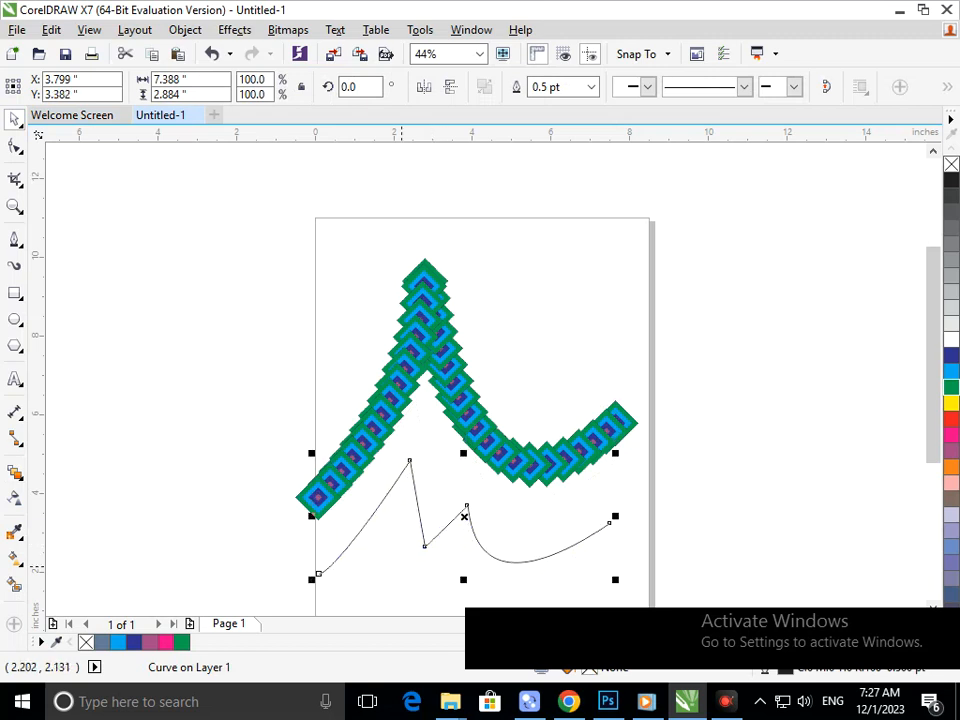
Step: Try placing a copy of the diamond band up and to the left of the original, and undo it
{"action": "left_click_drag", "start_coordinate": [371, 441], "coordinate": [198, 324]}
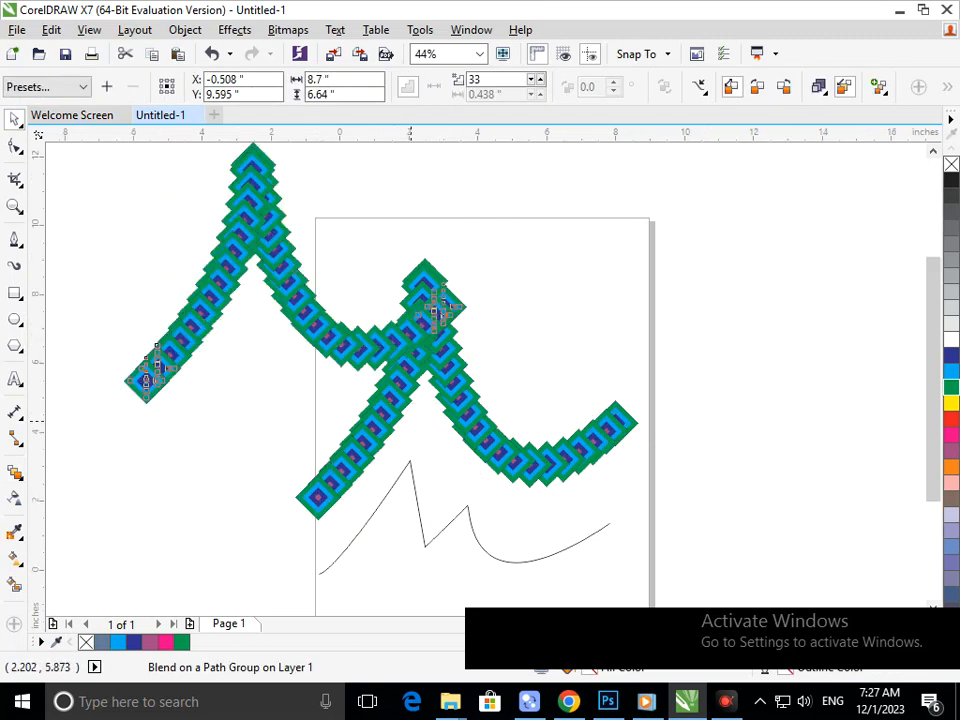
{"action": "key", "text": "shift+F4"}
{"action": "left_click_drag", "start_coordinate": [356, 303], "coordinate": [323, 302]}
{"action": "scroll", "coordinate": [506, 367], "scroll_direction": "down", "scroll_amount": 1}
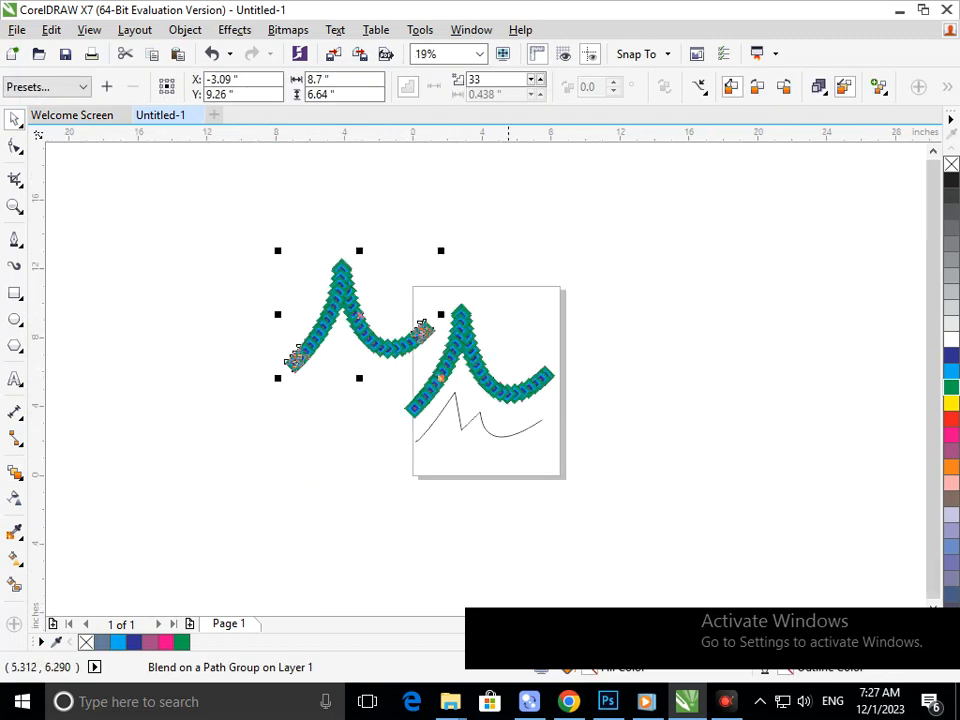
{"action": "key", "text": "ctrl+z"}
{"action": "key", "text": "ctrl+z"}
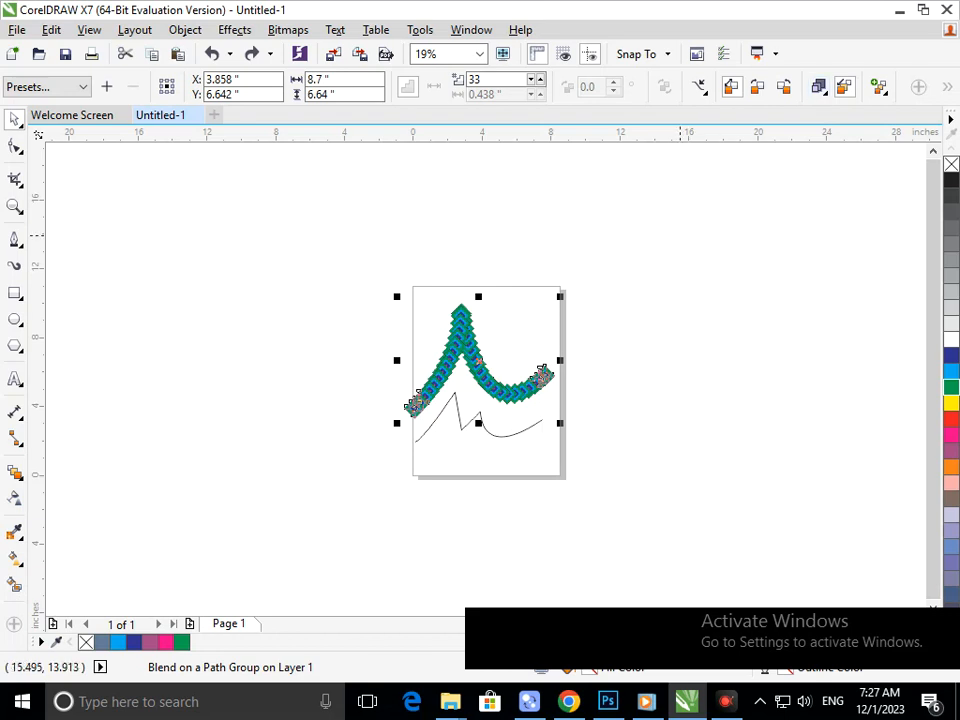
{"action": "key", "text": "Escape"}
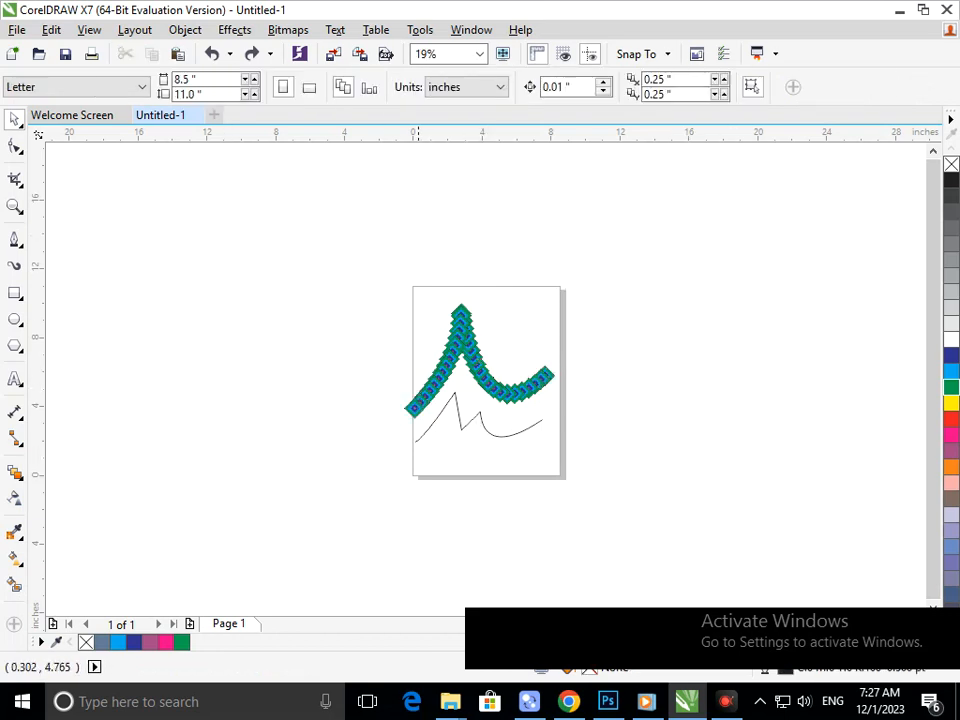
{"action": "scroll", "coordinate": [421, 392], "scroll_direction": "up", "scroll_amount": 5}
{"action": "left_click", "coordinate": [350, 357]}
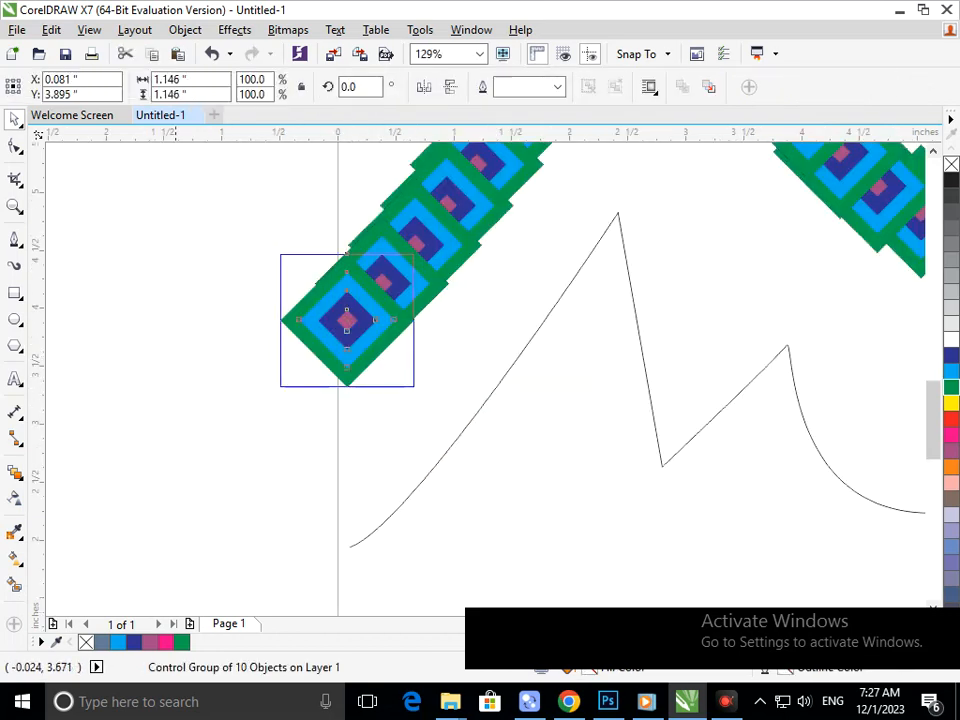
{"action": "left_click", "coordinate": [185, 30]}
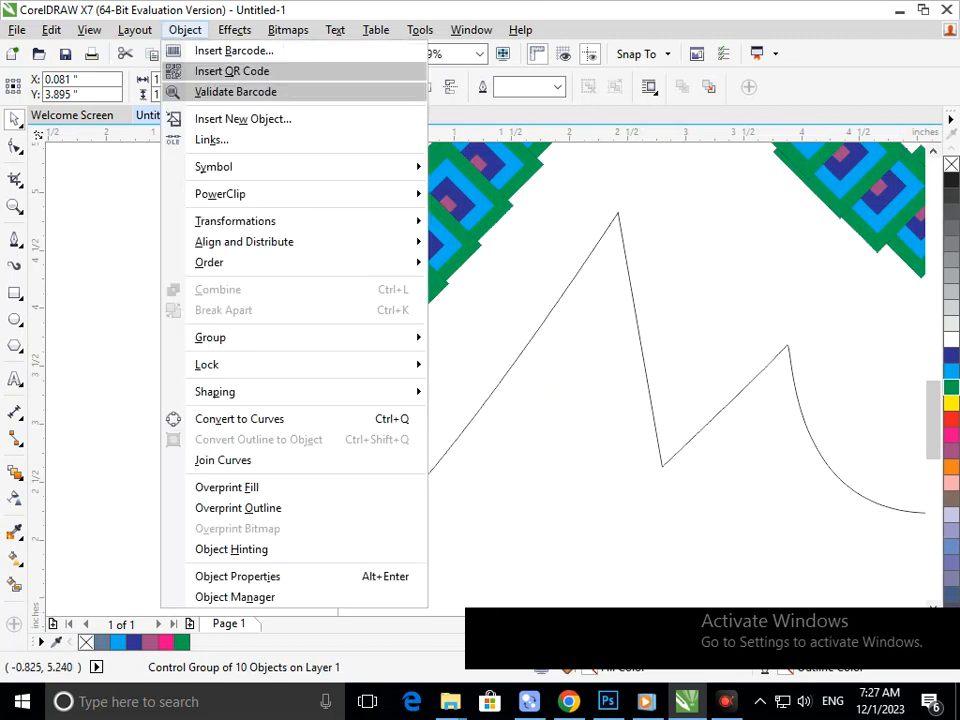
{"action": "left_click", "coordinate": [128, 280]}
{"action": "left_click", "coordinate": [128, 280]}
{"action": "left_click", "coordinate": [299, 339]}
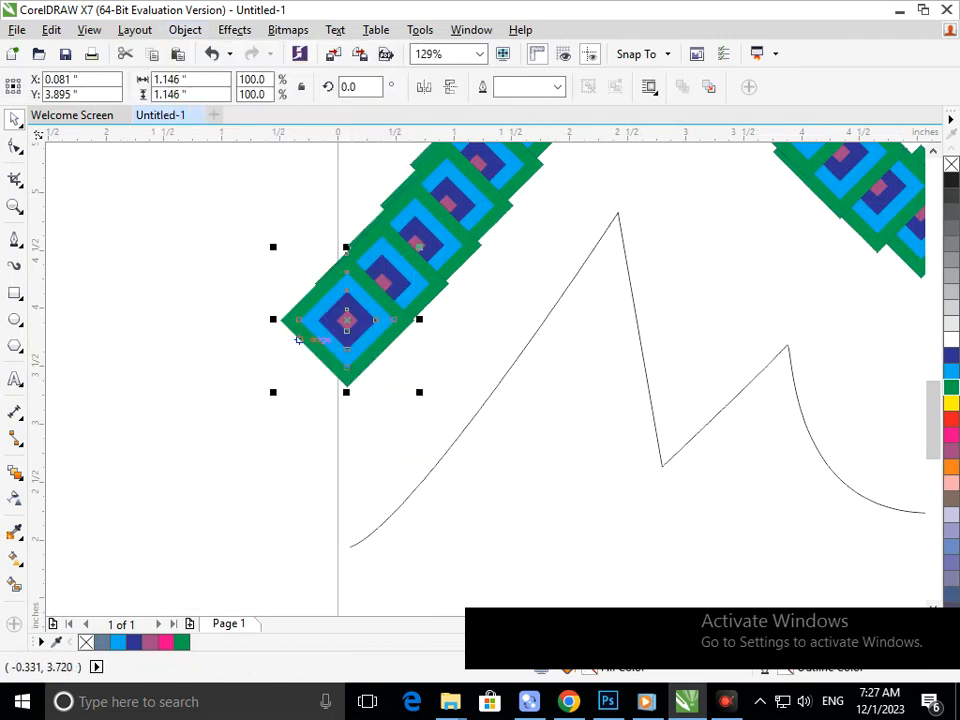
{"action": "left_click", "coordinate": [185, 30]}
{"action": "left_click", "coordinate": [456, 176]}
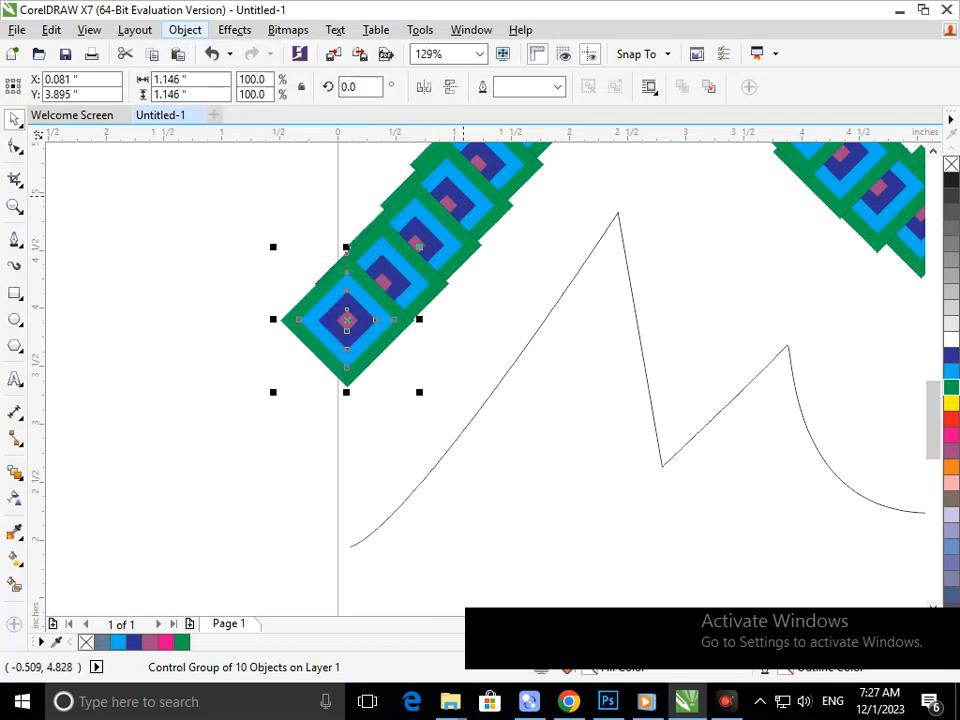
Step: Select the whole diamond blend on the upper curve and break it apart
{"action": "scroll", "coordinate": [427, 424], "scroll_direction": "down", "scroll_amount": 3}
{"action": "left_click", "coordinate": [530, 412]}
{"action": "left_click", "coordinate": [520, 392]}
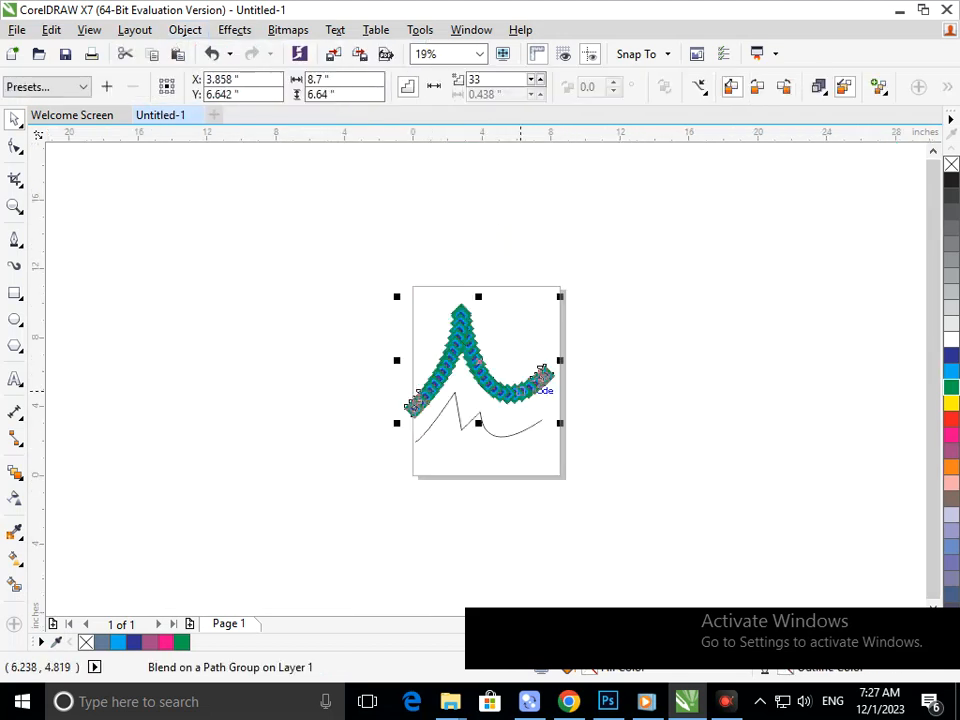
{"action": "left_click", "coordinate": [185, 30]}
{"action": "left_click", "coordinate": [245, 309]}
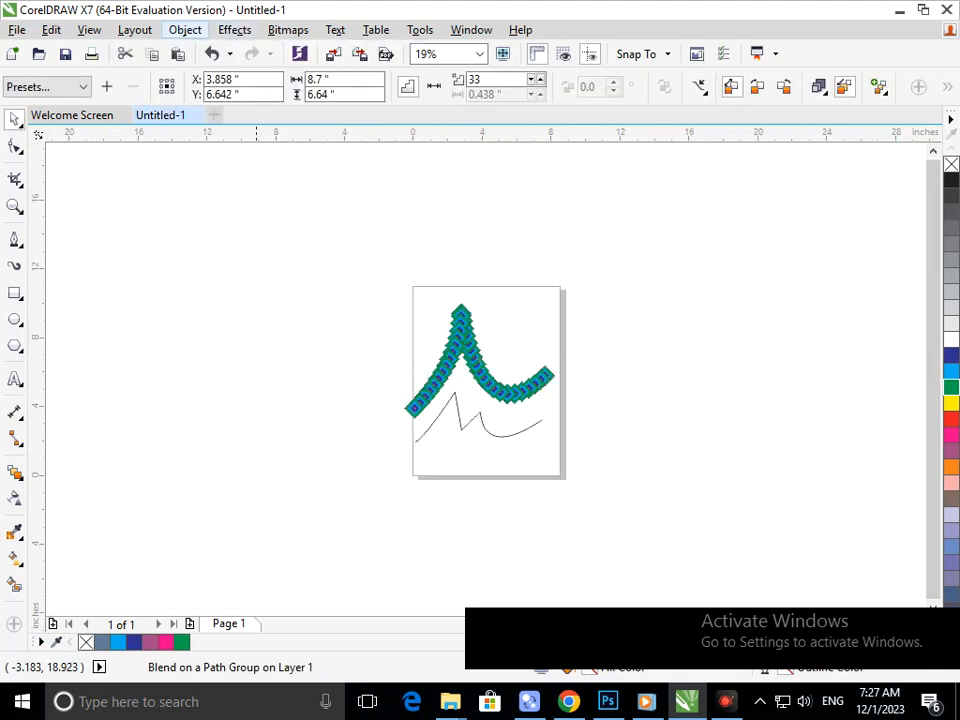
Step: Place two copies of the band's lower-left end diamond above and left of the page, level with each other
{"action": "scroll", "coordinate": [413, 410], "scroll_direction": "up", "scroll_amount": 3}
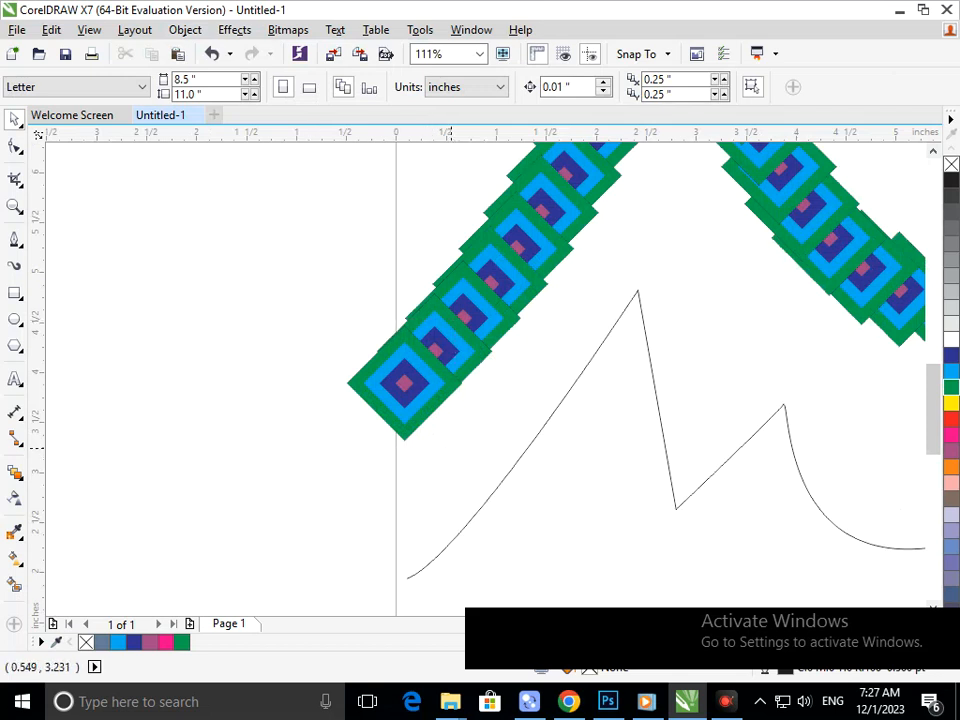
{"action": "left_click_drag", "start_coordinate": [423, 402], "coordinate": [242, 378]}
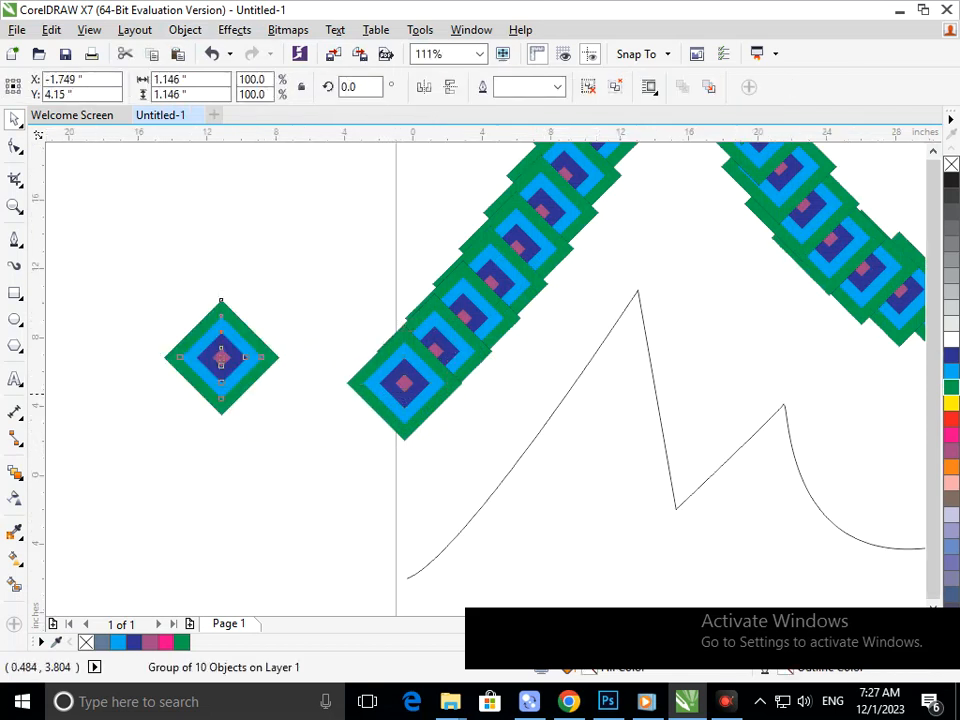
{"action": "scroll", "coordinate": [414, 410], "scroll_direction": "down", "scroll_amount": 3}
{"action": "left_click_drag", "start_coordinate": [381, 401], "coordinate": [375, 238]}
{"action": "right_click", "coordinate": [375, 238]}
Step: Select the two loose diamonds above the page and blend the left one into the right one with 20 steps
{"action": "left_click_drag", "start_coordinate": [103, 150], "coordinate": [400, 230]}
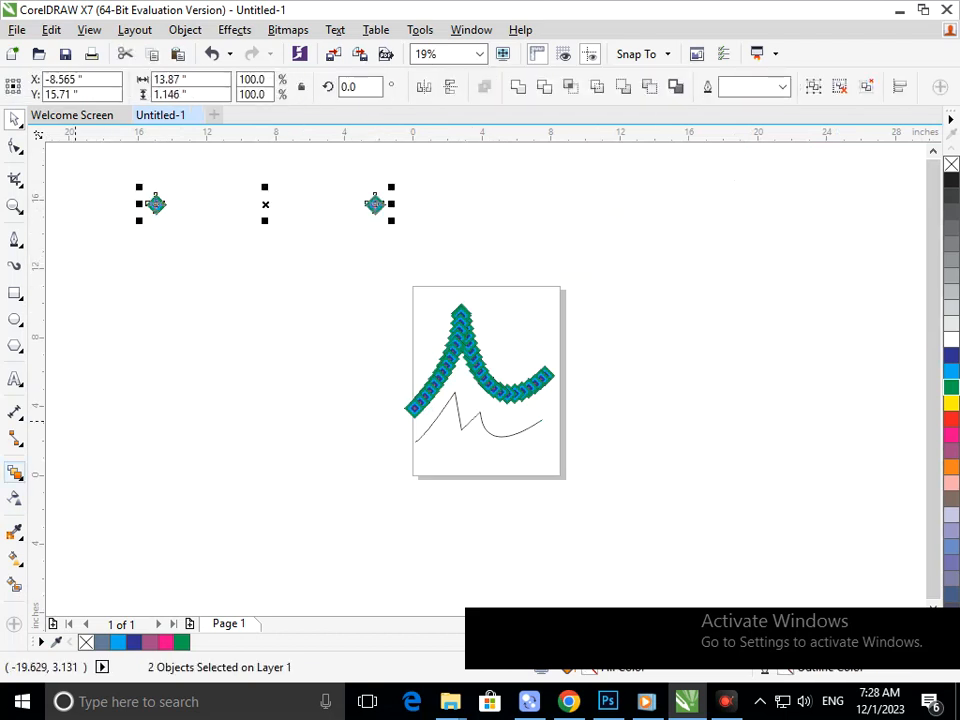
{"action": "left_click", "coordinate": [15, 472]}
{"action": "left_click", "coordinate": [74, 512]}
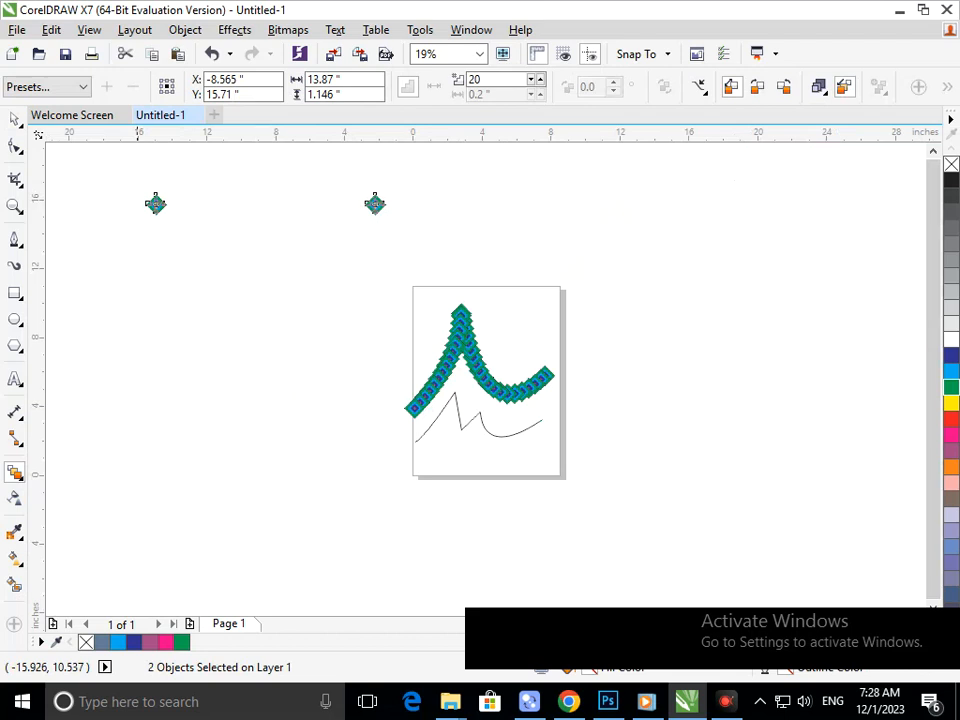
{"action": "left_click_drag", "start_coordinate": [158, 204], "coordinate": [375, 203]}
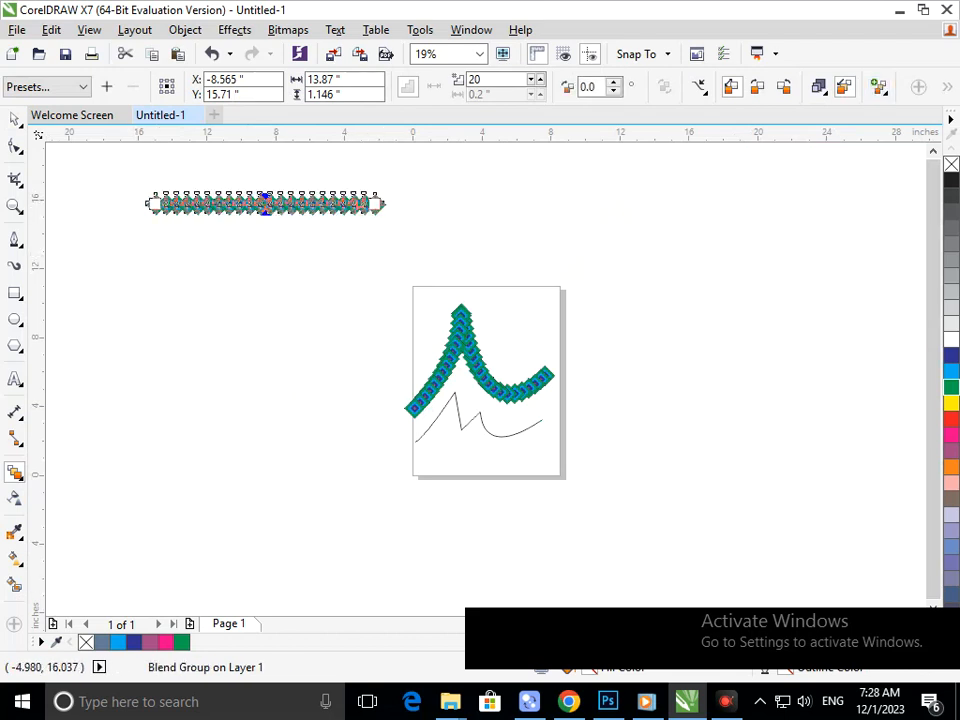
Step: Fit the new diamond blend to the lower zigzag curve and spread it along the full path
{"action": "left_click", "coordinate": [696, 86]}
{"action": "left_click", "coordinate": [746, 107]}
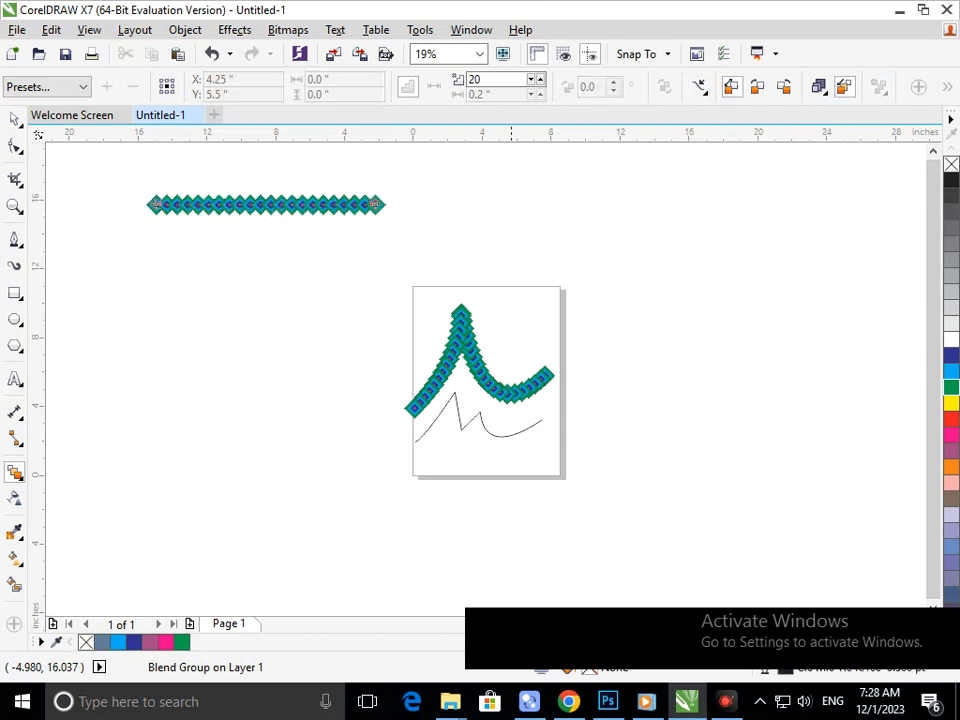
{"action": "left_click", "coordinate": [481, 416]}
{"action": "key", "text": "F2"}
{"action": "left_click_drag", "start_coordinate": [360, 356], "coordinate": [587, 481]}
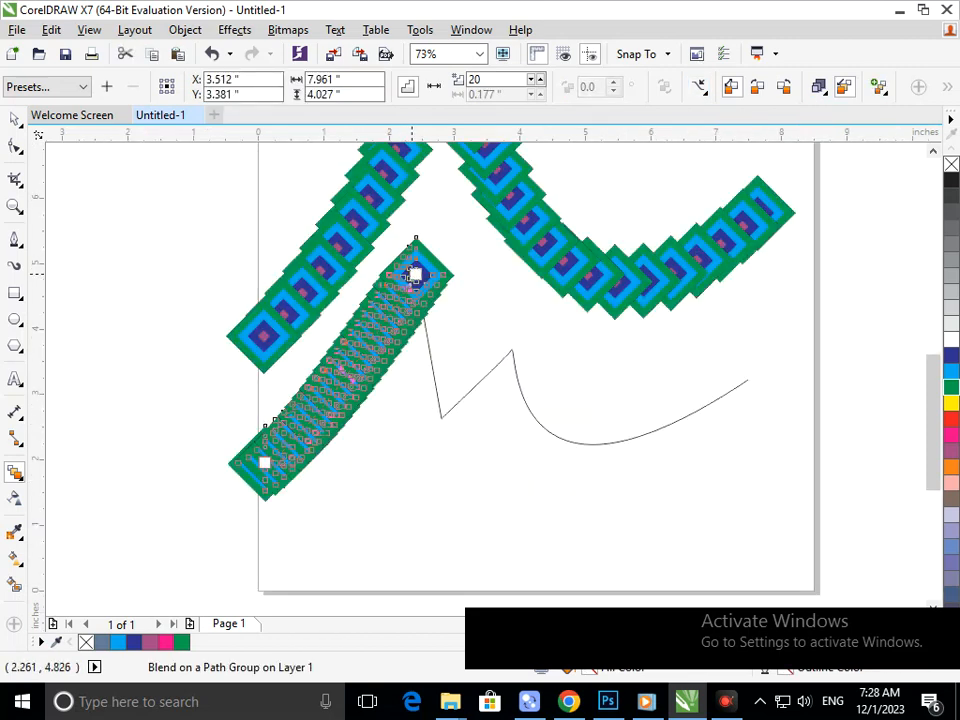
{"action": "left_click", "coordinate": [818, 86]}
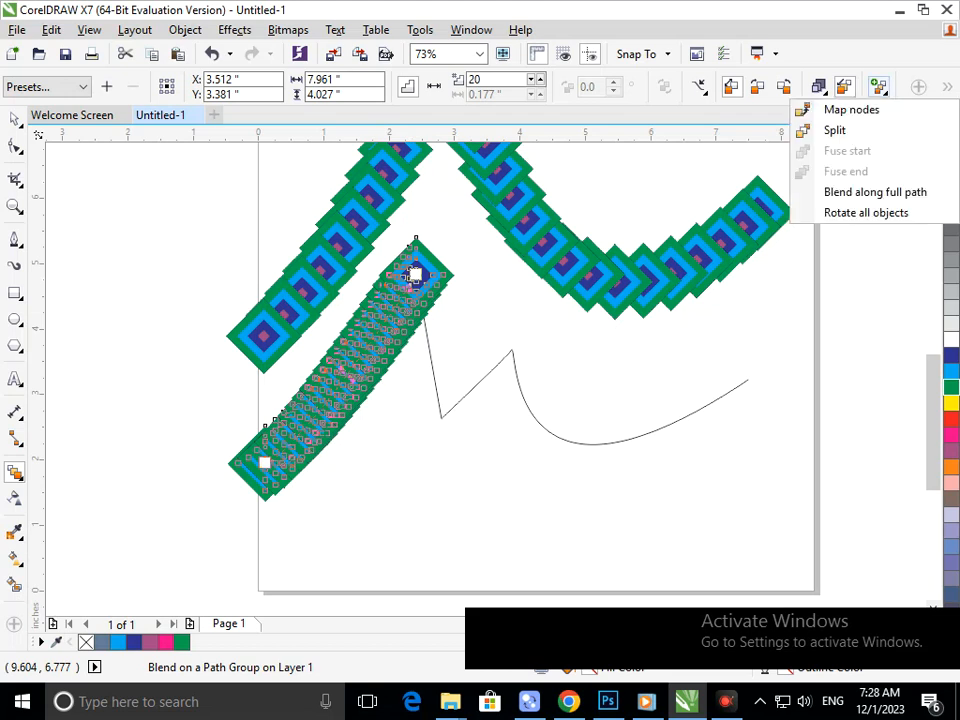
{"action": "left_click", "coordinate": [860, 193]}
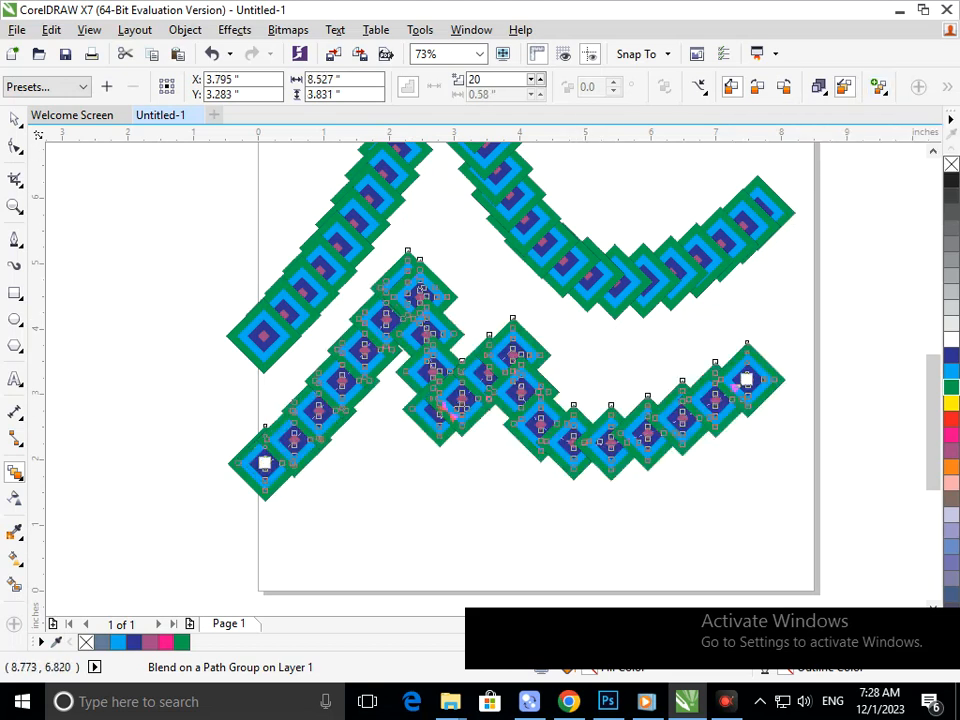
Step: Set the lower blend's number of steps to 51 and check the denser band against the upper one
{"action": "left_click", "coordinate": [540, 77]}
{"action": "left_click", "coordinate": [540, 77]}
{"action": "left_click", "coordinate": [540, 77]}
{"action": "left_click", "coordinate": [540, 77]}
{"action": "left_click", "coordinate": [540, 77]}
{"action": "left_click", "coordinate": [540, 77]}
{"action": "left_click", "coordinate": [540, 77]}
{"action": "left_click", "coordinate": [540, 77]}
{"action": "left_click", "coordinate": [540, 77]}
{"action": "left_click", "coordinate": [540, 77]}
{"action": "left_click", "coordinate": [540, 77]}
{"action": "left_click", "coordinate": [540, 77]}
{"action": "left_click", "coordinate": [540, 77]}
{"action": "left_click", "coordinate": [540, 77]}
{"action": "left_click", "coordinate": [540, 77]}
{"action": "left_click", "coordinate": [540, 77]}
{"action": "left_click", "coordinate": [540, 77]}
{"action": "left_click", "coordinate": [540, 77]}
{"action": "left_click", "coordinate": [540, 77]}
{"action": "left_click", "coordinate": [540, 77]}
{"action": "left_click", "coordinate": [540, 77]}
{"action": "left_click", "coordinate": [540, 77]}
{"action": "left_click", "coordinate": [540, 77]}
{"action": "left_click", "coordinate": [540, 77]}
{"action": "left_click", "coordinate": [540, 77]}
{"action": "left_click", "coordinate": [540, 77]}
{"action": "left_click", "coordinate": [540, 77]}
{"action": "left_click", "coordinate": [540, 77]}
{"action": "left_click", "coordinate": [540, 77]}
{"action": "left_click", "coordinate": [540, 77]}
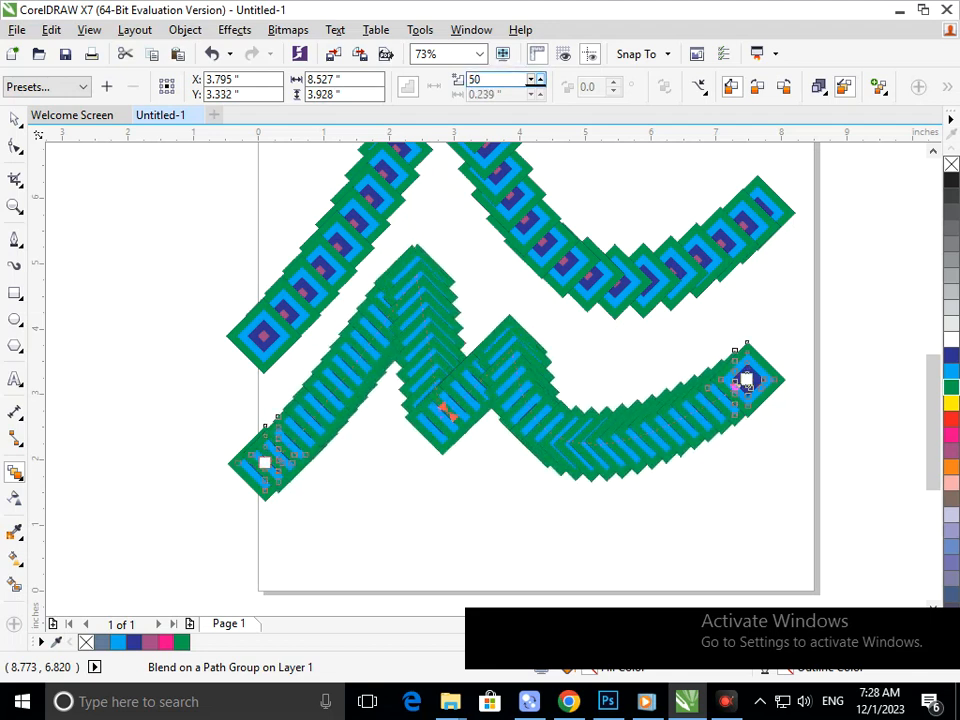
{"action": "left_click", "coordinate": [540, 77]}
{"action": "scroll", "coordinate": [602, 330], "scroll_direction": "down", "scroll_amount": 2}
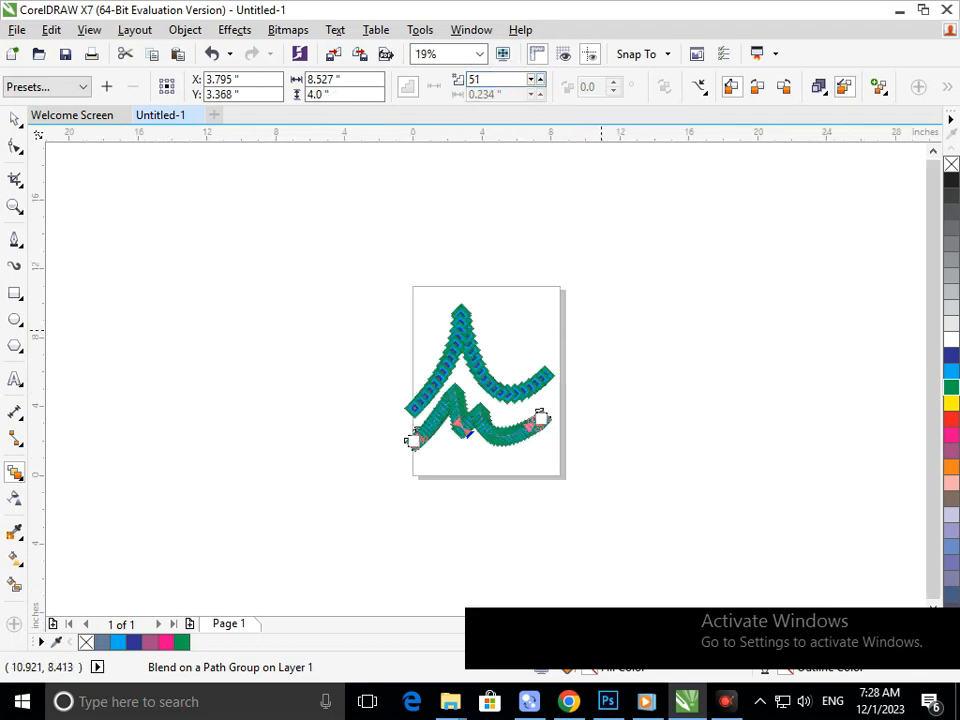
{"action": "scroll", "coordinate": [507, 373], "scroll_direction": "up", "scroll_amount": 2}
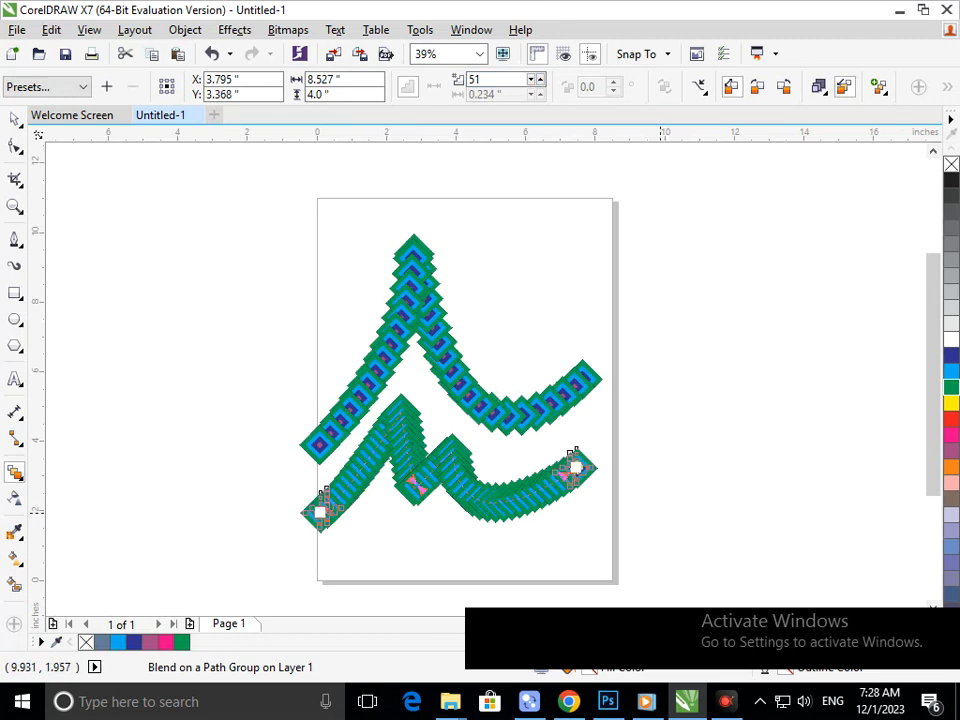
Step: Try moving the lower diamond band slightly down, undo the move and clear the selection
{"action": "left_click", "coordinate": [14, 119]}
{"action": "left_click", "coordinate": [292, 511]}
{"action": "left_click_drag", "start_coordinate": [627, 560], "coordinate": [300, 388]}
{"action": "left_click_drag", "start_coordinate": [397, 464], "coordinate": [404, 497]}
{"action": "key", "text": "ctrl+z"}
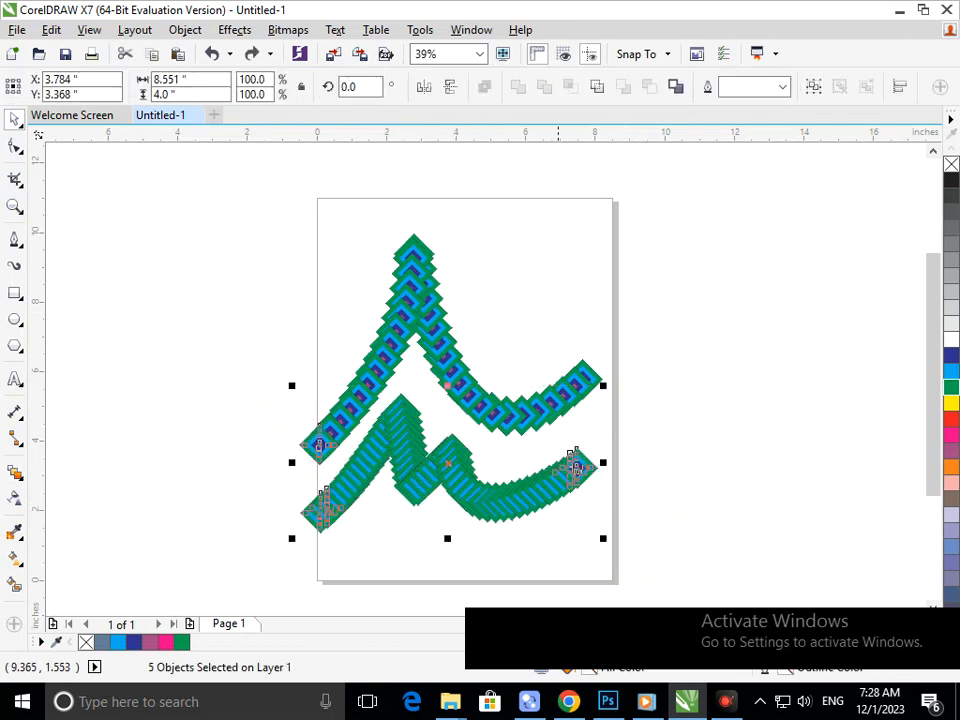
{"action": "key", "text": "Escape"}
Step: Move the whole upper diamond band up and left to about X 2.3 in, Y 10.5 in, then deselect it
{"action": "left_click_drag", "start_coordinate": [229, 198], "coordinate": [651, 467]}
{"action": "left_click_drag", "start_coordinate": [525, 418], "coordinate": [472, 284]}
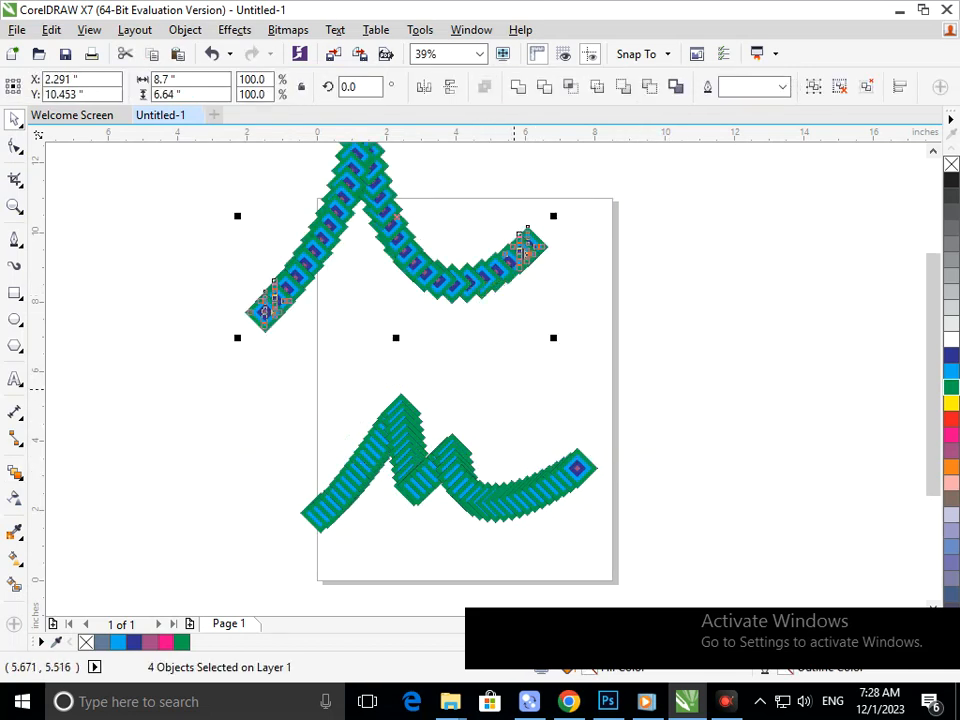
{"action": "key", "text": "Escape"}
Step: Set the number of steps of the lower diamond blend to 31 and deselect it
{"action": "left_click_drag", "start_coordinate": [214, 369], "coordinate": [689, 570]}
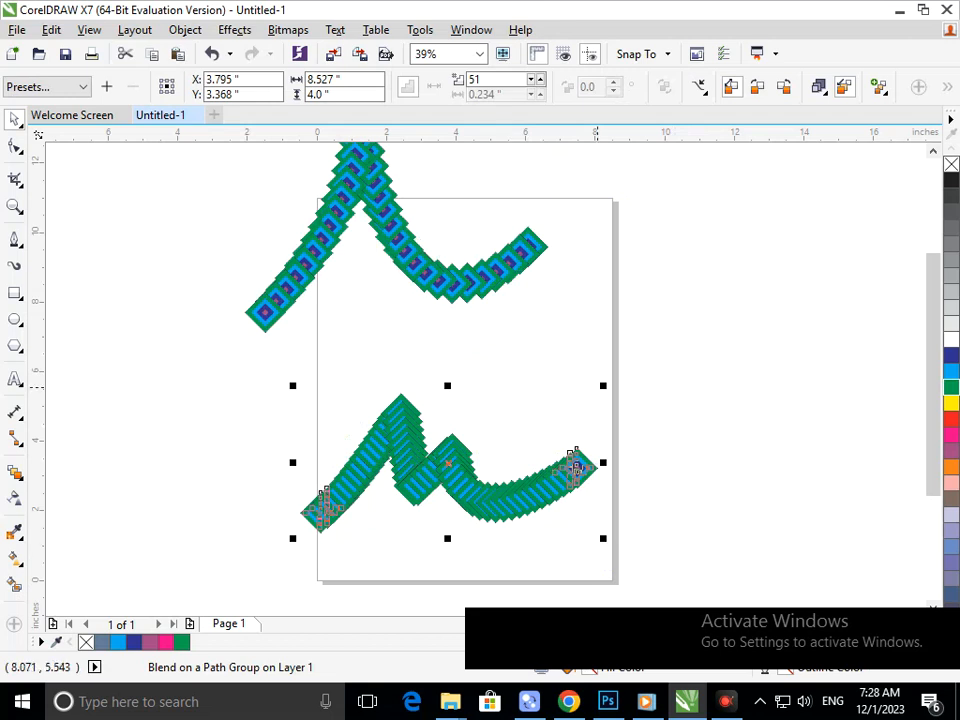
{"action": "left_click", "coordinate": [531, 79]}
{"action": "left_click", "coordinate": [531, 79]}
{"action": "left_click", "coordinate": [531, 79]}
{"action": "left_click", "coordinate": [531, 79]}
{"action": "left_click", "coordinate": [531, 79]}
{"action": "left_click", "coordinate": [531, 79]}
{"action": "left_click", "coordinate": [531, 79]}
{"action": "left_click", "coordinate": [531, 79]}
{"action": "left_click", "coordinate": [531, 79]}
{"action": "left_click", "coordinate": [531, 79]}
{"action": "left_click", "coordinate": [531, 79]}
{"action": "left_click", "coordinate": [531, 79]}
{"action": "left_click", "coordinate": [531, 79]}
{"action": "left_click", "coordinate": [531, 79]}
{"action": "left_click", "coordinate": [531, 79]}
{"action": "left_click", "coordinate": [531, 79]}
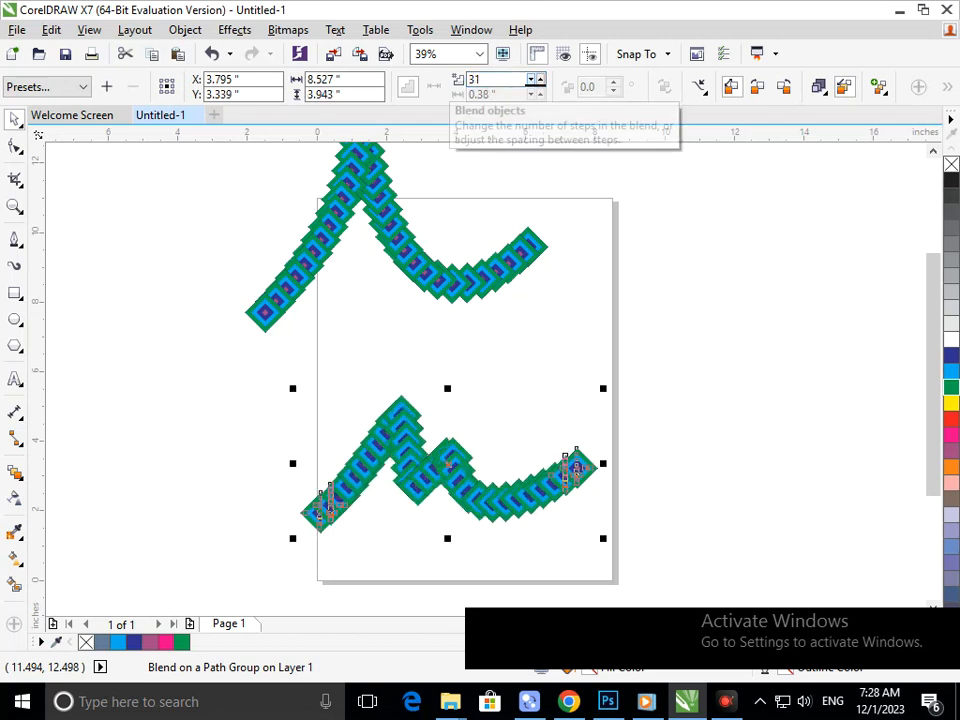
{"action": "left_click", "coordinate": [525, 459]}
{"action": "key", "text": "F3"}
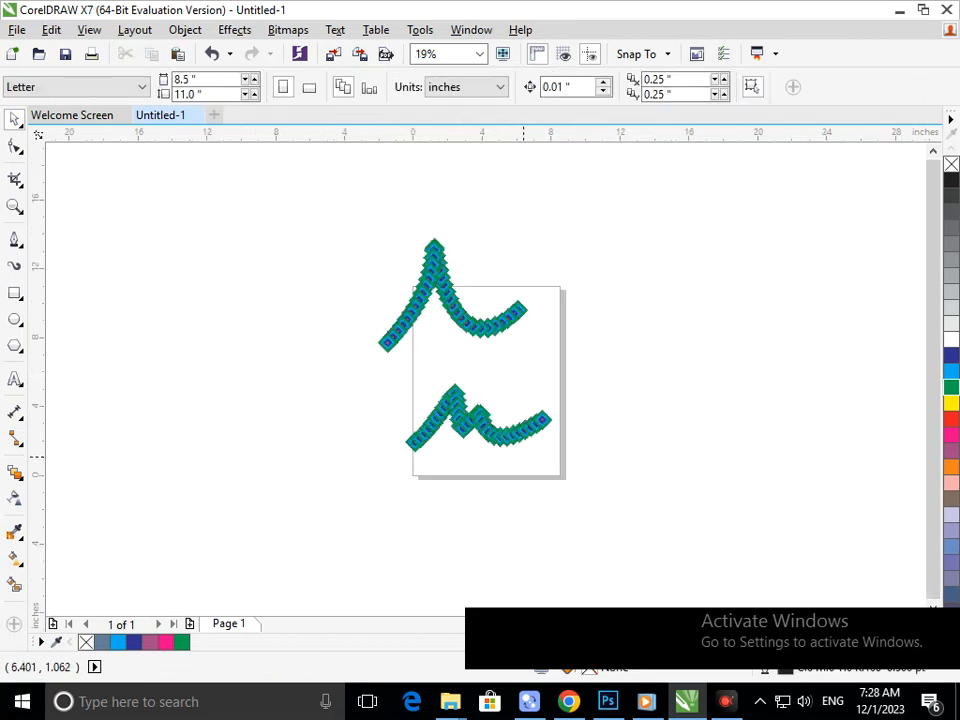
Step: Try filling the whole upper diamond band with dark blue, then undo the fill and deselect
{"action": "left_click_drag", "start_coordinate": [476, 321], "coordinate": [476, 321]}
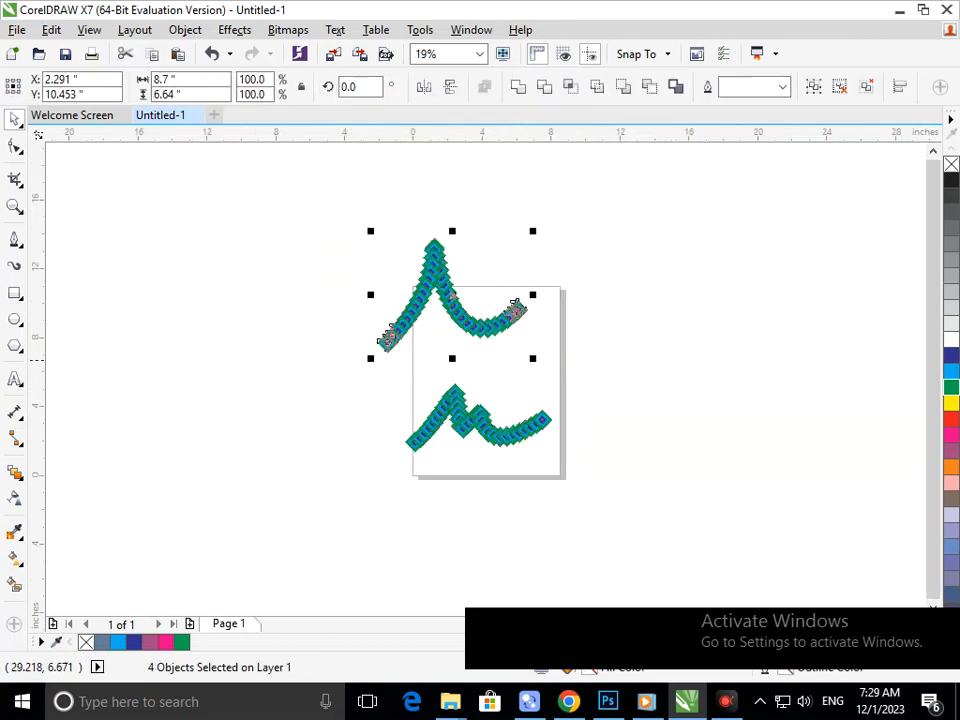
{"action": "left_click", "coordinate": [951, 355]}
{"action": "left_click", "coordinate": [705, 419]}
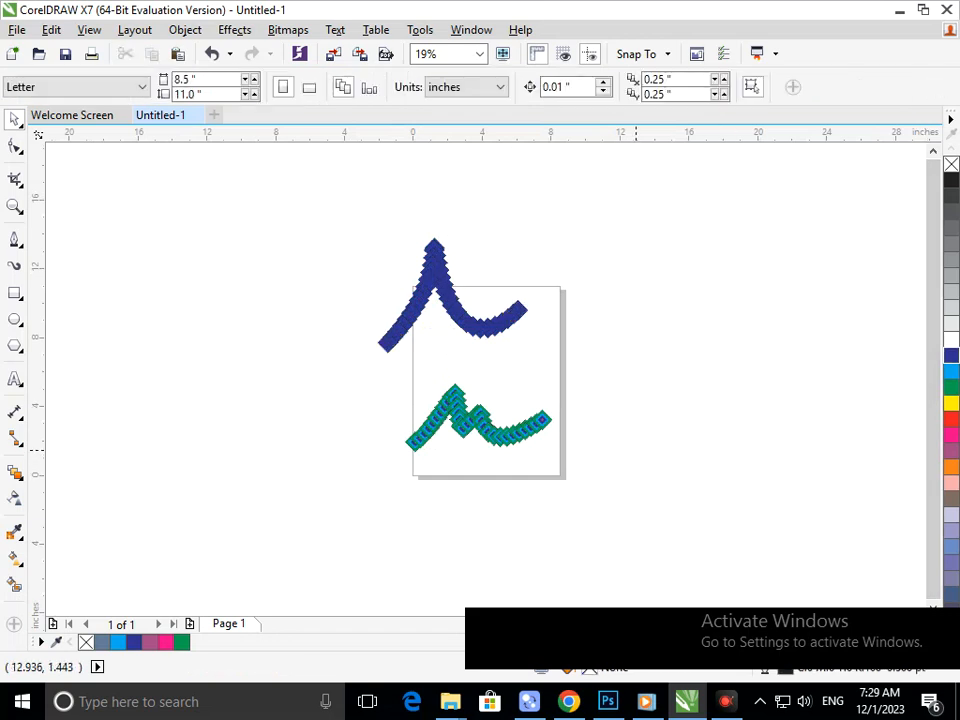
{"action": "key", "text": "ctrl+z"}
{"action": "key", "text": "Escape"}
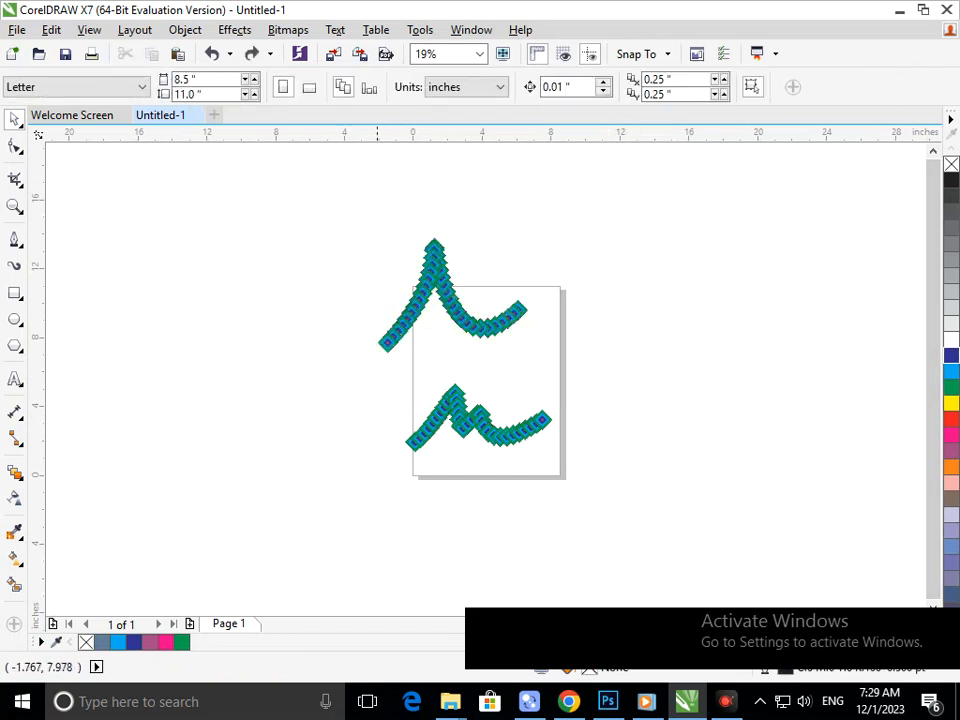
Step: Place two spaced copies of the upper band's lower-left end diamond above and left of the page
{"action": "scroll", "coordinate": [430, 280], "scroll_direction": "up", "scroll_amount": 4}
{"action": "scroll", "coordinate": [506, 424], "scroll_direction": "down", "scroll_amount": 4}
{"action": "mouse_move", "coordinate": [388, 348]}
{"action": "left_mouse_down"}
{"action": "mouse_move", "coordinate": [263, 315]}
{"action": "mouse_move", "coordinate": [195, 215]}
{"action": "mouse_move", "coordinate": [326, 221]}
{"action": "left_mouse_up"}
{"action": "right_click", "coordinate": [195, 215]}
{"action": "left_click", "coordinate": [198, 244]}
{"action": "right_click", "coordinate": [326, 221]}
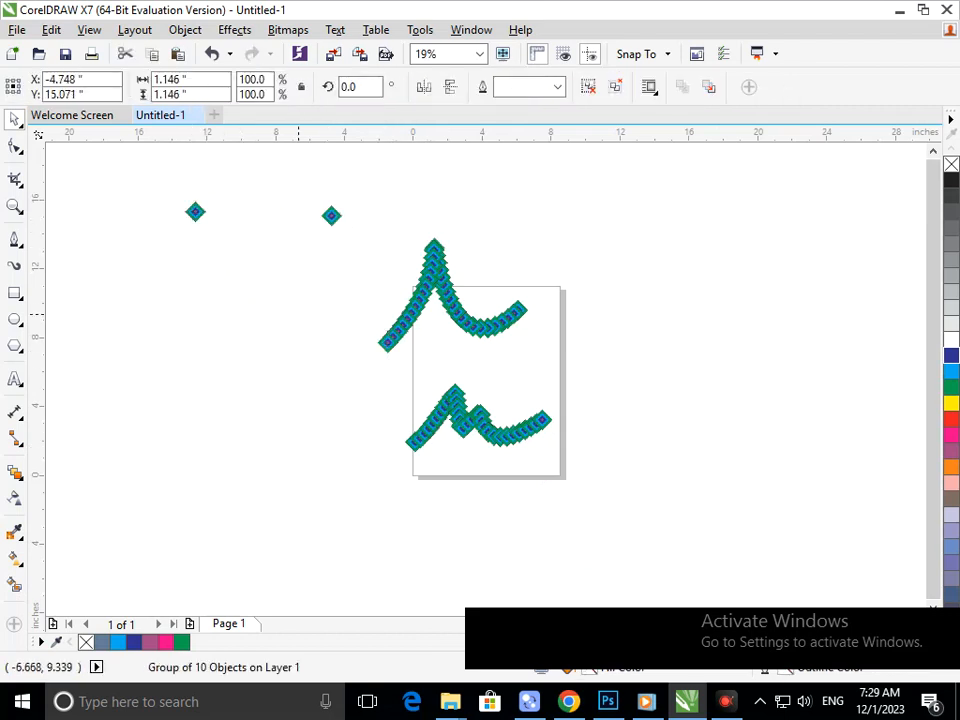
{"action": "left_click", "coordinate": [253, 315]}
Step: Select the two new diamond copies, blend them with 20 steps and deselect the result
{"action": "left_click_drag", "start_coordinate": [151, 179], "coordinate": [362, 236]}
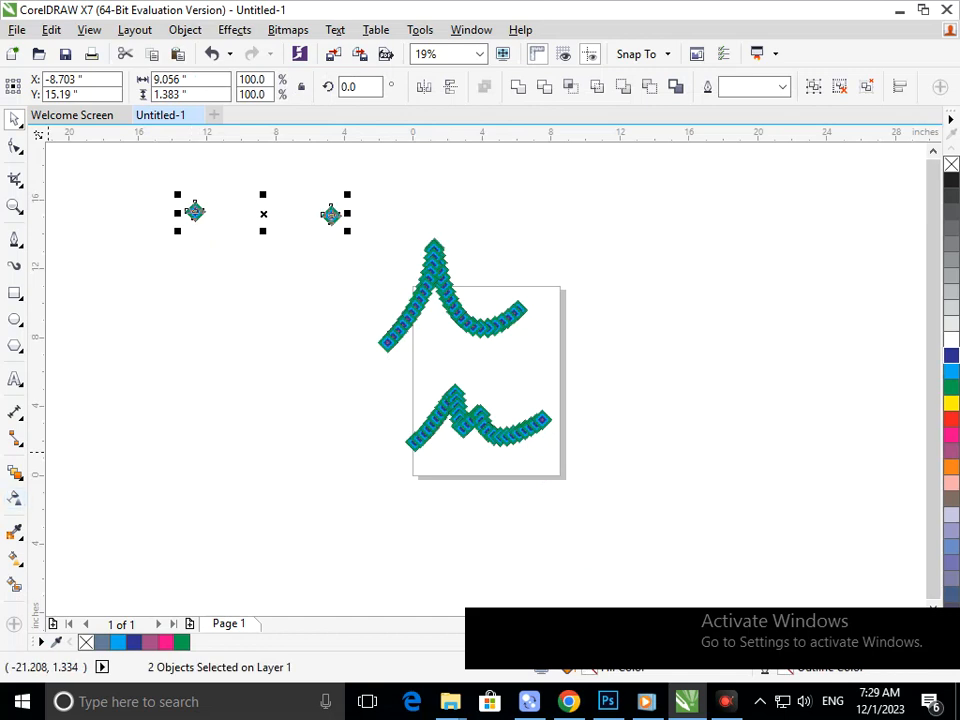
{"action": "left_click", "coordinate": [15, 472]}
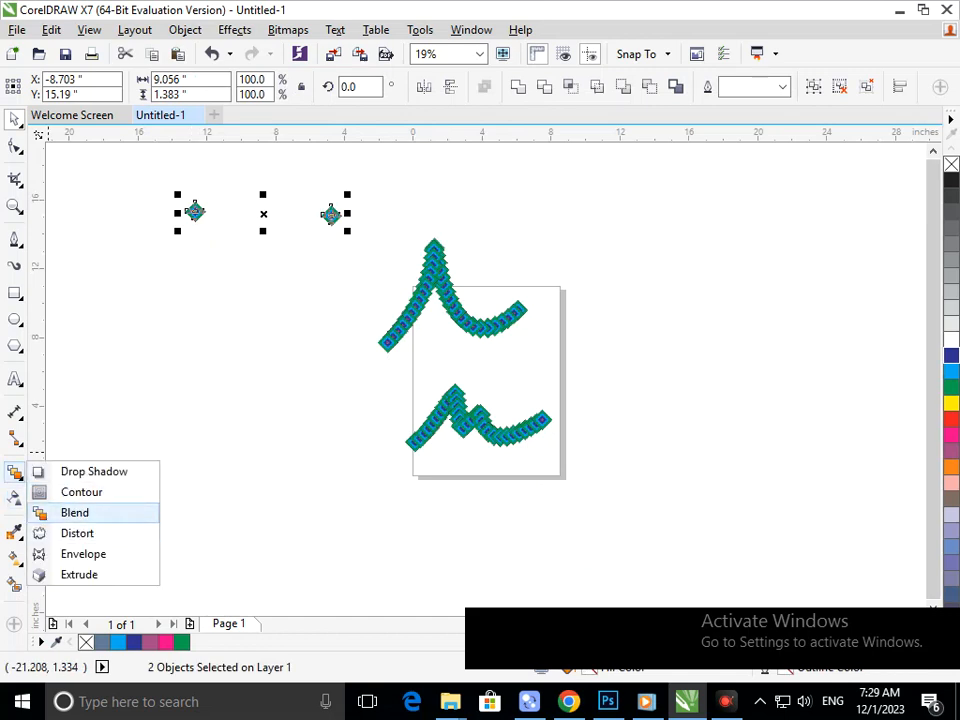
{"action": "left_click", "coordinate": [92, 512]}
{"action": "left_click_drag", "start_coordinate": [331, 215], "coordinate": [331, 215]}
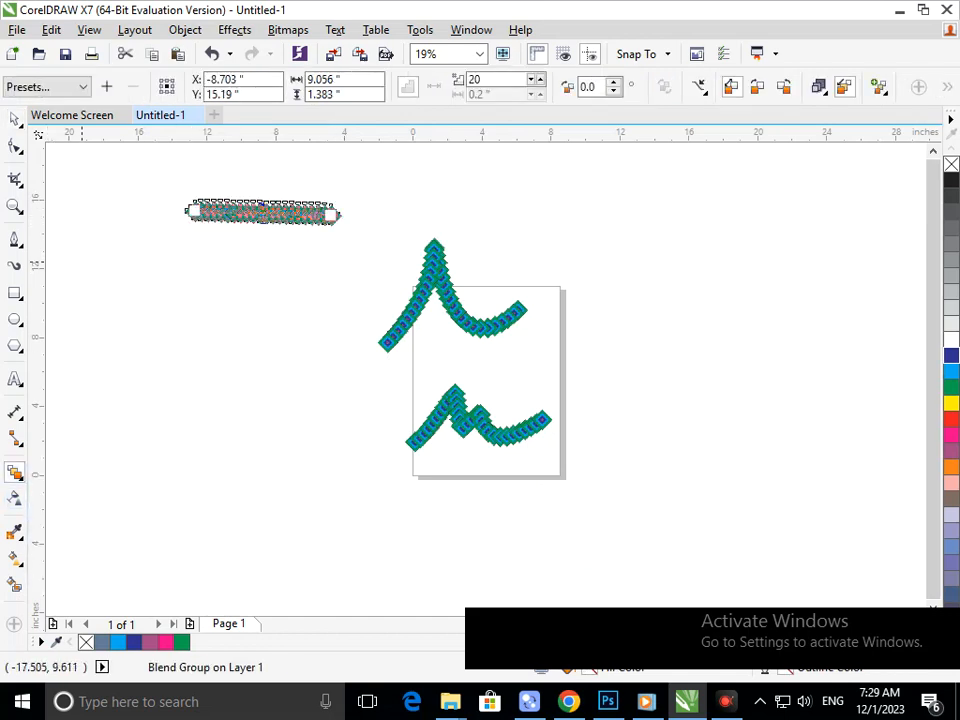
{"action": "left_click", "coordinate": [15, 119]}
{"action": "left_click", "coordinate": [57, 288]}
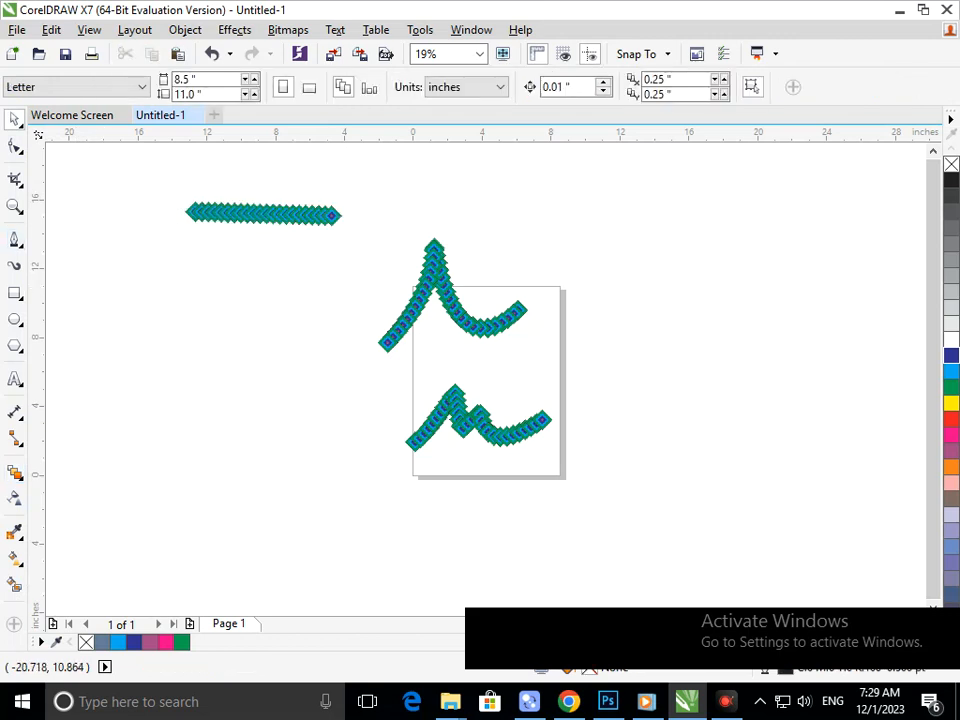
Step: Draw a nearly horizontal two-point line about 3.7 in long between the two arms of the upper diamond band
{"action": "left_click", "coordinate": [15, 240]}
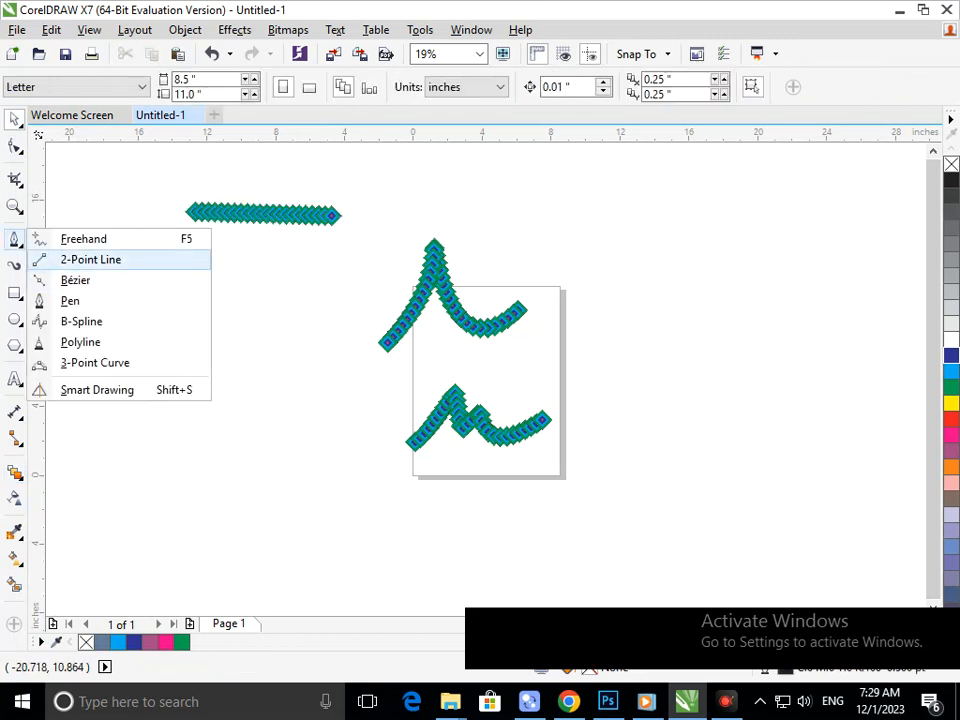
{"action": "left_click", "coordinate": [90, 258]}
{"action": "left_click_drag", "start_coordinate": [412, 322], "coordinate": [466, 323]}
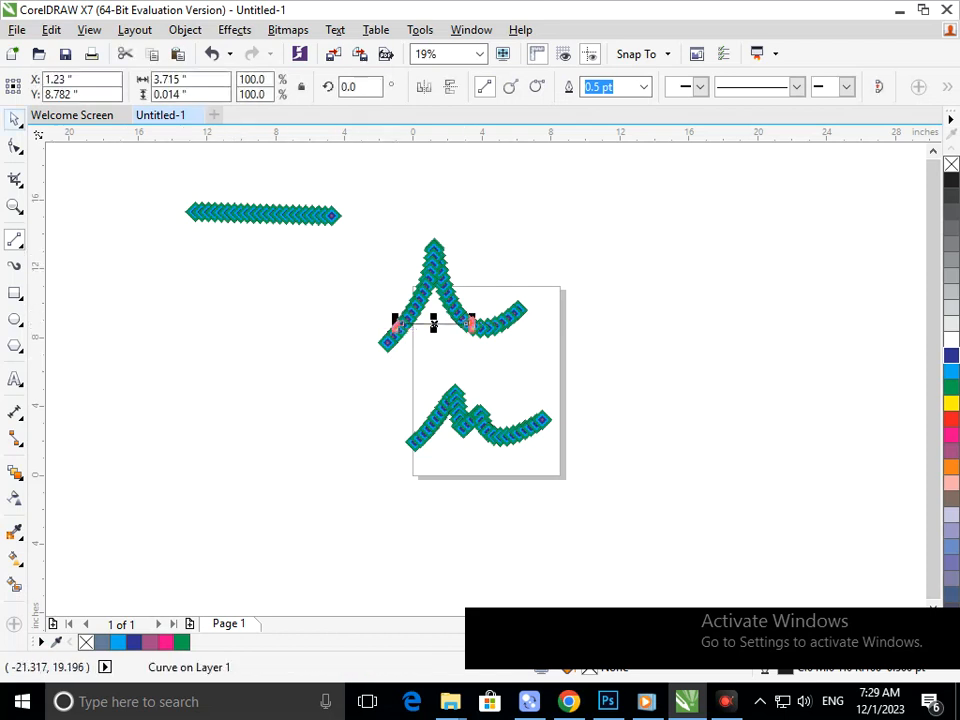
{"action": "left_click", "coordinate": [14, 120]}
{"action": "left_click", "coordinate": [163, 293]}
Step: Try fitting the separate horizontal diamond blend to a new path at the line between the arms, and undo it
{"action": "left_click_drag", "start_coordinate": [159, 191], "coordinate": [383, 259]}
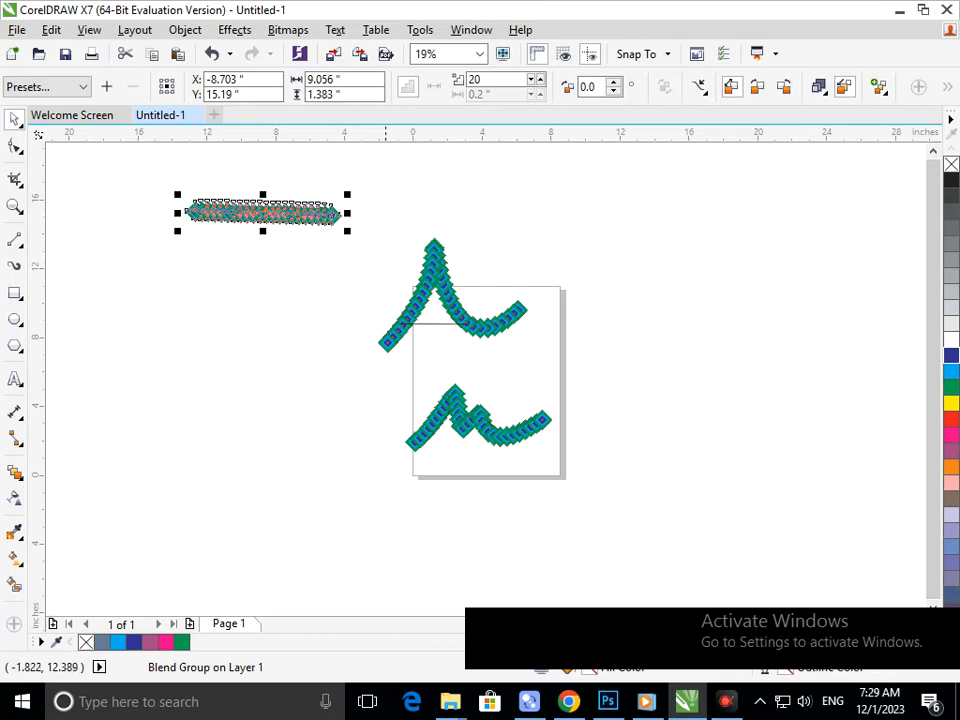
{"action": "left_click", "coordinate": [699, 87]}
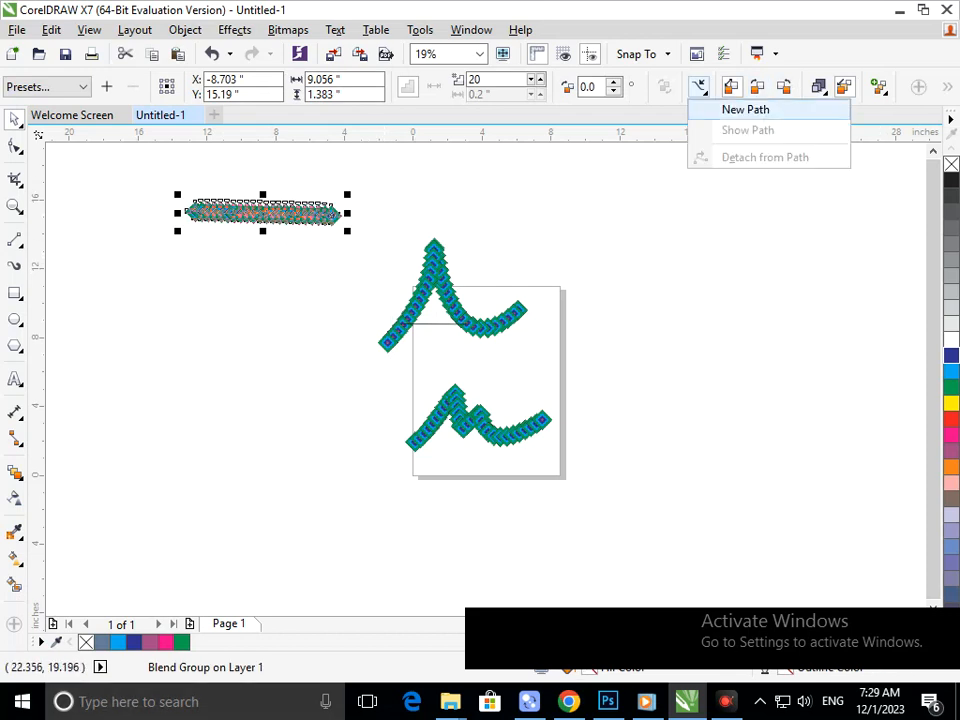
{"action": "left_click", "coordinate": [746, 109]}
{"action": "left_click", "coordinate": [438, 322]}
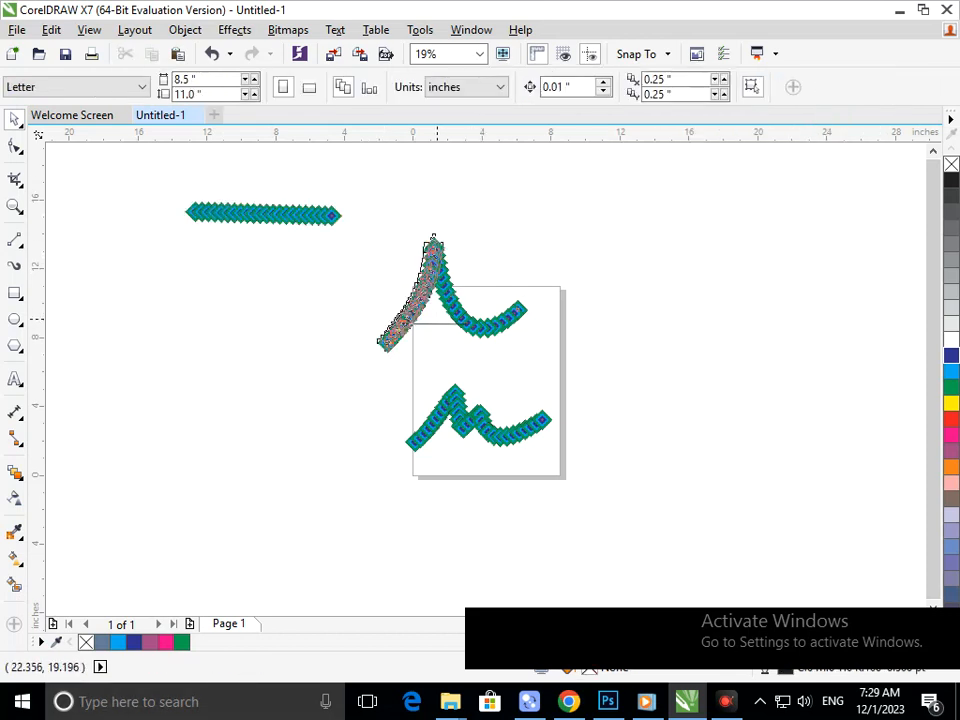
{"action": "key", "text": "ctrl+z"}
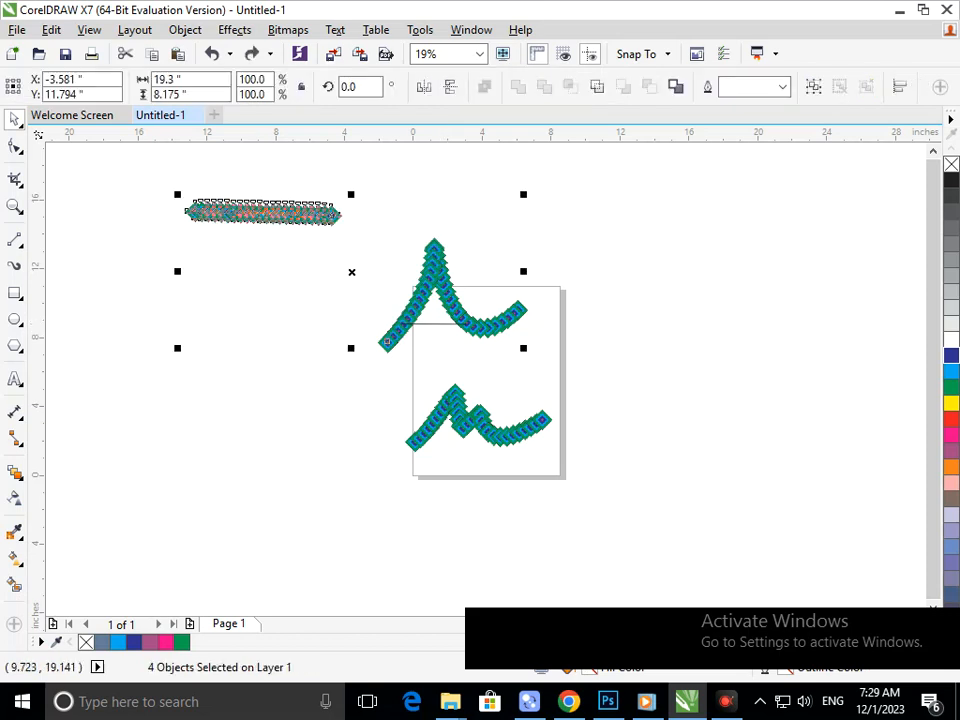
Step: Reselect the horizontal diamond blend, try again to fit it to the connecting line as its new path, and undo it
{"action": "left_click", "coordinate": [597, 199]}
{"action": "left_click", "coordinate": [320, 212]}
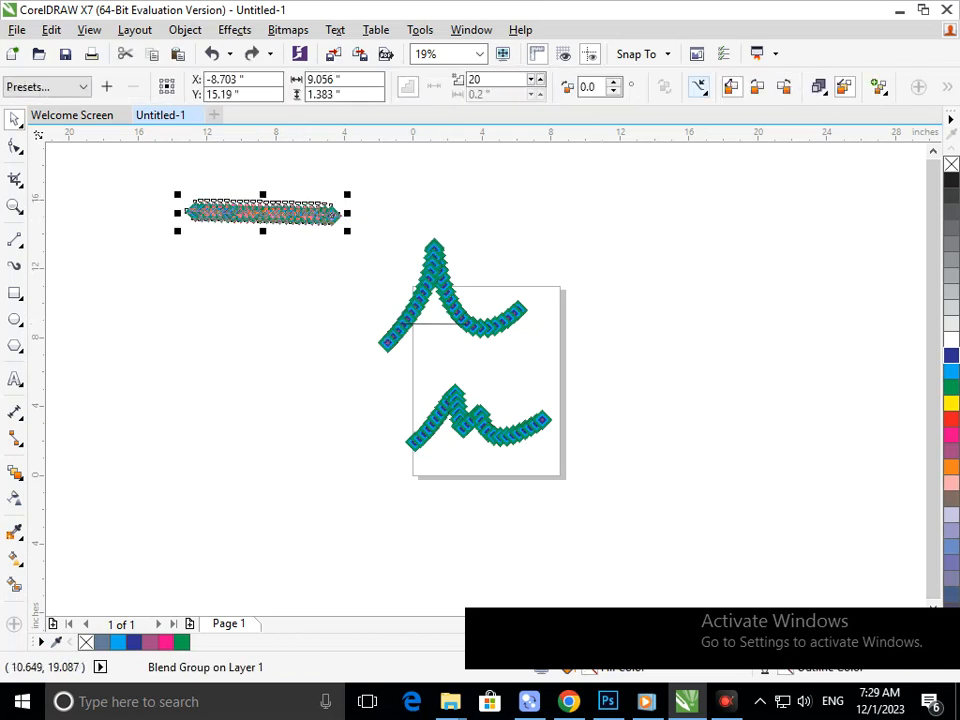
{"action": "left_click", "coordinate": [700, 88]}
{"action": "left_click", "coordinate": [746, 109]}
{"action": "scroll", "coordinate": [428, 322], "scroll_direction": "up", "scroll_amount": 5}
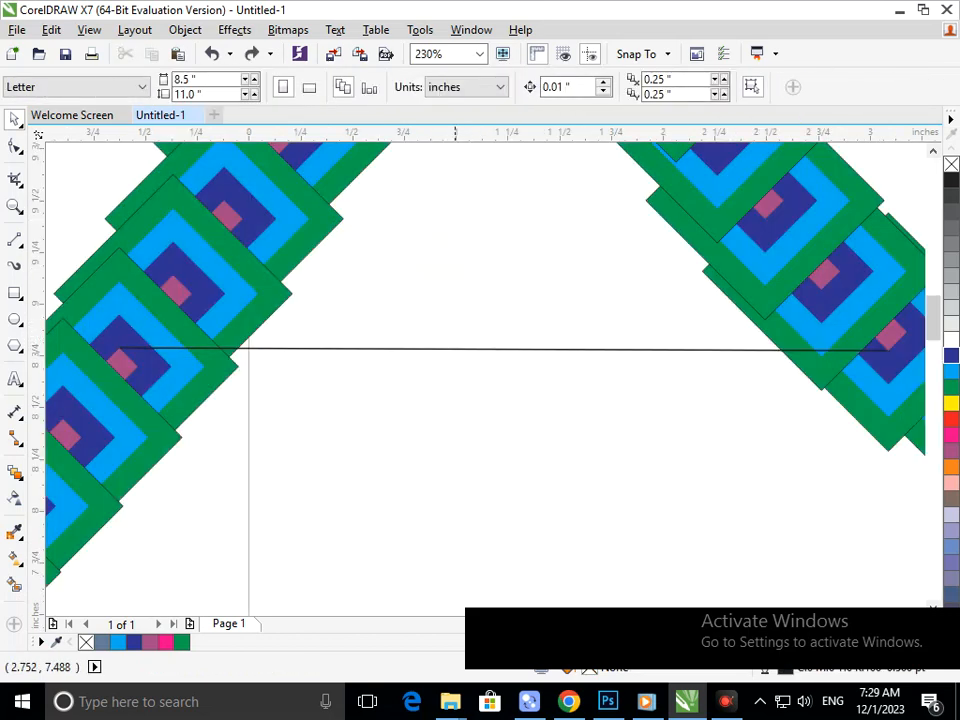
{"action": "scroll", "coordinate": [480, 348], "scroll_direction": "up", "scroll_amount": 7}
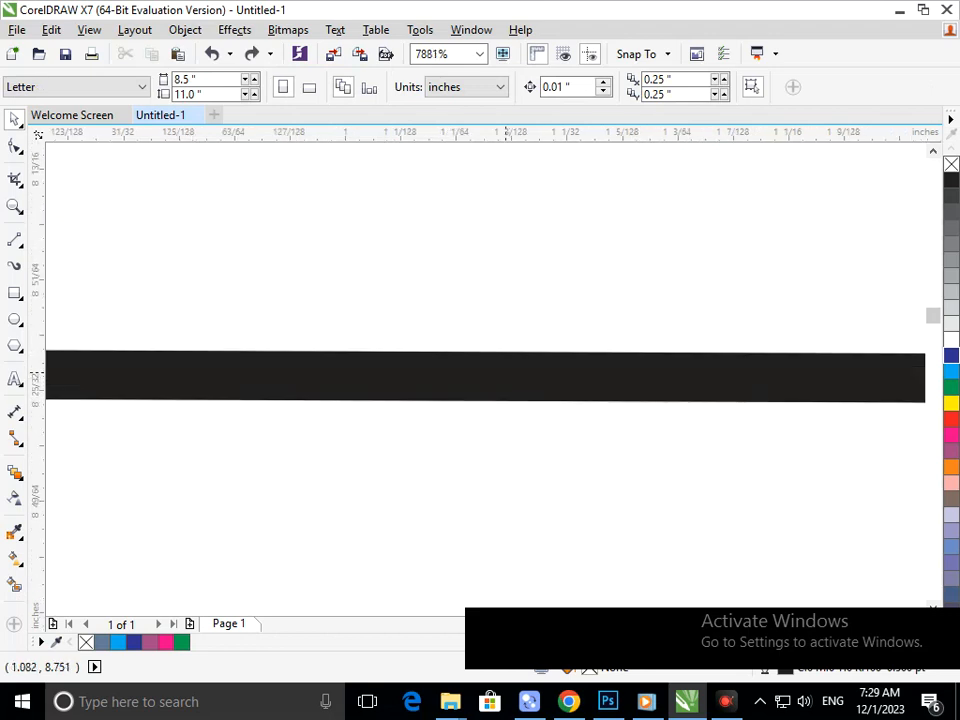
{"action": "left_click", "coordinate": [511, 376]}
{"action": "scroll", "coordinate": [511, 374], "scroll_direction": "down", "scroll_amount": 4}
{"action": "right_click", "coordinate": [582, 412]}
{"action": "left_click", "coordinate": [566, 357]}
{"action": "scroll", "coordinate": [546, 351], "scroll_direction": "down", "scroll_amount": 7}
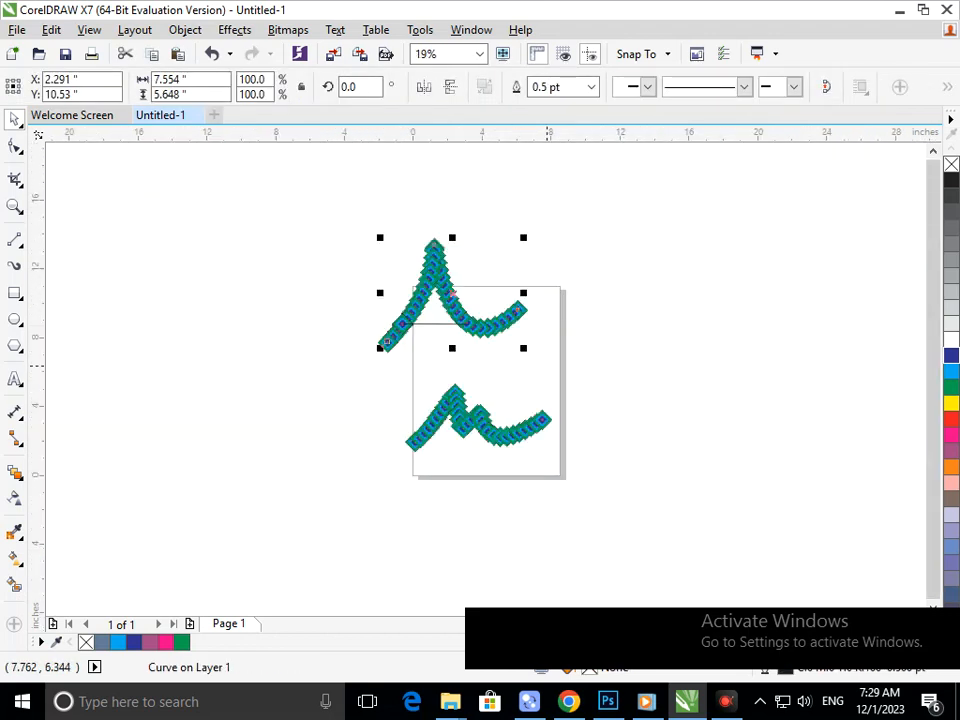
{"action": "left_click", "coordinate": [546, 368]}
{"action": "key", "text": "ctrl+z"}
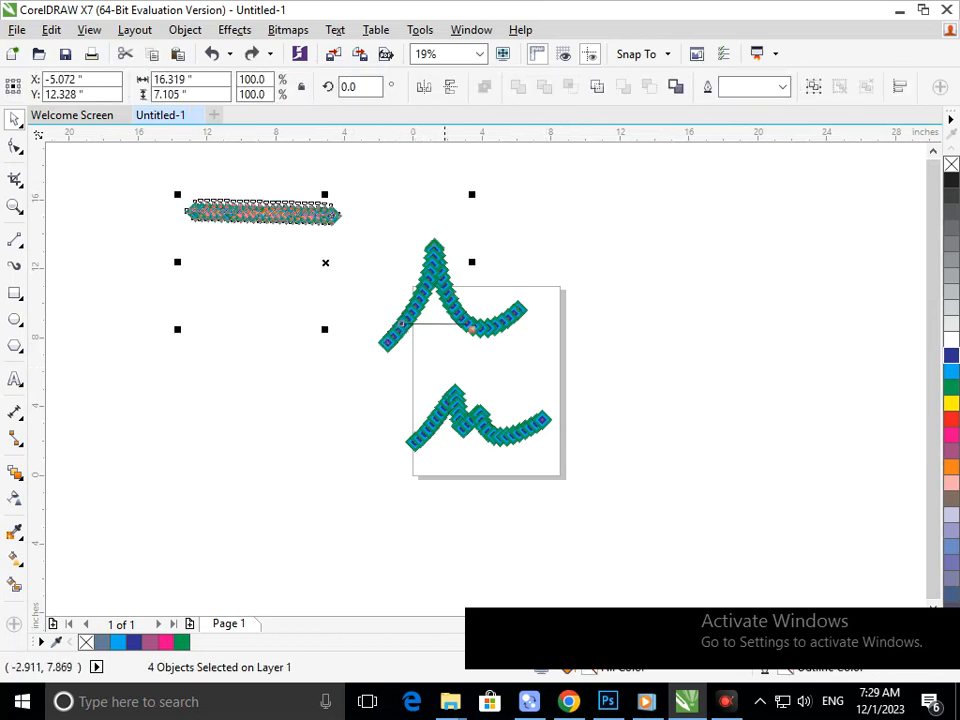
Step: Fit the separate horizontal diamond blend to the connecting line between the arms as its new path
{"action": "left_click", "coordinate": [626, 232]}
{"action": "left_click", "coordinate": [310, 217]}
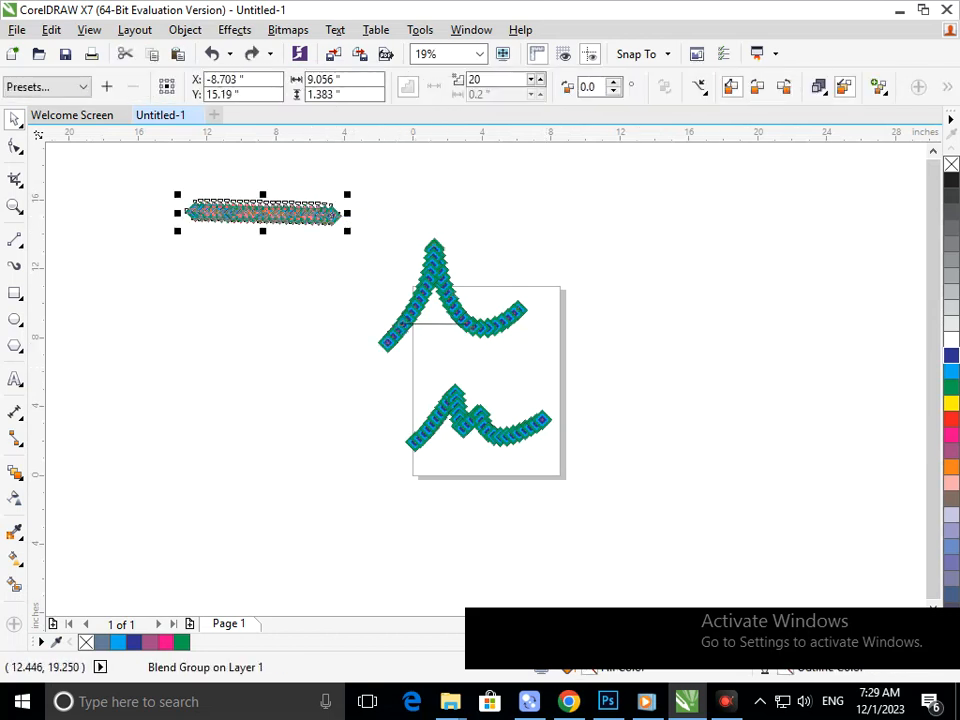
{"action": "left_click", "coordinate": [700, 88]}
{"action": "left_click", "coordinate": [743, 109]}
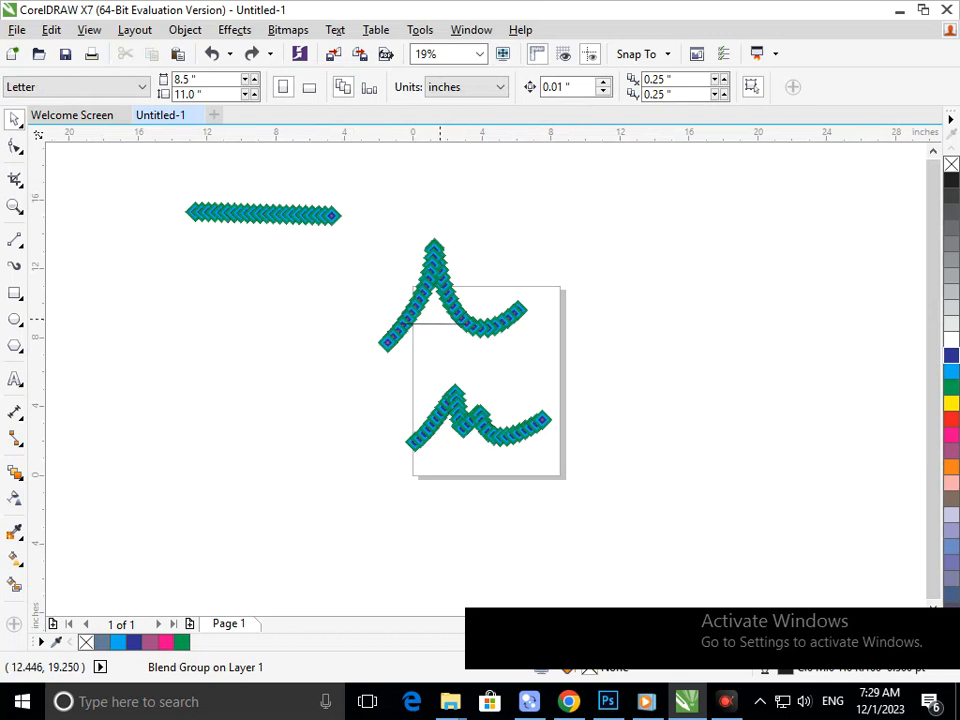
{"action": "left_click", "coordinate": [440, 323]}
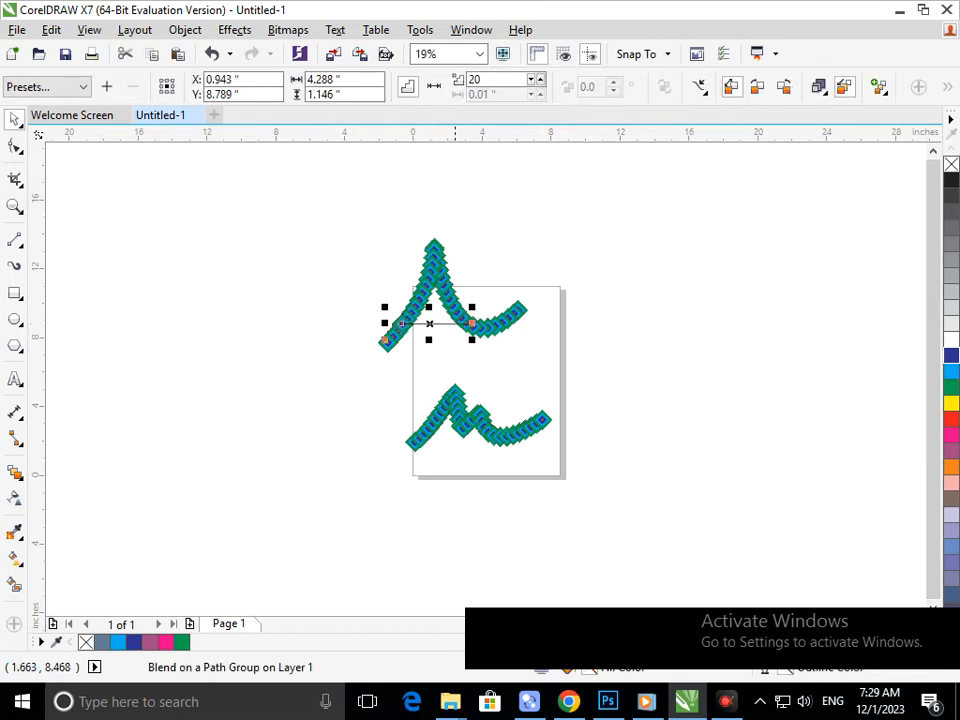
Step: Spread the fitted diamond blend along the full length of the connecting line
{"action": "scroll", "coordinate": [405, 298], "scroll_direction": "up", "scroll_amount": 4}
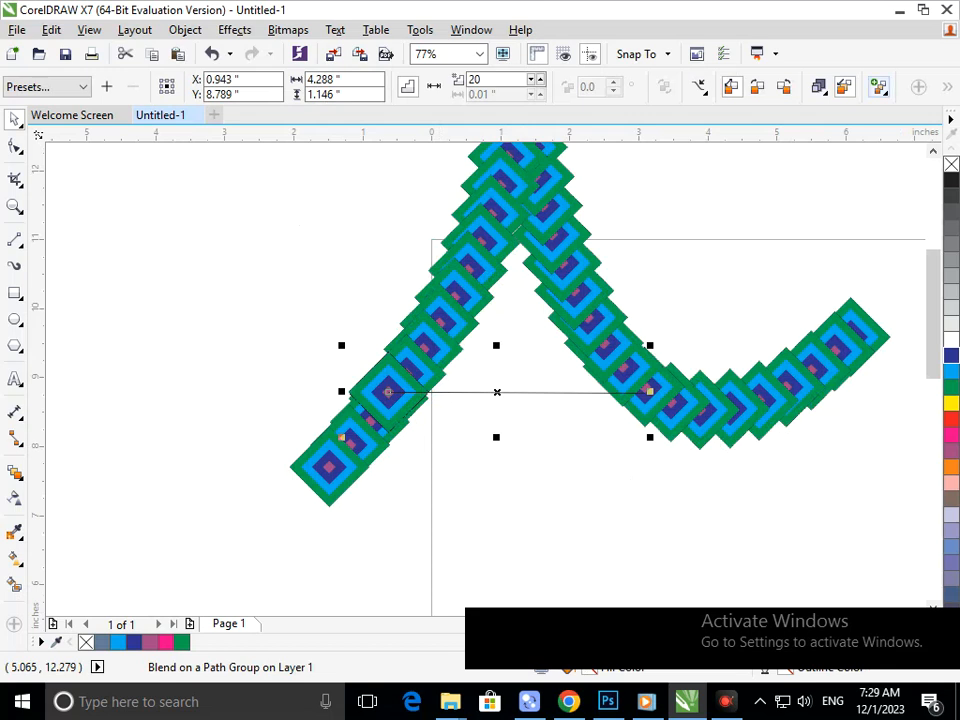
{"action": "left_click", "coordinate": [818, 87]}
{"action": "left_click", "coordinate": [857, 191]}
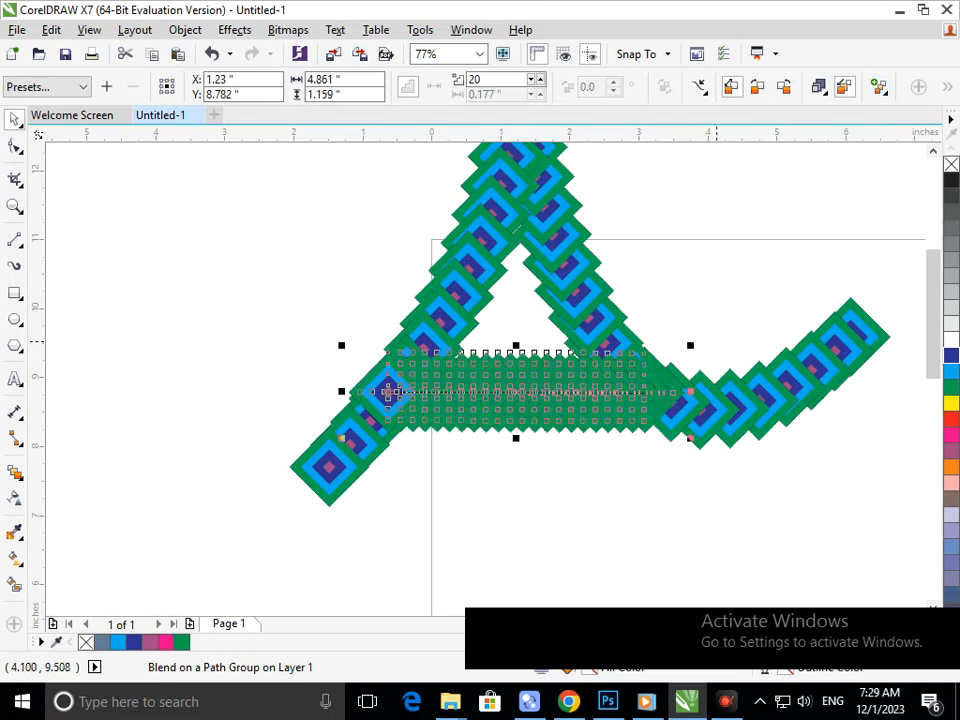
{"action": "scroll", "coordinate": [698, 400], "scroll_direction": "down", "scroll_amount": 4}
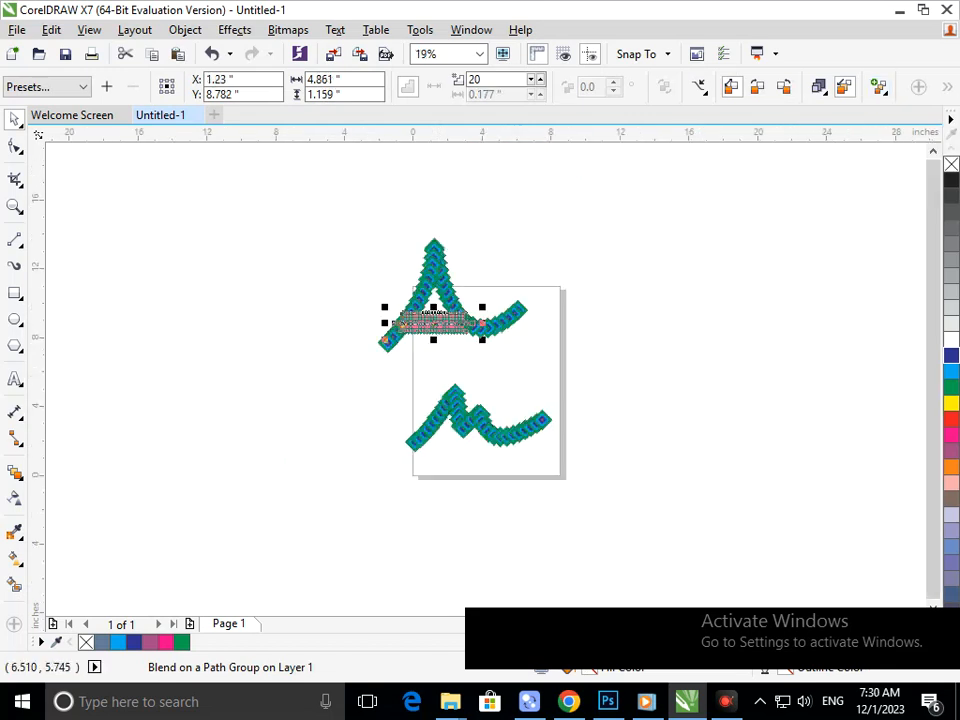
Step: Reduce the connecting-line diamond blend to 5 steps and deselect it
{"action": "left_click", "coordinate": [531, 80]}
{"action": "left_click", "coordinate": [531, 80]}
{"action": "left_click", "coordinate": [531, 80]}
{"action": "left_click", "coordinate": [531, 80]}
{"action": "left_click", "coordinate": [531, 80]}
{"action": "left_click", "coordinate": [531, 80]}
{"action": "left_click", "coordinate": [531, 80]}
{"action": "left_click", "coordinate": [531, 80]}
{"action": "left_click", "coordinate": [531, 80]}
{"action": "left_click", "coordinate": [531, 80]}
{"action": "left_click", "coordinate": [363, 478]}
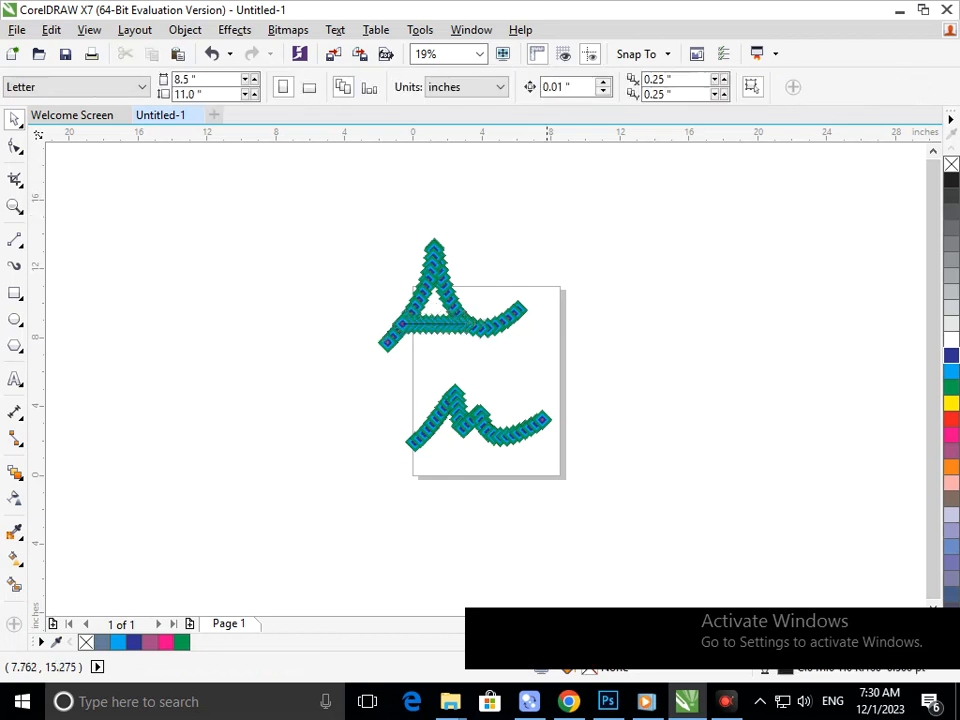
{"action": "left_click", "coordinate": [451, 330]}
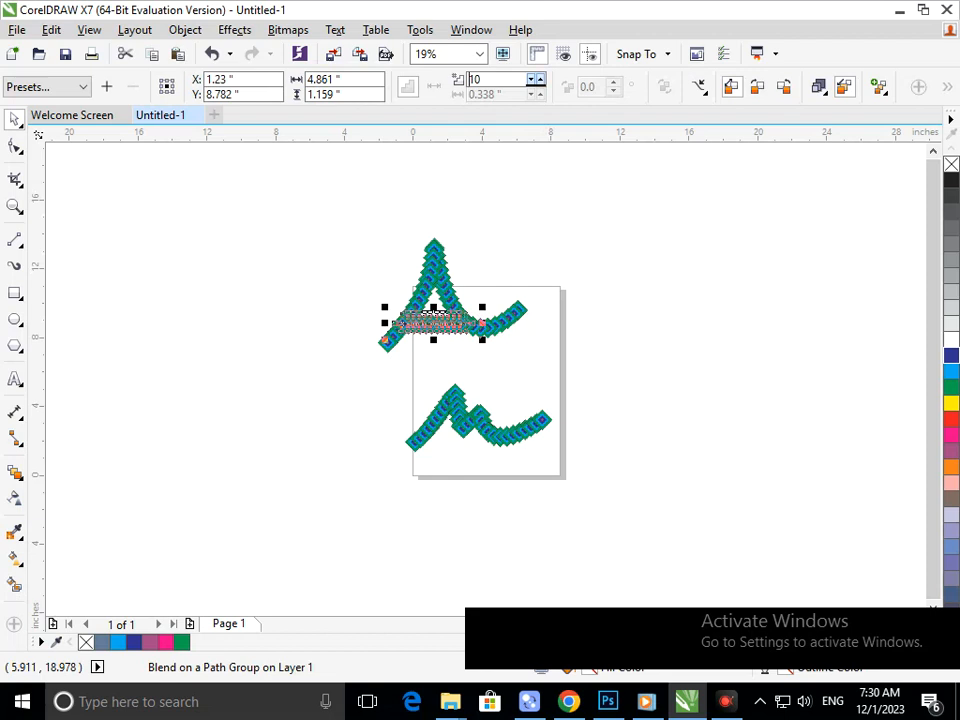
{"action": "left_click", "coordinate": [531, 80]}
{"action": "left_click", "coordinate": [531, 80]}
{"action": "left_click", "coordinate": [531, 80]}
{"action": "left_click", "coordinate": [531, 80]}
{"action": "left_click", "coordinate": [531, 80]}
{"action": "left_click", "coordinate": [526, 241]}
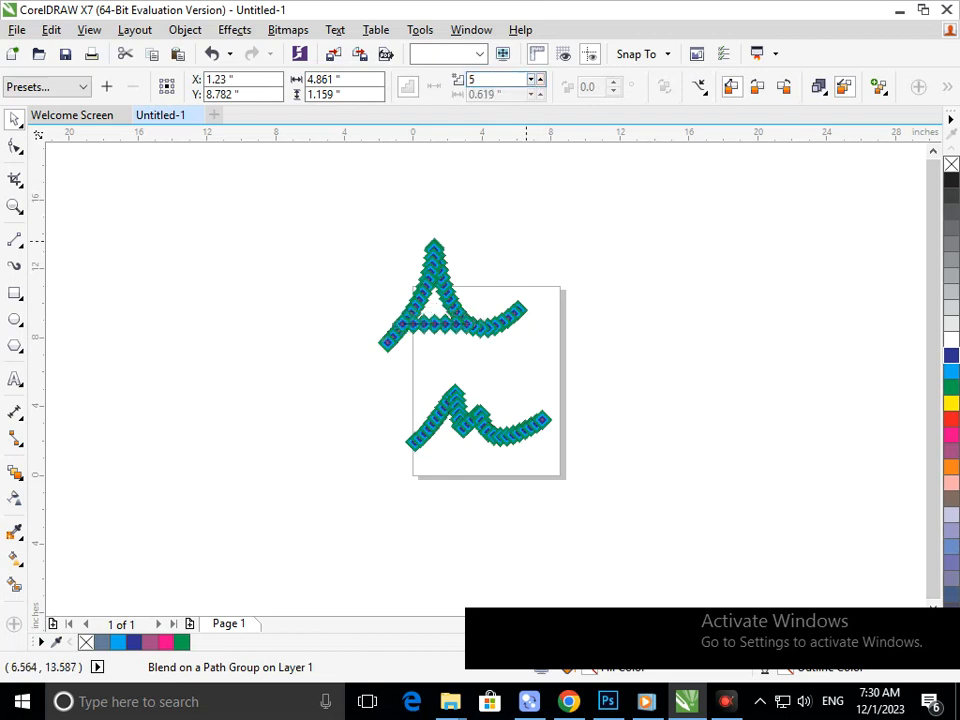
Step: Move the lower diamond band up until it sits closely beneath the upper band
{"action": "left_click_drag", "start_coordinate": [560, 533], "coordinate": [363, 381]}
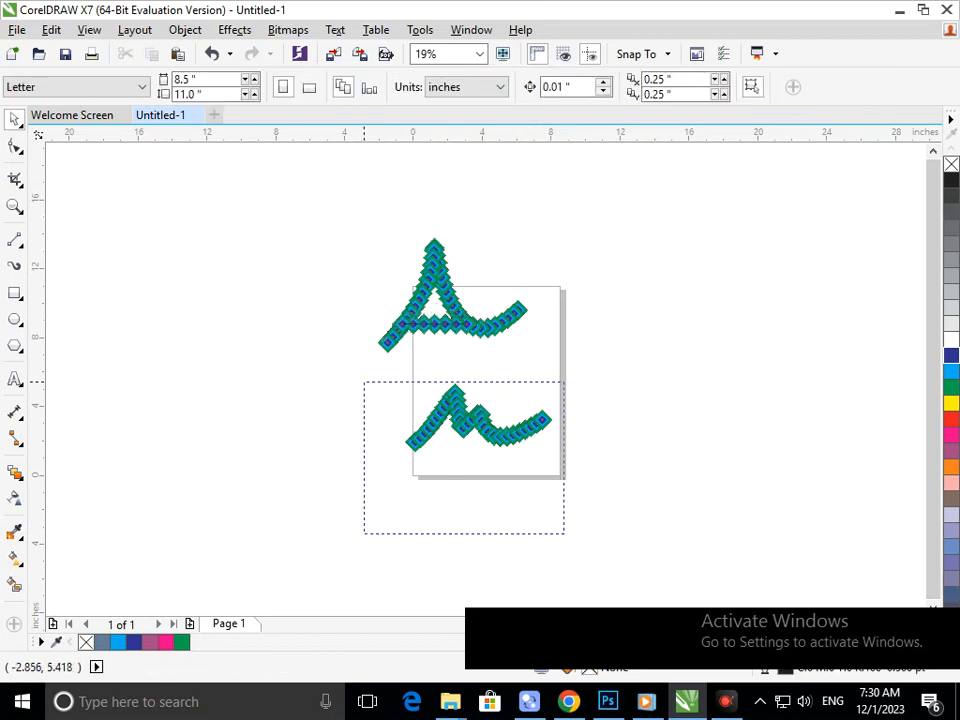
{"action": "left_click_drag", "start_coordinate": [451, 430], "coordinate": [452, 388]}
{"action": "left_click", "coordinate": [441, 454]}
{"action": "left_click_drag", "start_coordinate": [331, 211], "coordinate": [613, 474]}
Step: Select the lower diamond band and reduce its blend to 23 steps
{"action": "left_click_drag", "start_coordinate": [600, 528], "coordinate": [251, 367]}
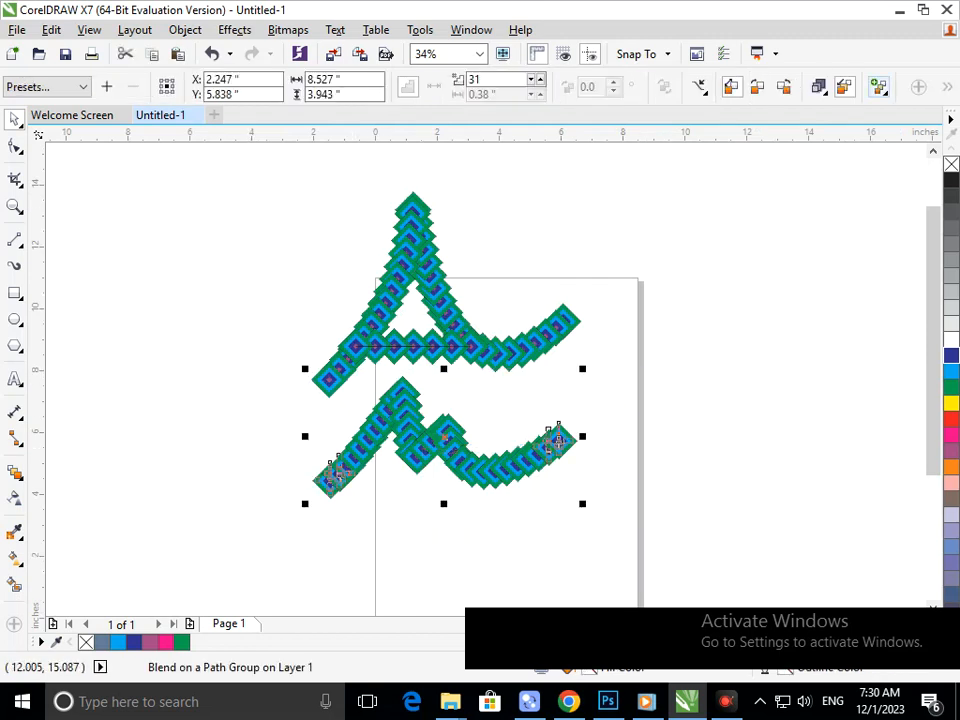
{"action": "left_click", "coordinate": [531, 79]}
{"action": "left_click", "coordinate": [531, 79]}
{"action": "left_click", "coordinate": [531, 79]}
{"action": "left_click", "coordinate": [531, 79]}
{"action": "left_click", "coordinate": [531, 79]}
{"action": "left_click", "coordinate": [531, 79]}
{"action": "left_click", "coordinate": [531, 79]}
{"action": "left_click", "coordinate": [531, 79]}
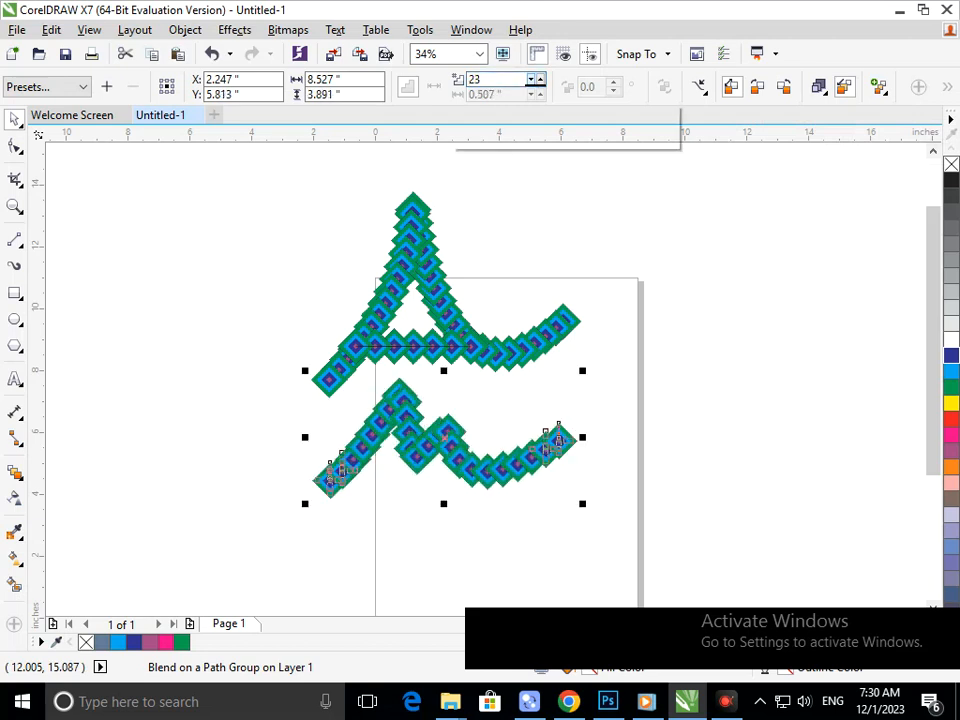
Step: Increase the lower diamond band's blend to 35 steps and deselect it
{"action": "left_click", "coordinate": [541, 79]}
{"action": "left_click", "coordinate": [541, 79]}
{"action": "left_click", "coordinate": [541, 79]}
{"action": "left_click", "coordinate": [541, 79]}
{"action": "left_click", "coordinate": [541, 79]}
{"action": "left_click", "coordinate": [541, 79]}
{"action": "left_click", "coordinate": [541, 79]}
{"action": "left_click", "coordinate": [541, 79]}
{"action": "left_click", "coordinate": [541, 79]}
{"action": "left_click", "coordinate": [541, 79]}
{"action": "left_click", "coordinate": [541, 79]}
{"action": "left_click", "coordinate": [541, 79]}
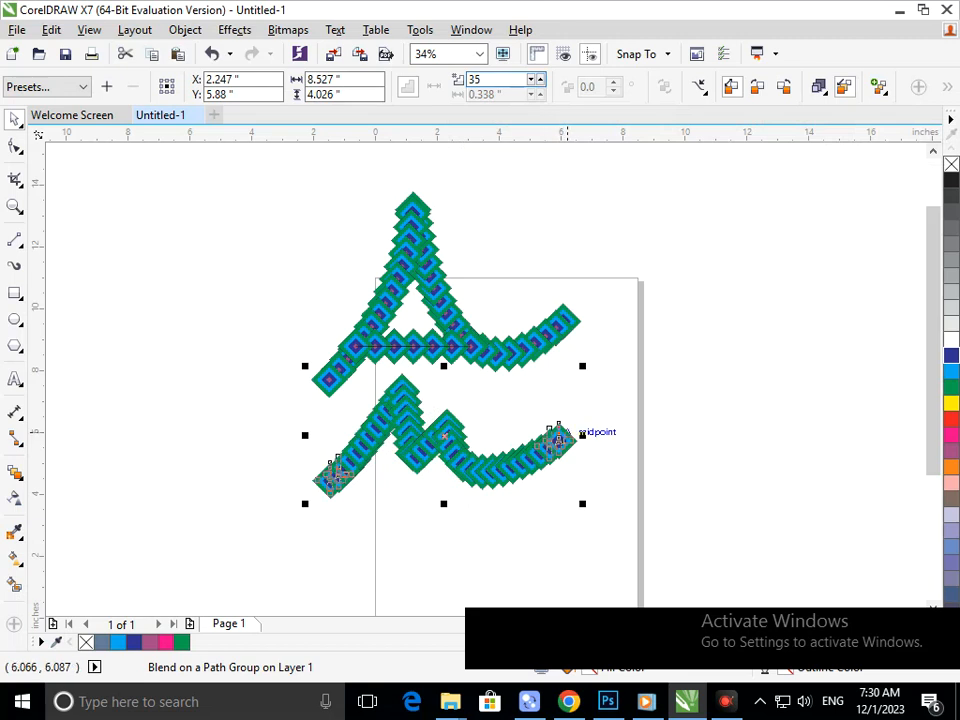
{"action": "left_click", "coordinate": [573, 418]}
Step: Select both diamond bands with the connecting line, move them well off the page to the upper left and group them
{"action": "scroll", "coordinate": [573, 446], "scroll_direction": "down", "scroll_amount": 2}
{"action": "left_click_drag", "start_coordinate": [341, 208], "coordinate": [593, 483]}
{"action": "left_click_drag", "start_coordinate": [476, 391], "coordinate": [302, 351]}
{"action": "scroll", "coordinate": [450, 284], "scroll_direction": "down", "scroll_amount": 1}
{"action": "left_click_drag", "start_coordinate": [400, 330], "coordinate": [189, 257]}
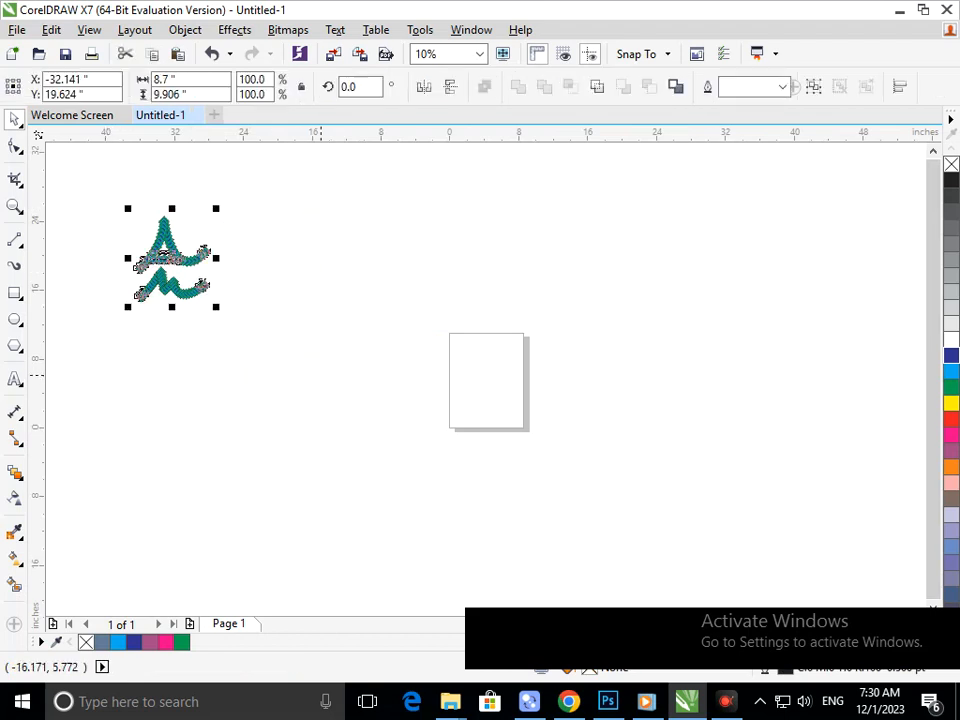
{"action": "key", "text": "ctrl+g"}
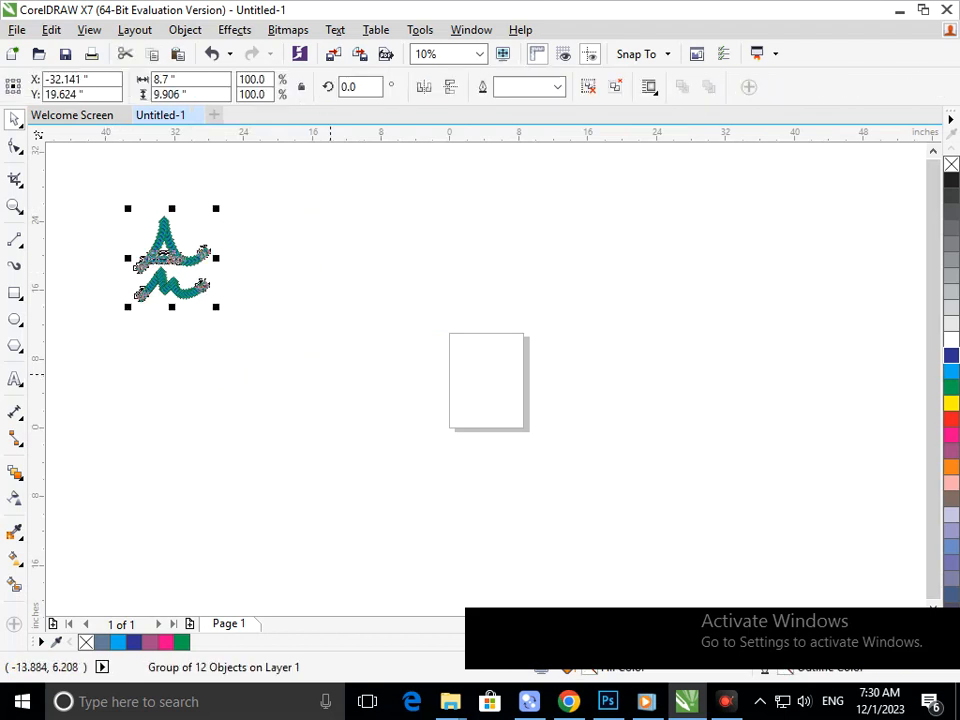
Step: Draw a circle about 40.4 in in diameter around the page
{"action": "left_click", "coordinate": [266, 450]}
{"action": "key", "text": "F7"}
{"action": "left_click_drag", "start_coordinate": [270, 196], "coordinate": [631, 557]}
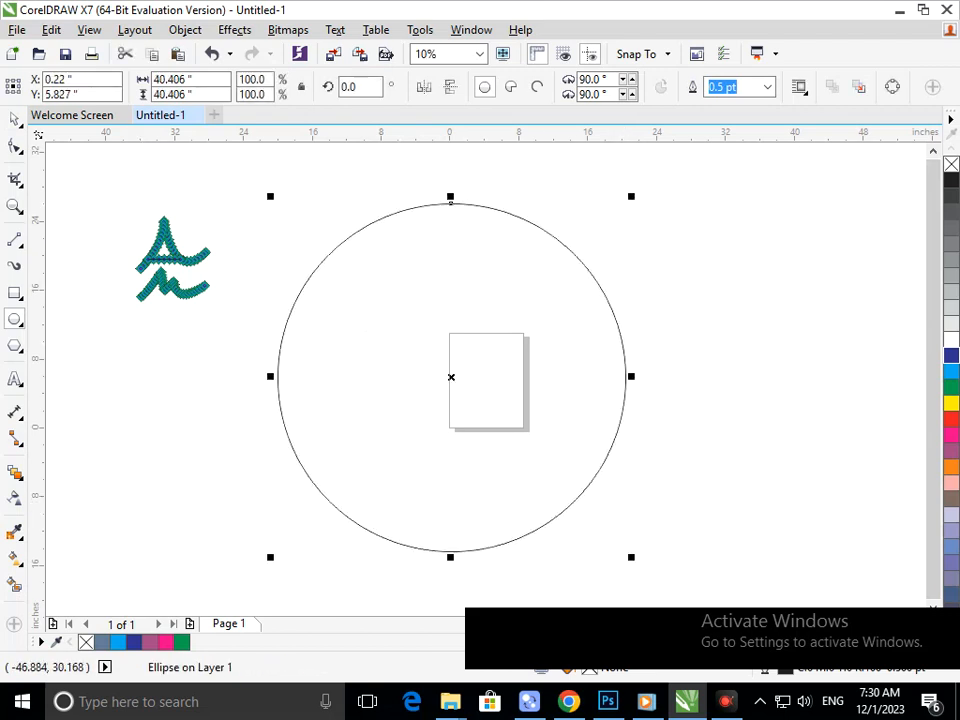
Step: Move the grouped diamond design into the circle, scale it to about 307% and centre it there
{"action": "left_click_drag", "start_coordinate": [86, 195], "coordinate": [241, 324]}
{"action": "left_click_drag", "start_coordinate": [176, 294], "coordinate": [532, 442]}
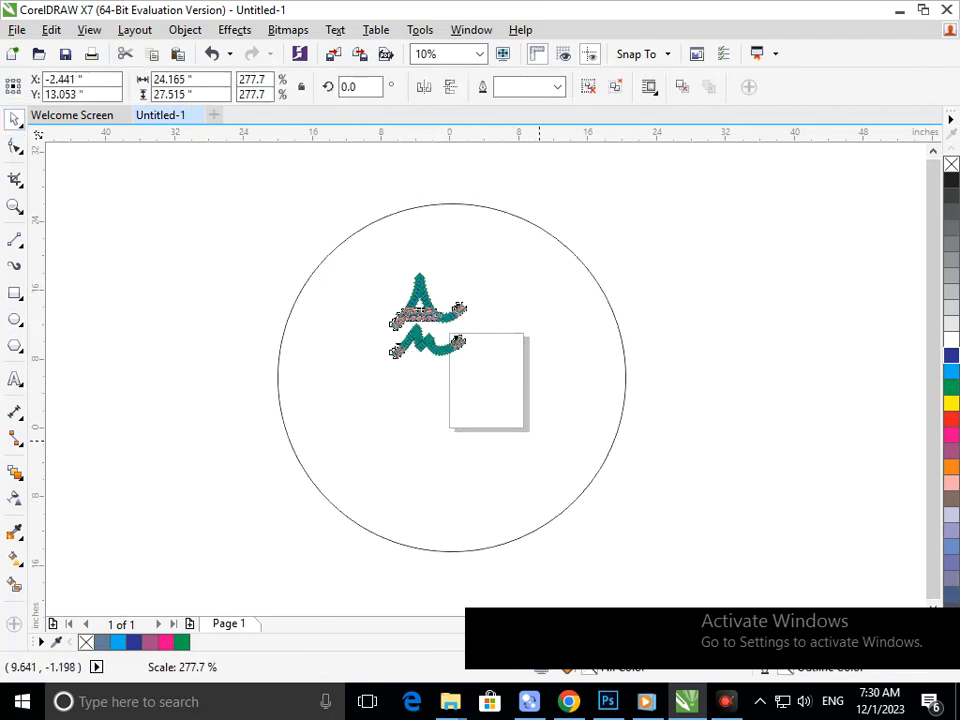
{"action": "left_click_drag", "start_coordinate": [463, 381], "coordinate": [511, 469]}
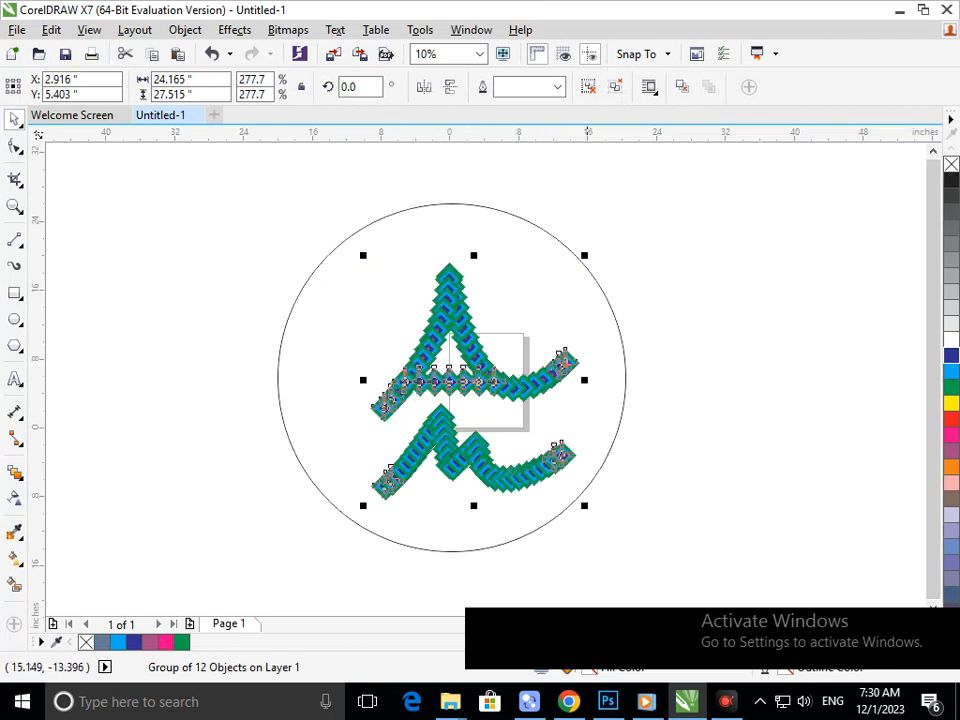
{"action": "left_click_drag", "start_coordinate": [584, 505], "coordinate": [625, 551]}
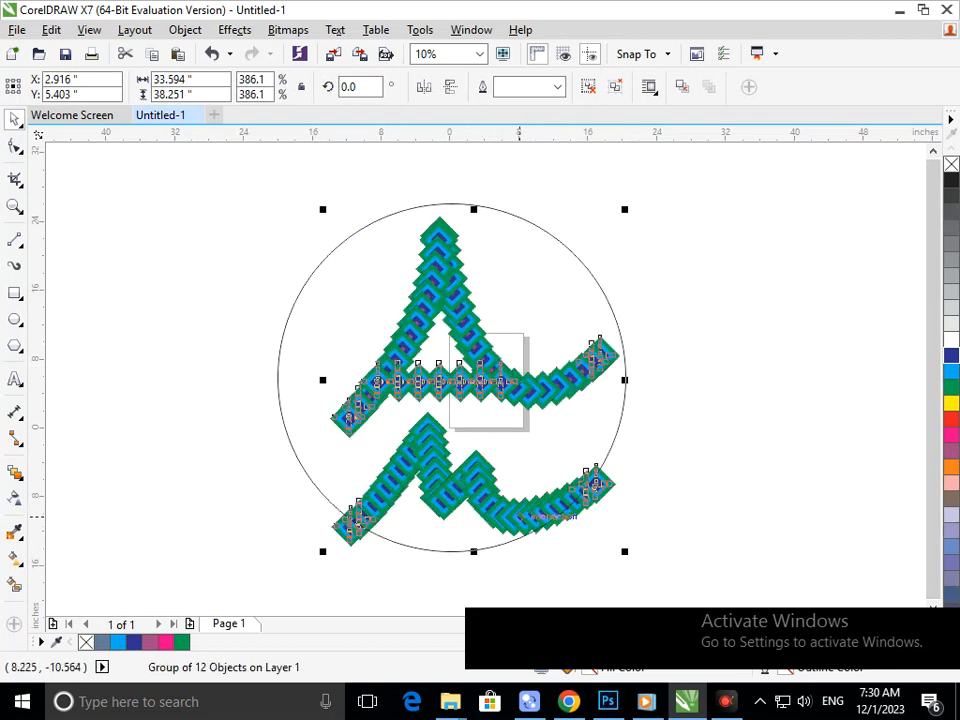
{"action": "left_click_drag", "start_coordinate": [323, 550], "coordinate": [360, 522]}
{"action": "left_click_drag", "start_coordinate": [454, 453], "coordinate": [471, 467]}
{"action": "left_click", "coordinate": [714, 452]}
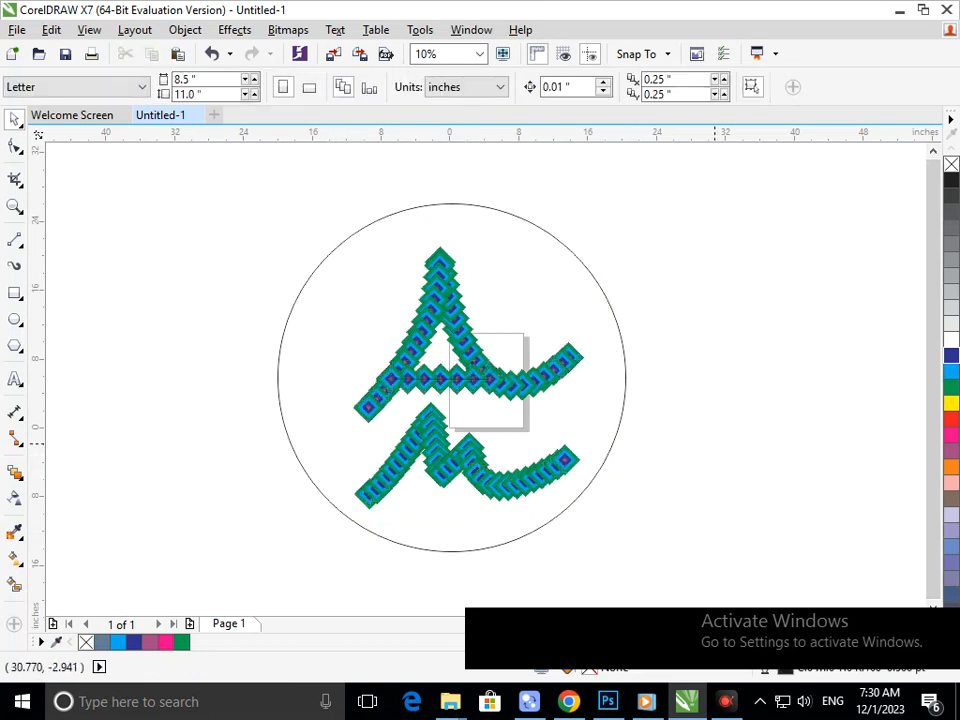
Step: Ungroup all objects of the enlarged diamond design inside the circle and deselect them
{"action": "left_click", "coordinate": [557, 514]}
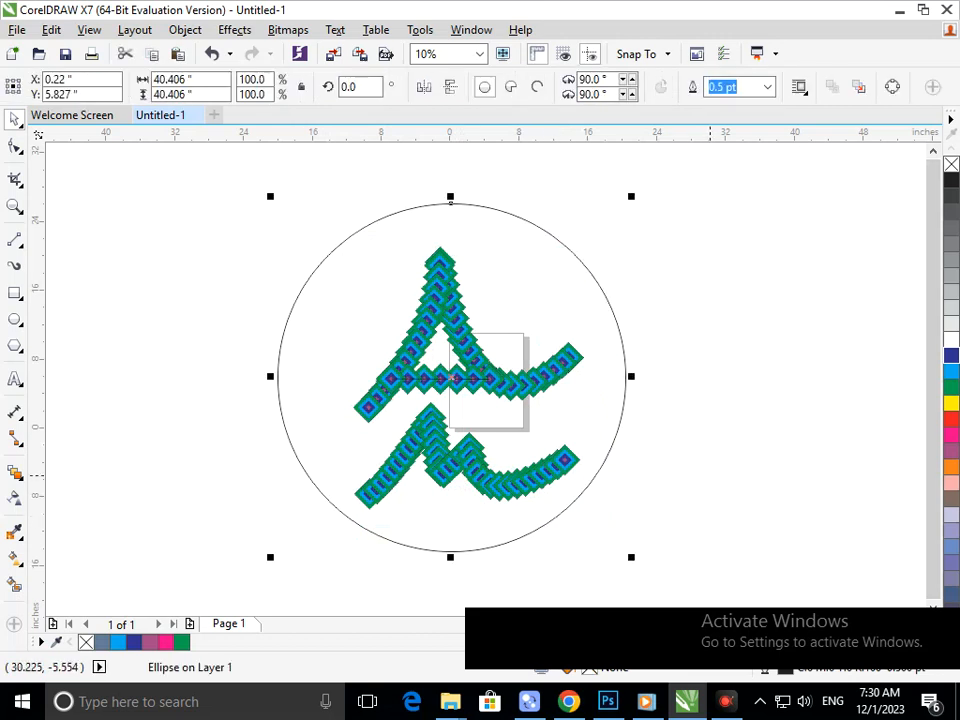
{"action": "left_click", "coordinate": [710, 476]}
{"action": "left_click_drag", "start_coordinate": [368, 410], "coordinate": [219, 270]}
{"action": "key", "text": "ctrl+z"}
{"action": "left_click", "coordinate": [615, 87]}
{"action": "left_click", "coordinate": [759, 307]}
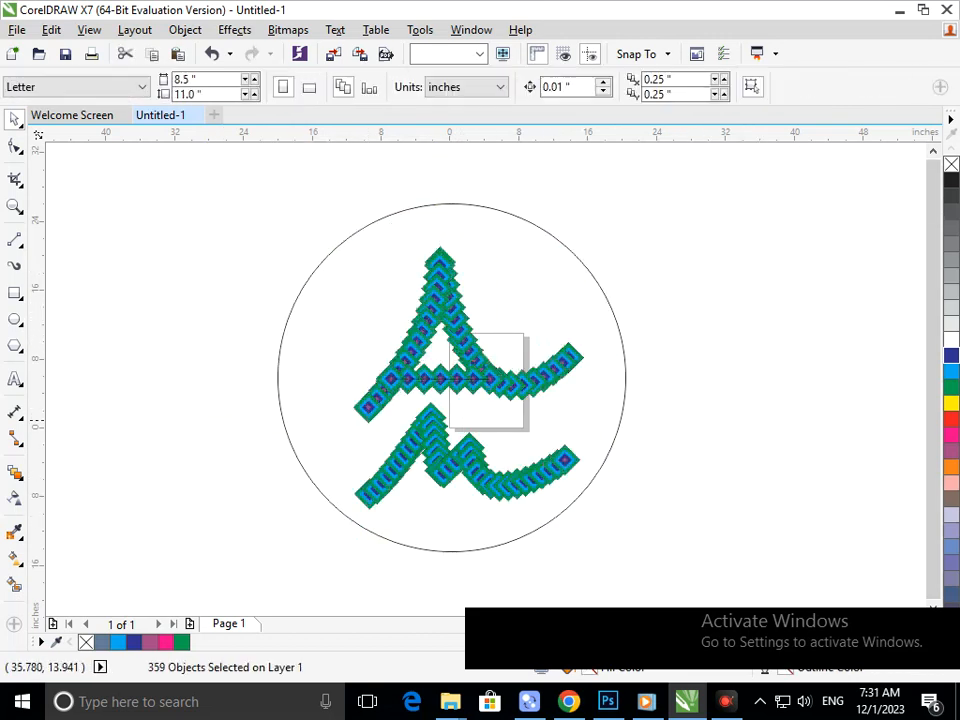
Step: Try to place the upper band's lower-left end diamond above the circle, and undo it
{"action": "left_click_drag", "start_coordinate": [361, 409], "coordinate": [441, 180]}
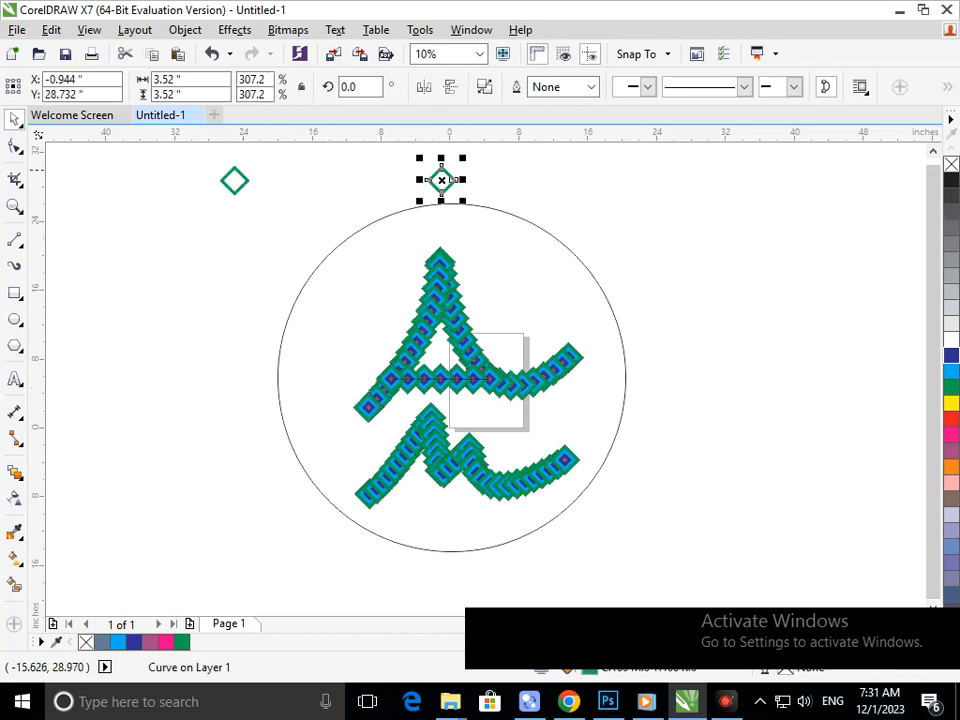
{"action": "key", "text": "Escape"}
{"action": "key", "text": "ctrl+z"}
{"action": "key", "text": "ctrl+z"}
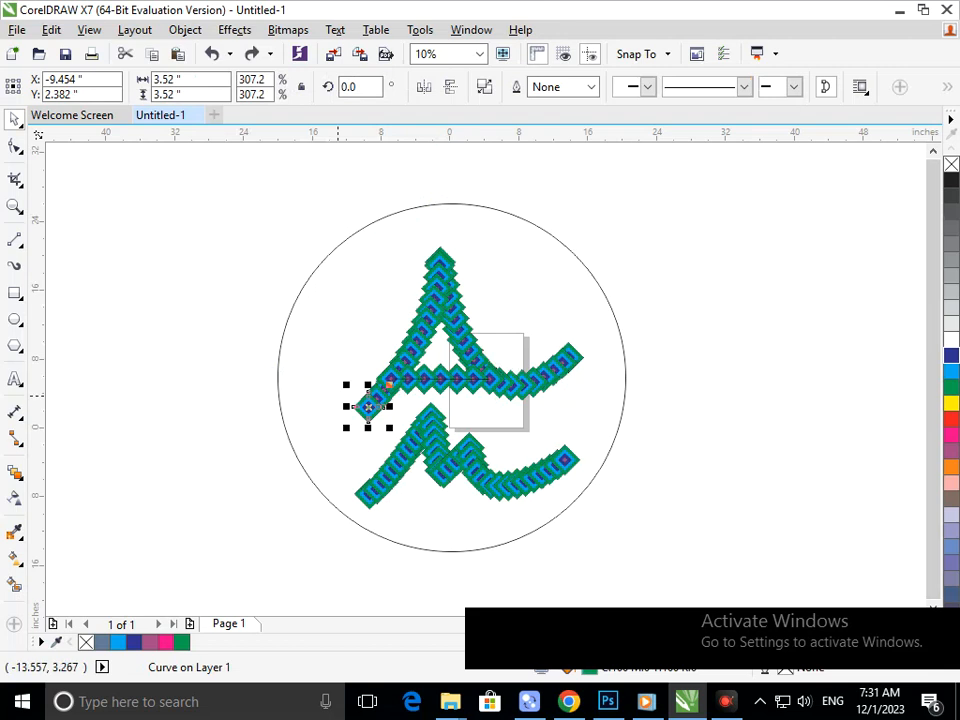
Step: Place a copy of the upper band's lower-left end diamond above the circle and delete the stray small squares beside it
{"action": "left_click_drag", "start_coordinate": [237, 382], "coordinate": [394, 198]}
{"action": "key", "text": "Escape"}
{"action": "left_click", "coordinate": [349, 162]}
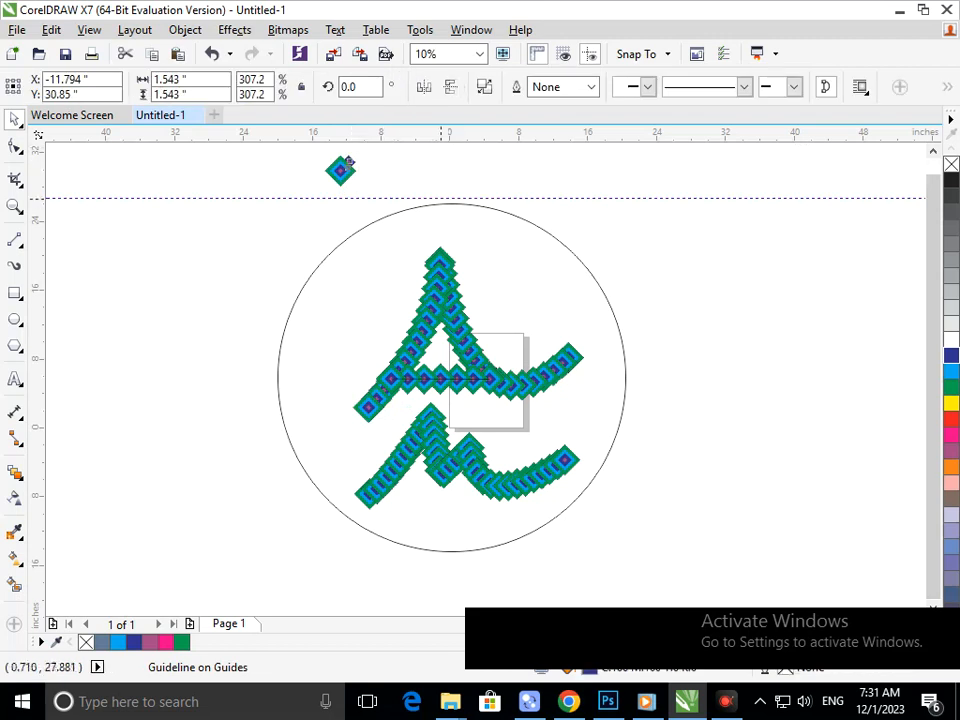
{"action": "key", "text": "Delete"}
{"action": "left_click", "coordinate": [350, 162]}
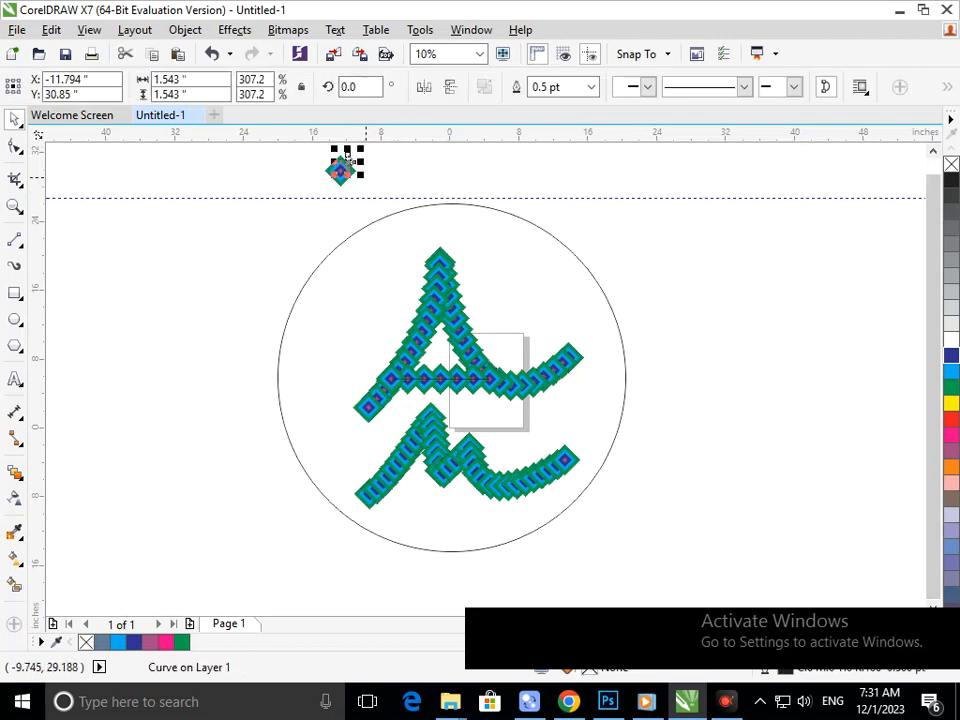
{"action": "key", "text": "Delete"}
{"action": "scroll", "coordinate": [344, 151], "scroll_direction": "up", "scroll_amount": 5}
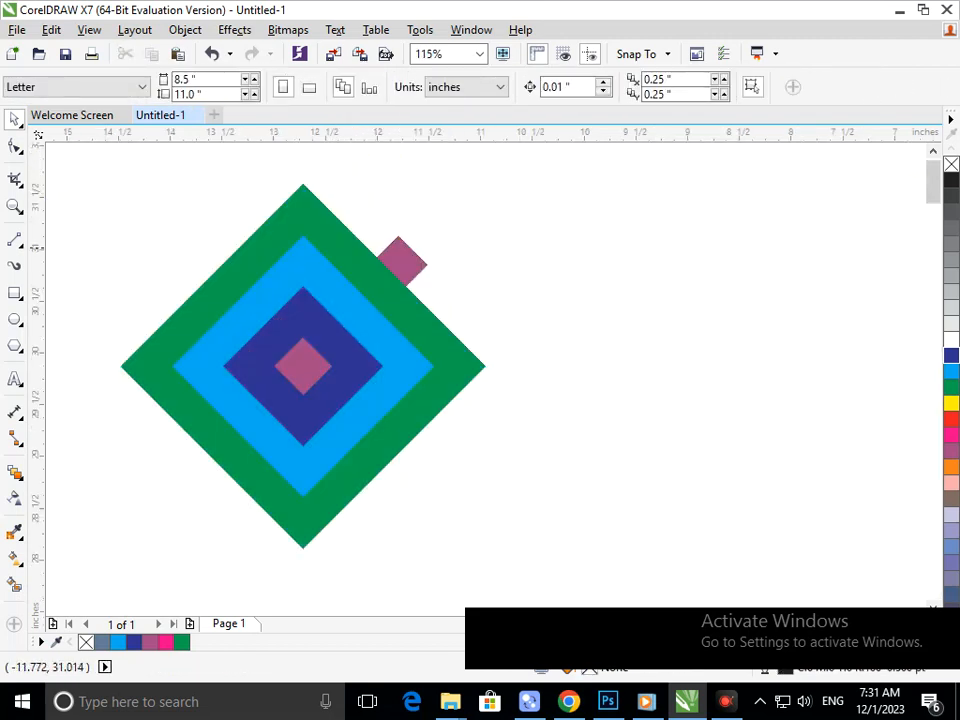
{"action": "left_click", "coordinate": [398, 262]}
{"action": "key", "text": "Delete"}
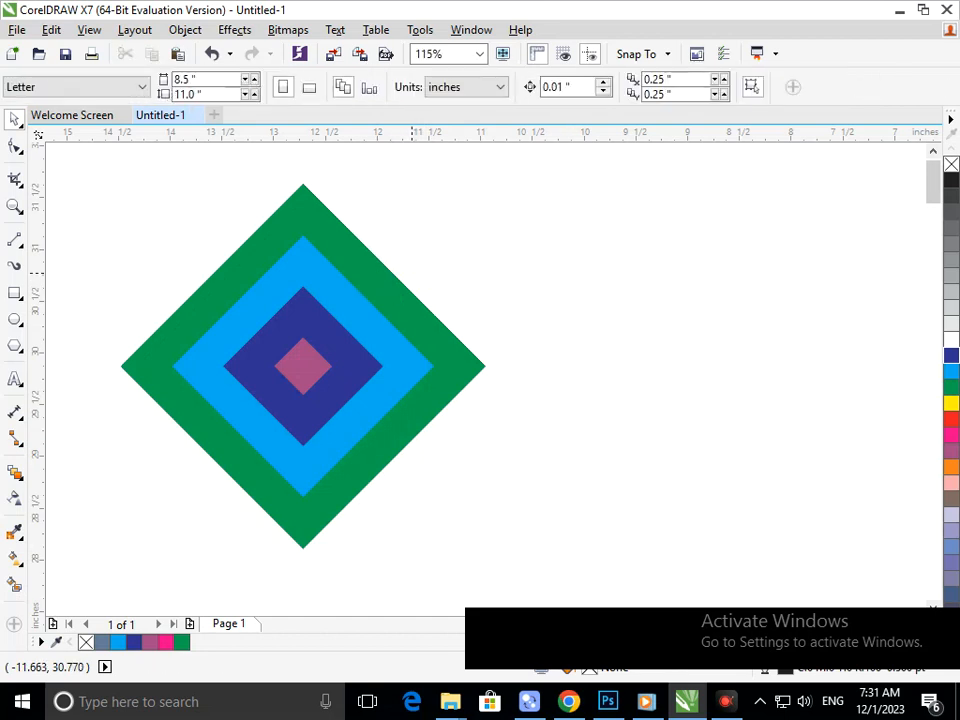
Step: Delete the horizontal guideline running just above the circle
{"action": "scroll", "coordinate": [364, 478], "scroll_direction": "down", "scroll_amount": 5}
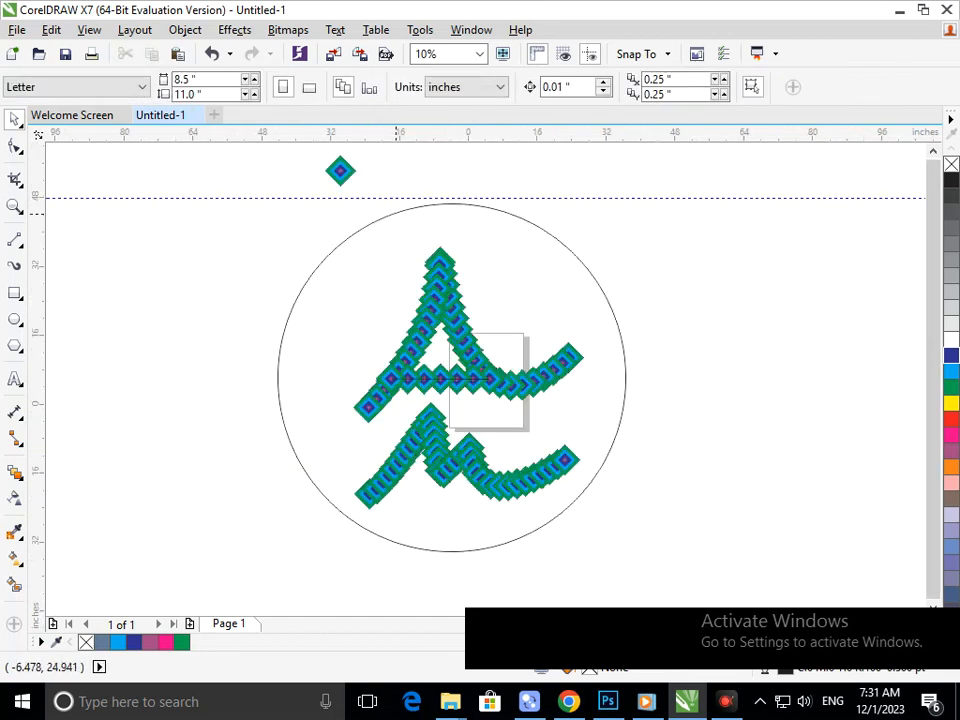
{"action": "scroll", "coordinate": [392, 218], "scroll_direction": "down", "scroll_amount": 1}
{"action": "scroll", "coordinate": [374, 295], "scroll_direction": "up", "scroll_amount": 1}
{"action": "left_click", "coordinate": [479, 370]}
{"action": "key", "text": "Delete"}
{"action": "scroll", "coordinate": [604, 436], "scroll_direction": "down", "scroll_amount": 1}
{"action": "scroll", "coordinate": [362, 478], "scroll_direction": "down", "scroll_amount": 1}
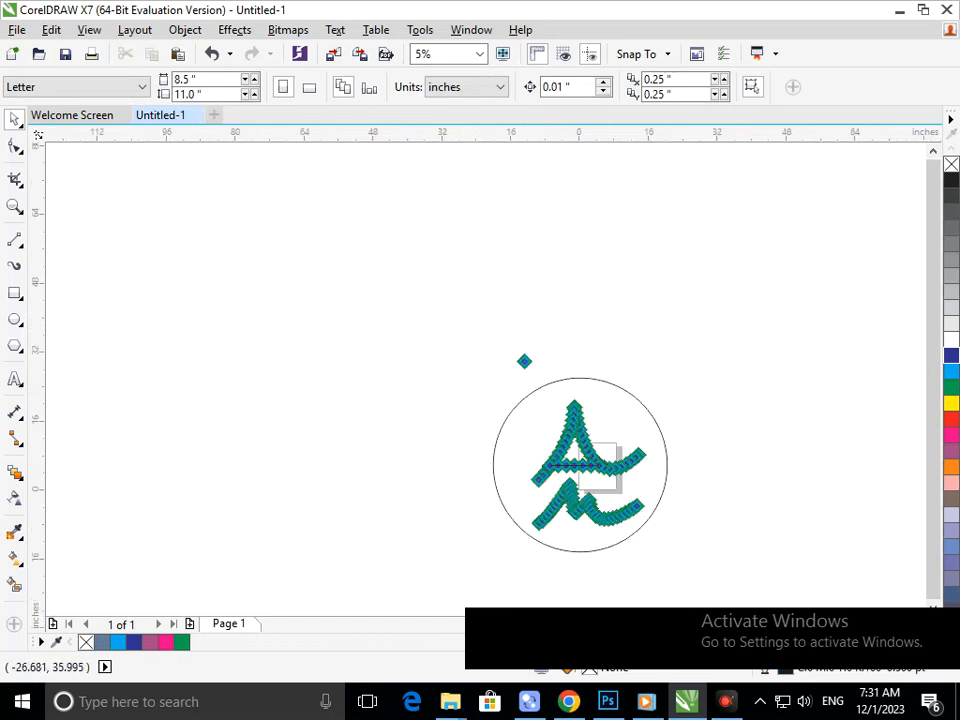
Step: Duplicate the separate diamond above the circle, placing the copy level with it farther to the right
{"action": "scroll", "coordinate": [362, 478], "scroll_direction": "up", "scroll_amount": 2}
{"action": "left_click", "coordinate": [402, 375]}
{"action": "left_click_drag", "start_coordinate": [408, 380], "coordinate": [740, 380]}
{"action": "right_click", "coordinate": [740, 380]}
Step: Select the two separate diamonds above the circle, blend them with 20 steps and deselect the result
{"action": "left_click_drag", "start_coordinate": [310, 296], "coordinate": [775, 415]}
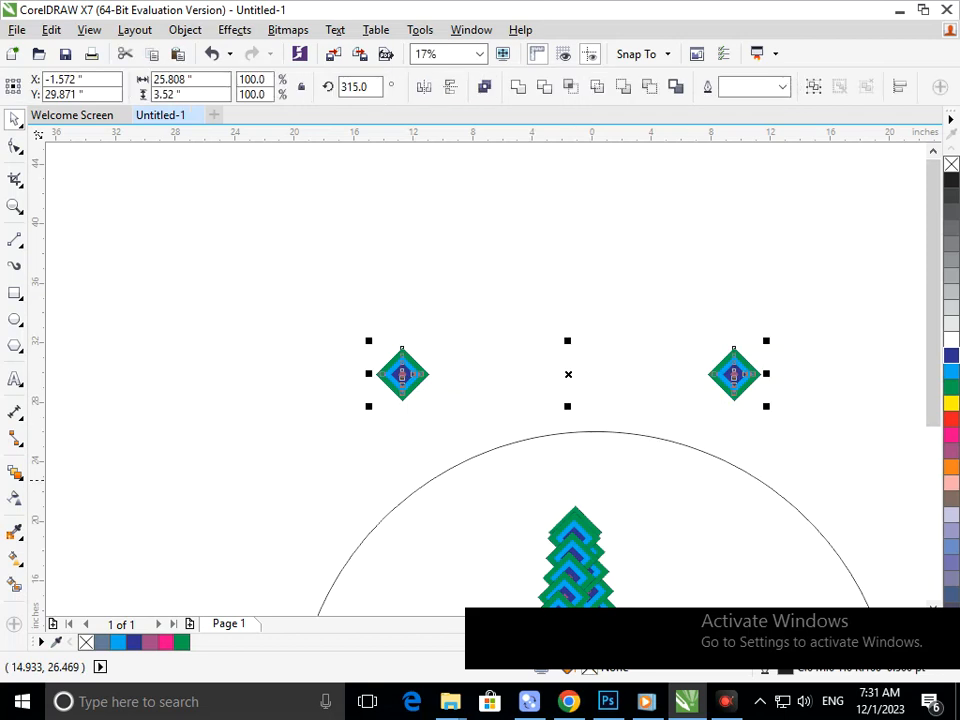
{"action": "left_click", "coordinate": [15, 472]}
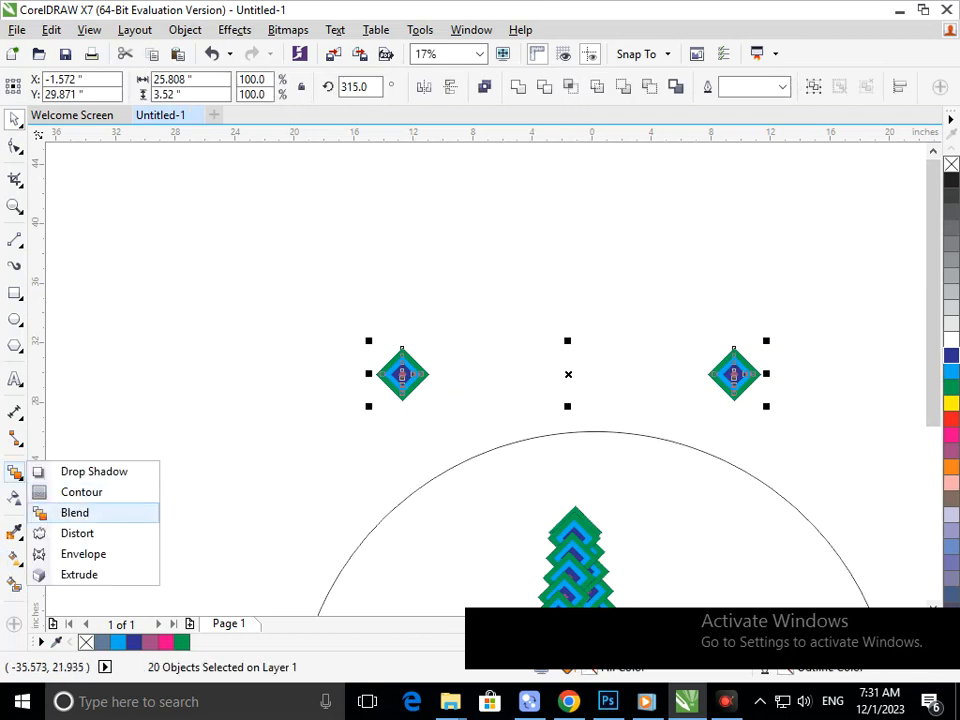
{"action": "left_click", "coordinate": [72, 512]}
{"action": "left_click_drag", "start_coordinate": [405, 373], "coordinate": [734, 375]}
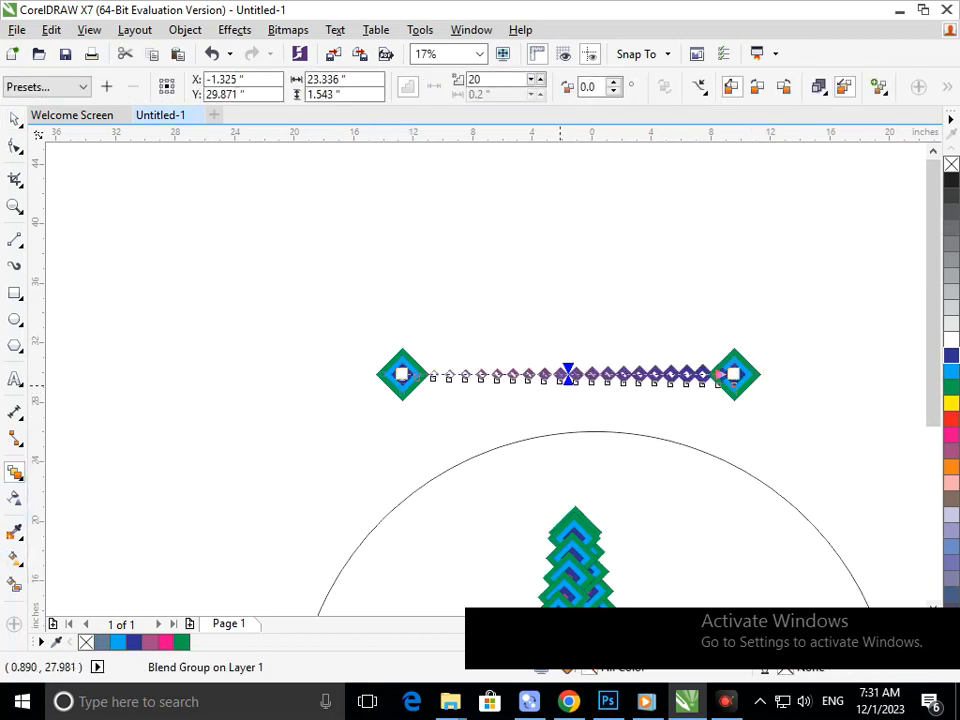
{"action": "scroll", "coordinate": [600, 395], "scroll_direction": "down", "scroll_amount": 3}
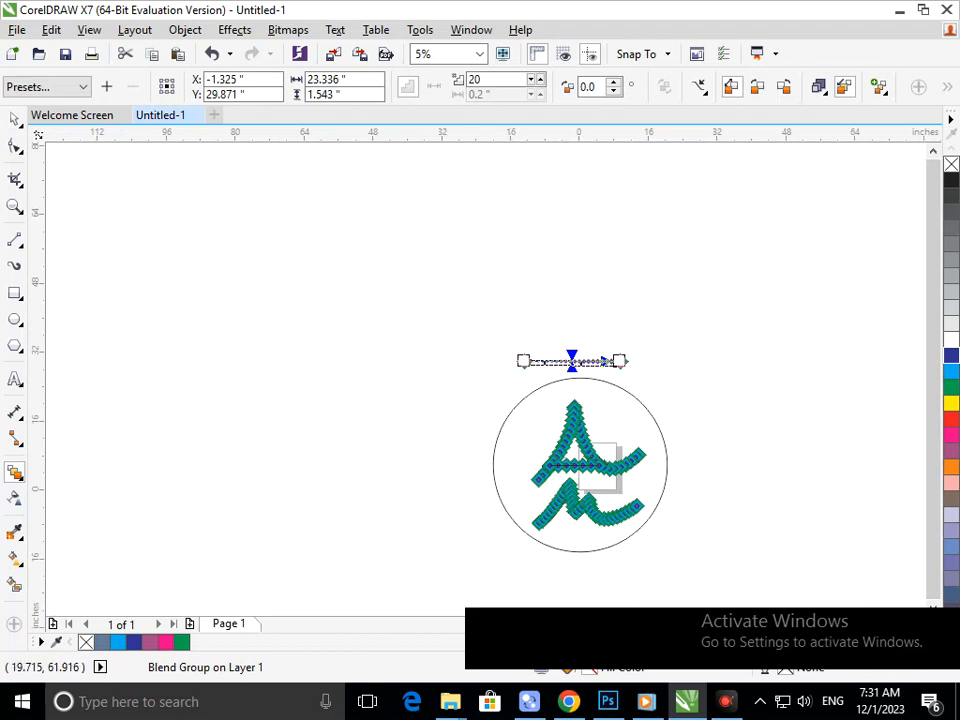
{"action": "left_click", "coordinate": [15, 119]}
{"action": "left_click", "coordinate": [716, 283]}
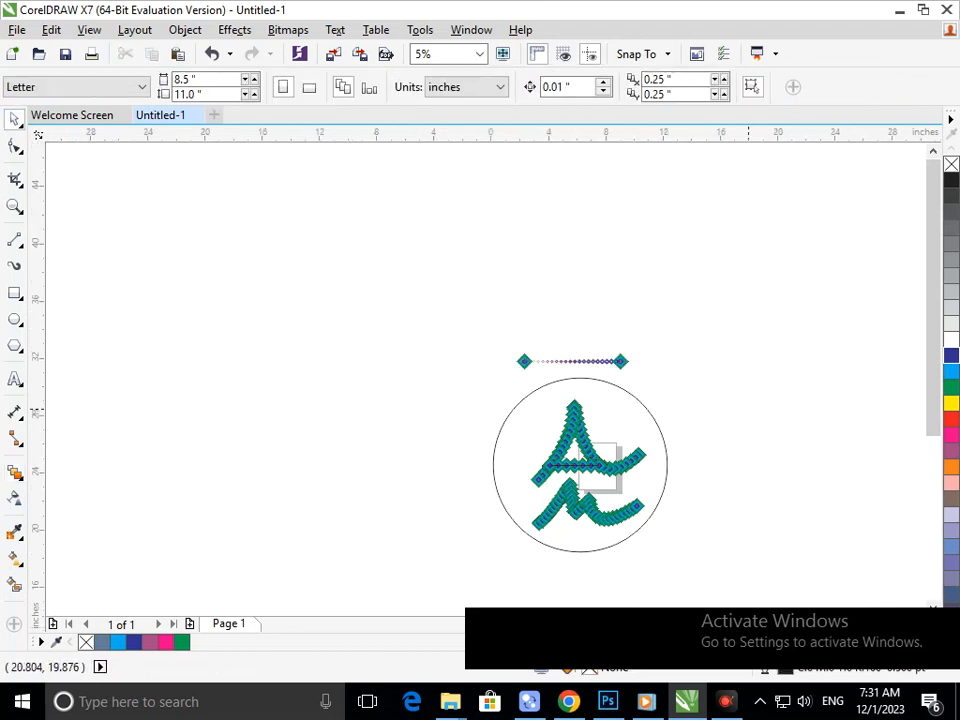
Step: Undo the blend between the two diamonds above the circle and delete the right-hand diamond
{"action": "scroll", "coordinate": [617, 352], "scroll_direction": "up", "scroll_amount": 3}
{"action": "scroll", "coordinate": [370, 400], "scroll_direction": "up", "scroll_amount": 2}
{"action": "scroll", "coordinate": [370, 400], "scroll_direction": "down", "scroll_amount": 2}
{"action": "scroll", "coordinate": [620, 350], "scroll_direction": "down", "scroll_amount": 3}
{"action": "key", "text": "ctrl+z"}
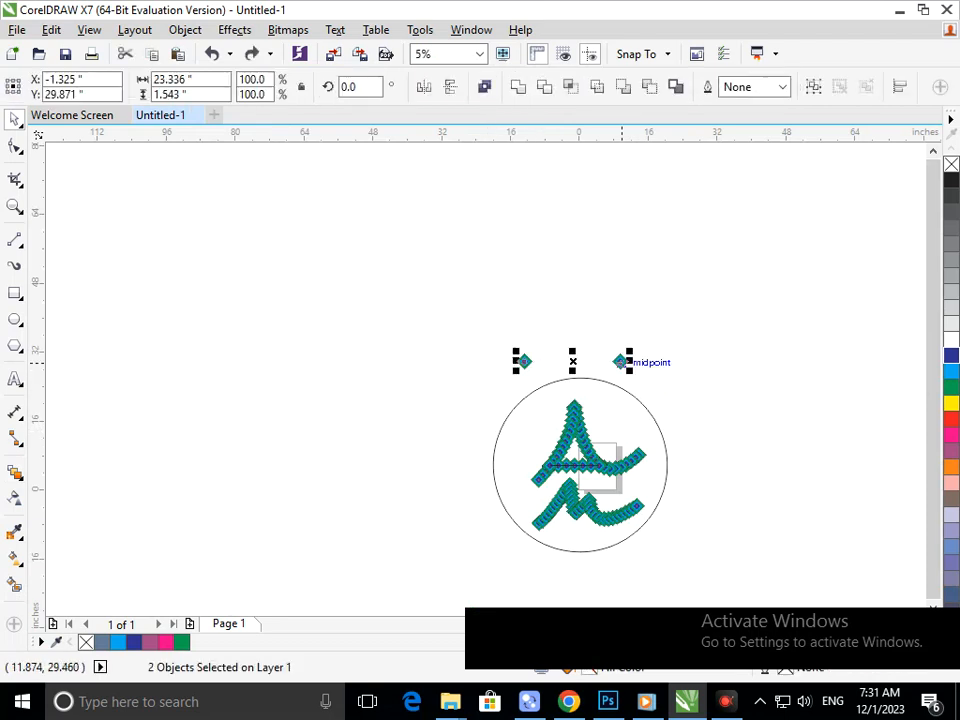
{"action": "left_click", "coordinate": [684, 336]}
{"action": "left_click_drag", "start_coordinate": [597, 337], "coordinate": [665, 388]}
{"action": "key", "text": "Delete"}
Step: Select all parts of the remaining diamond above the circle and group them
{"action": "left_click_drag", "start_coordinate": [471, 339], "coordinate": [560, 373]}
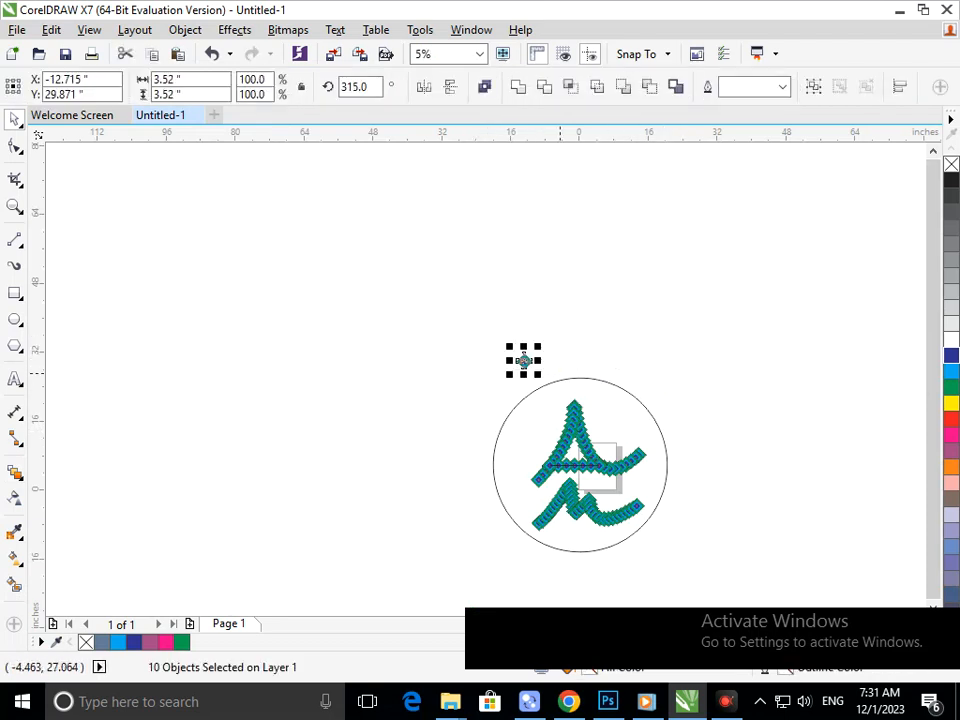
{"action": "key", "text": "ctrl+g"}
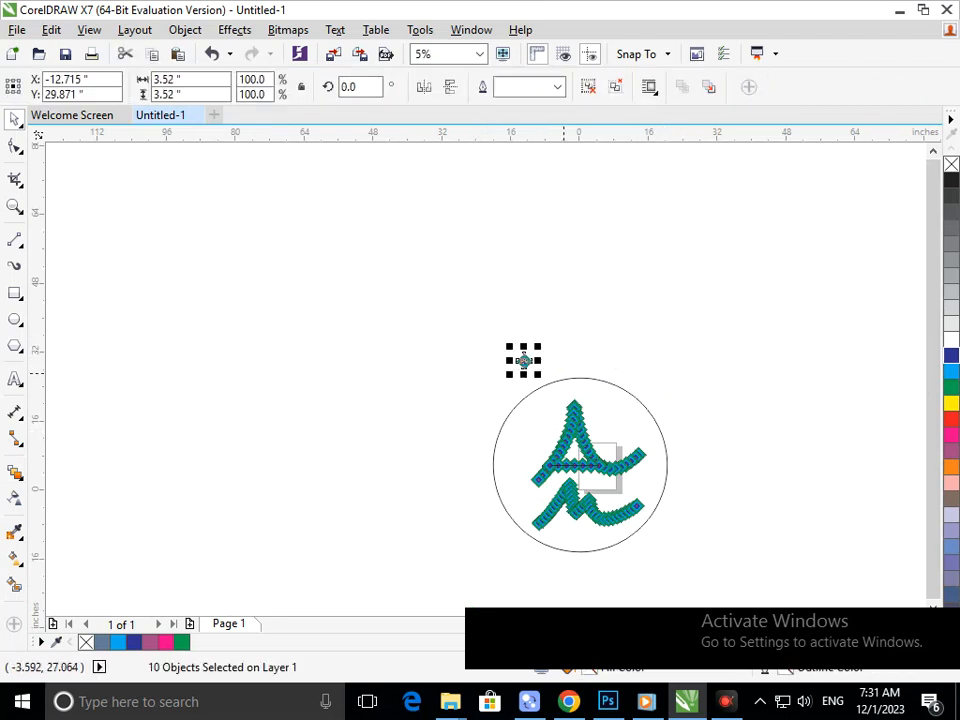
{"action": "left_click", "coordinate": [579, 314]}
Step: Move the grouped diamond well above the circle and place a copy level with it, some distance to the right
{"action": "left_click_drag", "start_coordinate": [489, 347], "coordinate": [574, 213]}
{"action": "right_click", "coordinate": [574, 213]}
{"action": "left_click", "coordinate": [382, 189]}
Step: Select the two grouped diamonds and blend them with 20 steps
{"action": "left_click_drag", "start_coordinate": [382, 189], "coordinate": [657, 276]}
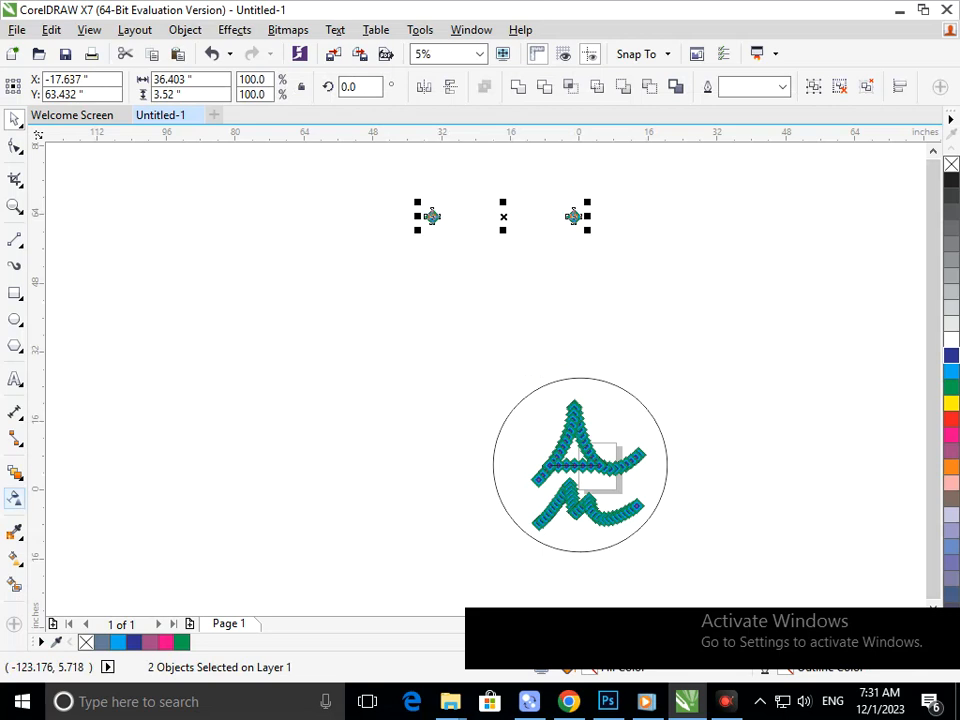
{"action": "left_click", "coordinate": [15, 472]}
{"action": "left_click", "coordinate": [70, 512]}
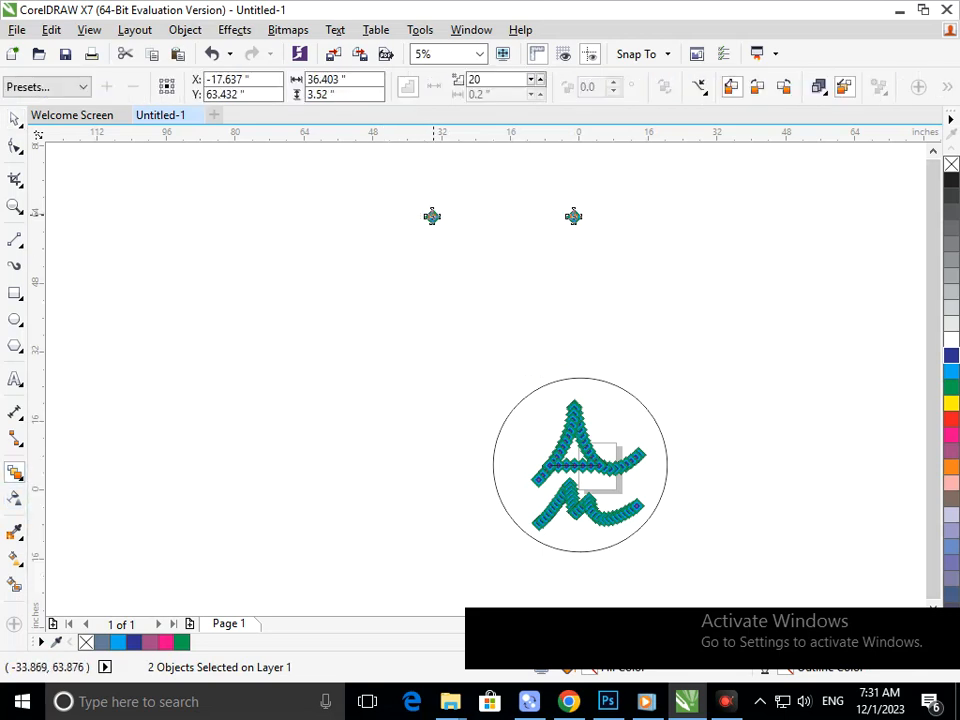
{"action": "left_click_drag", "start_coordinate": [433, 214], "coordinate": [573, 214]}
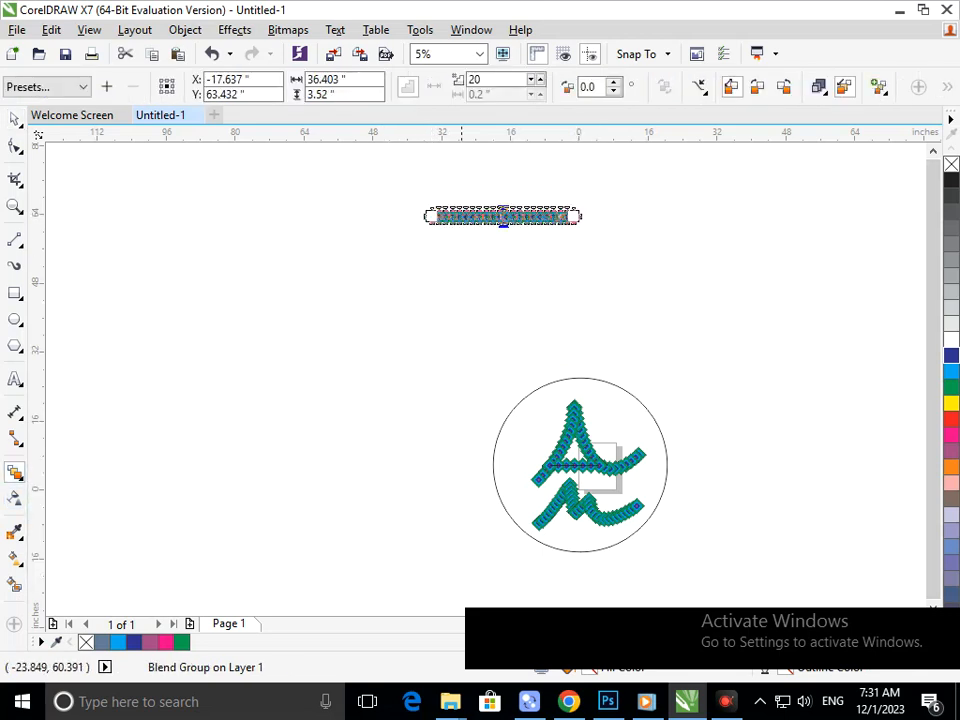
{"action": "scroll", "coordinate": [594, 165], "scroll_direction": "up", "scroll_amount": 2}
{"action": "scroll", "coordinate": [595, 165], "scroll_direction": "down", "scroll_amount": 2}
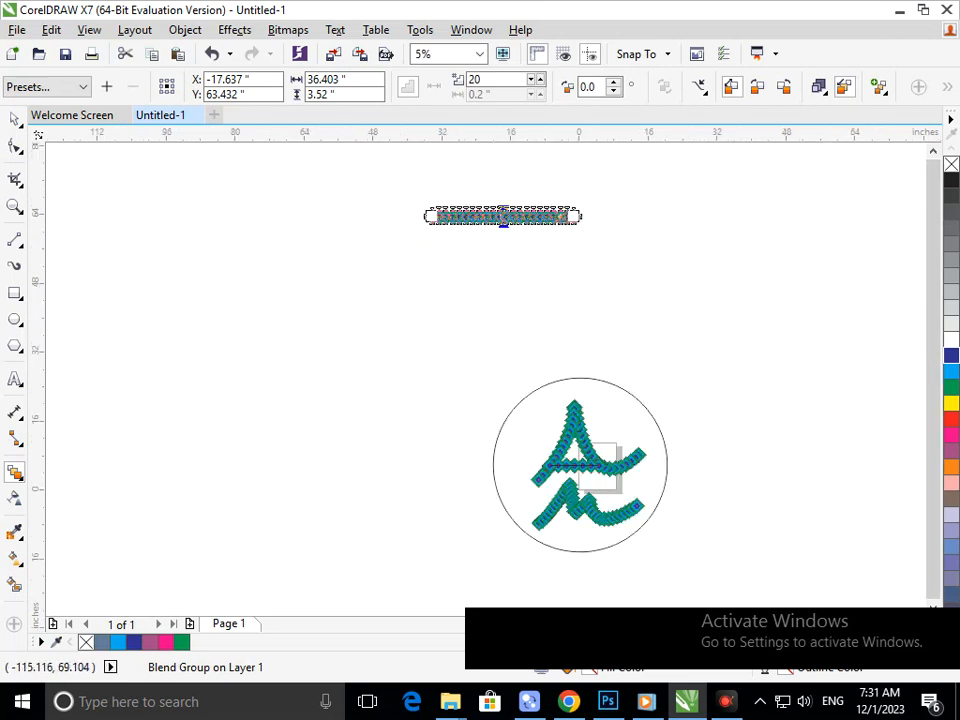
Step: Assign the large circle as the new path of the diamond blend and spread the blend along the full path
{"action": "left_click", "coordinate": [15, 119]}
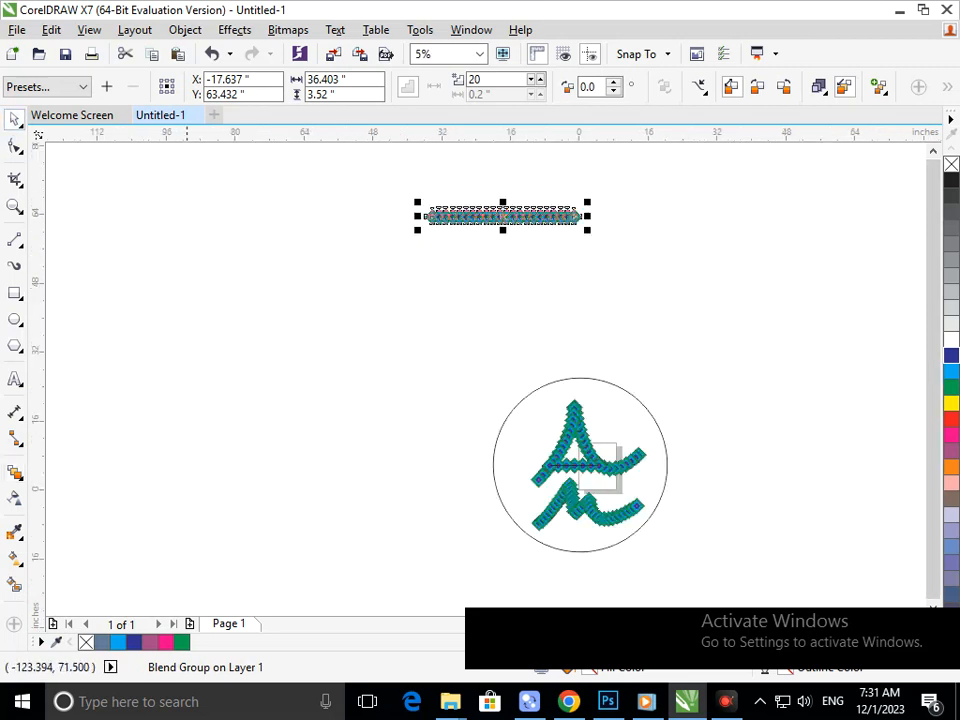
{"action": "left_click", "coordinate": [455, 217]}
{"action": "left_click", "coordinate": [461, 217]}
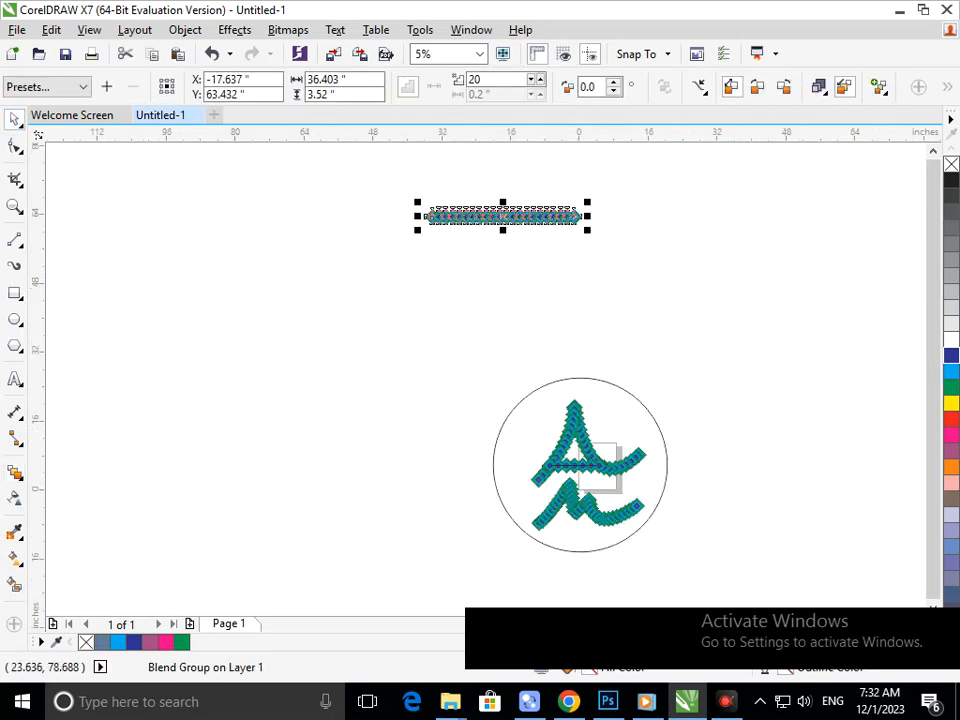
{"action": "left_click", "coordinate": [700, 88]}
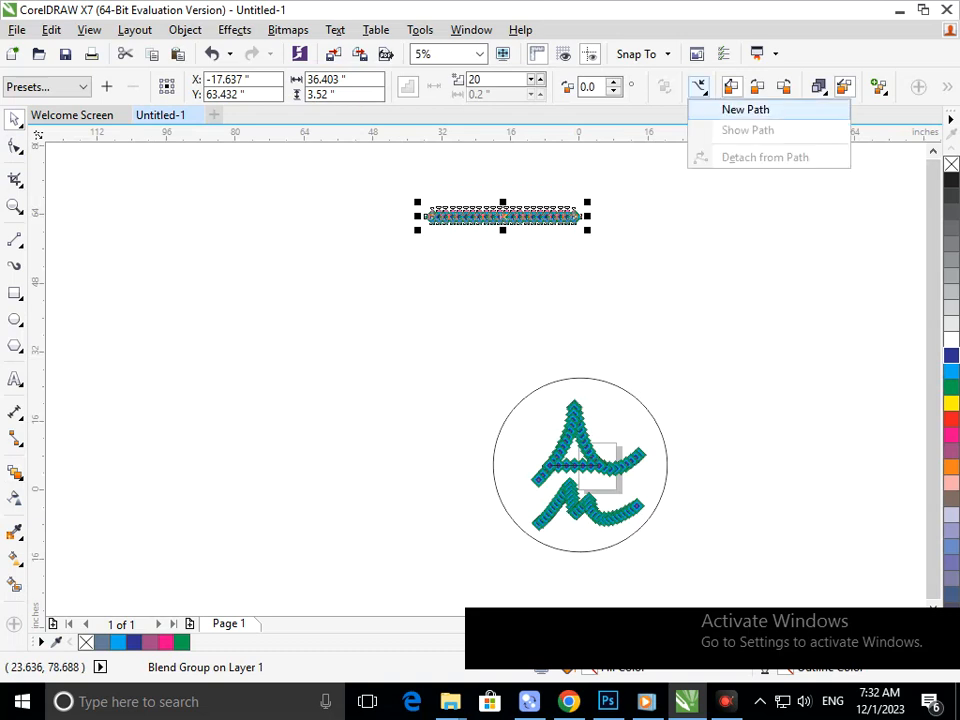
{"action": "left_click", "coordinate": [744, 109]}
{"action": "left_click", "coordinate": [619, 388]}
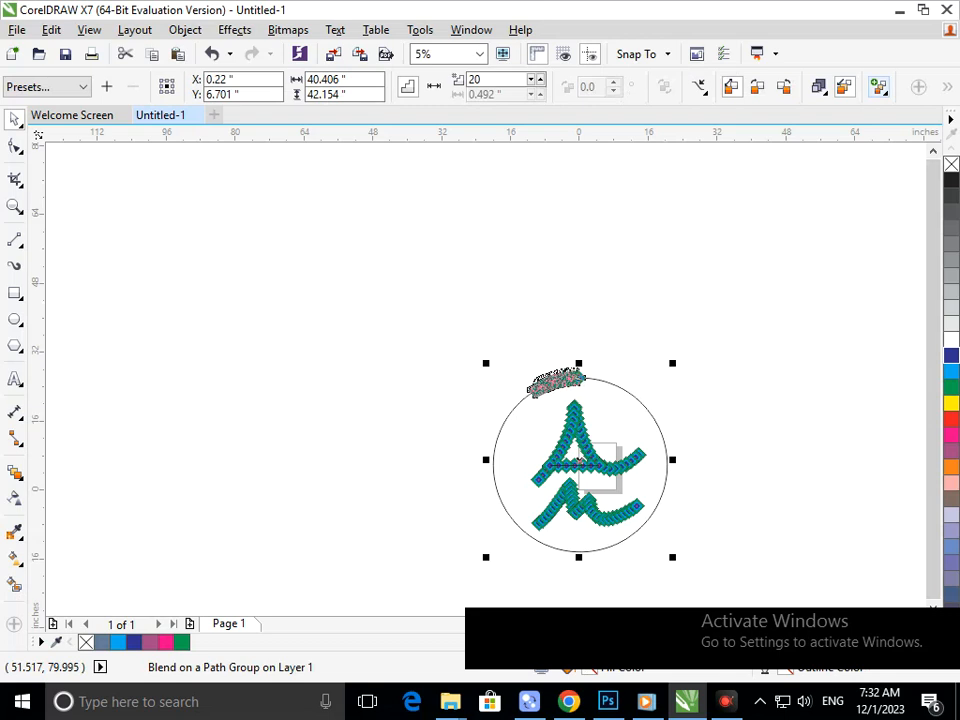
{"action": "left_click", "coordinate": [878, 87]}
{"action": "left_click", "coordinate": [830, 191]}
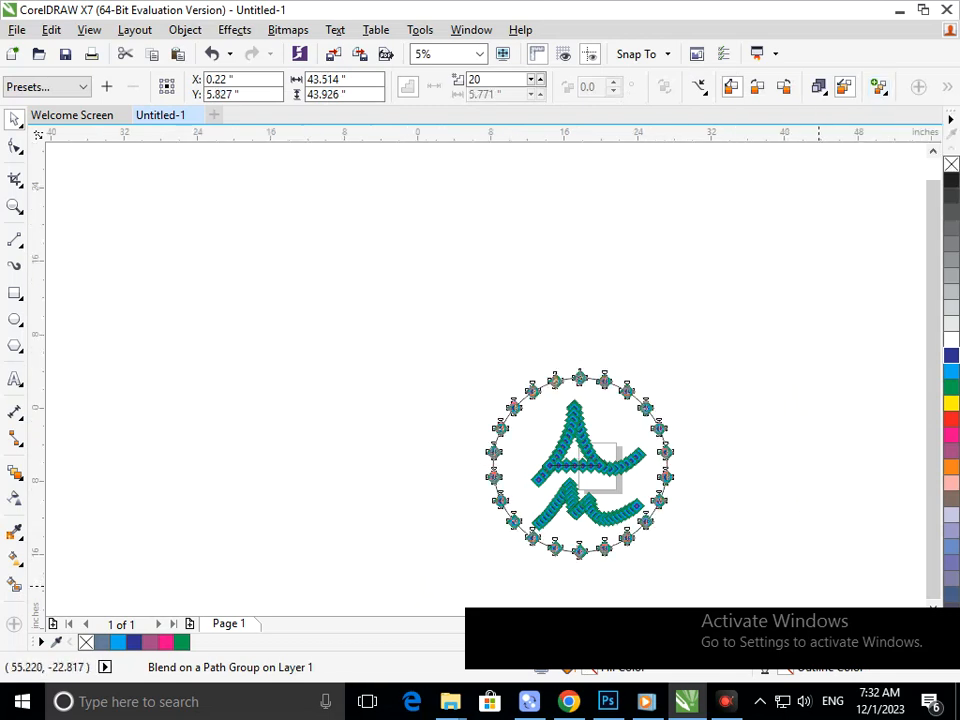
Step: Try other step counts for the diamond blend on the circle, lowering it to 17 and raising it to 31
{"action": "scroll", "coordinate": [745, 570], "scroll_direction": "up", "scroll_amount": 1}
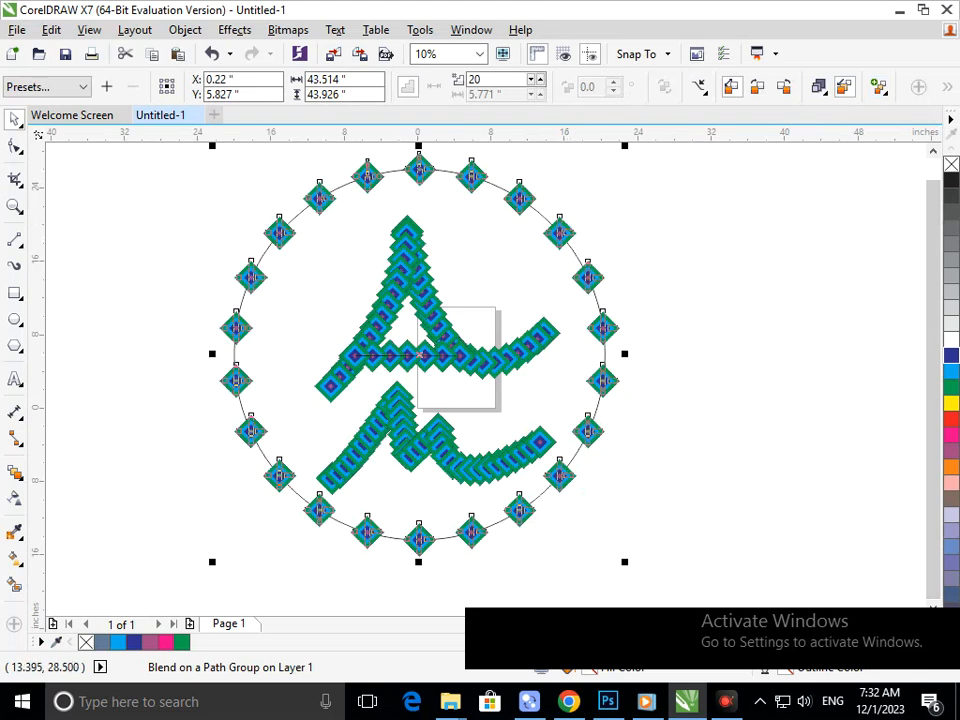
{"action": "left_click", "coordinate": [531, 82]}
{"action": "left_click", "coordinate": [531, 82]}
{"action": "left_click", "coordinate": [531, 82]}
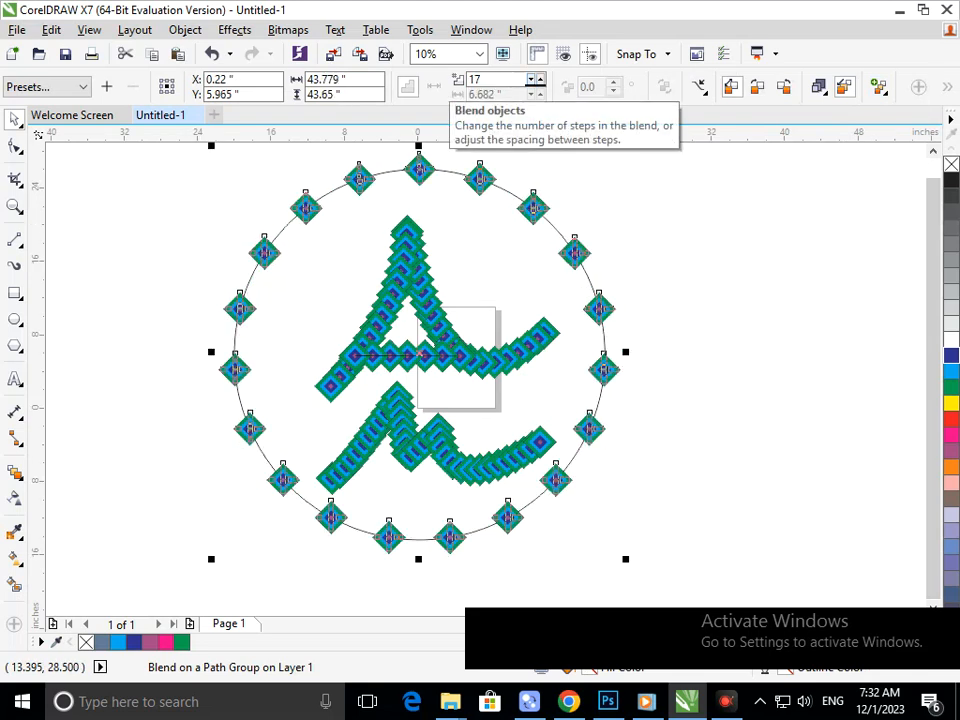
{"action": "left_click", "coordinate": [541, 79]}
{"action": "left_click", "coordinate": [541, 79]}
{"action": "left_click", "coordinate": [541, 79]}
{"action": "left_click", "coordinate": [541, 79]}
{"action": "left_click", "coordinate": [541, 79]}
{"action": "left_click", "coordinate": [541, 79]}
{"action": "left_click", "coordinate": [541, 79]}
{"action": "left_click", "coordinate": [541, 79]}
{"action": "left_click", "coordinate": [541, 79]}
{"action": "left_click", "coordinate": [541, 79]}
{"action": "left_click", "coordinate": [541, 79]}
{"action": "left_click", "coordinate": [541, 79]}
{"action": "left_click", "coordinate": [541, 79]}
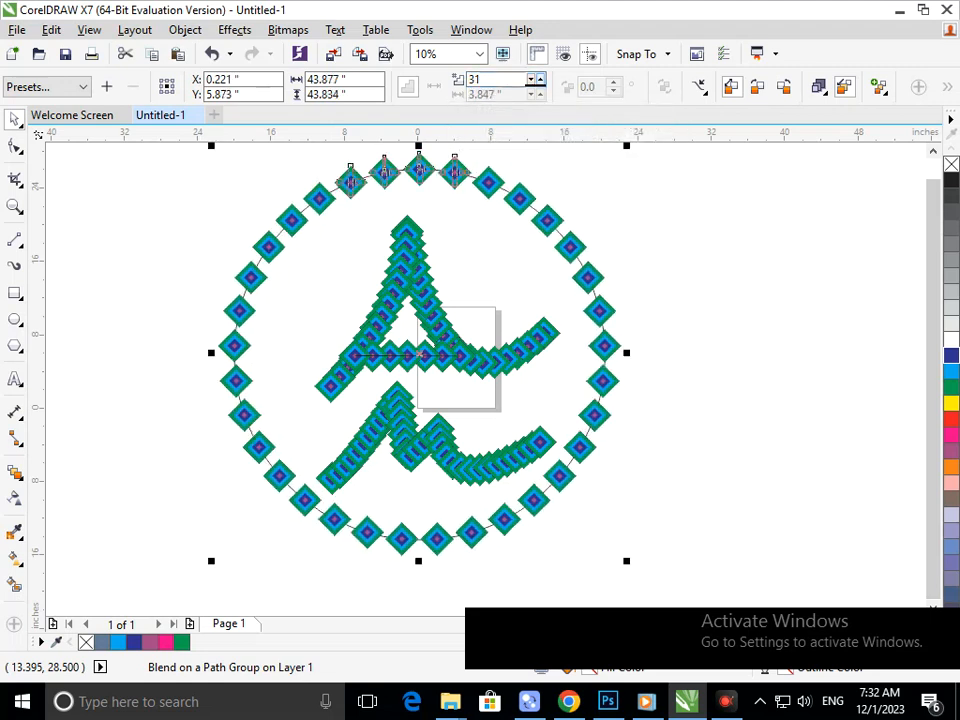
Step: Set the circle's diamond blend to 15 steps and deselect it
{"action": "double_click", "coordinate": [475, 79]}
{"action": "type", "text": "15"}
{"action": "key", "text": "Return"}
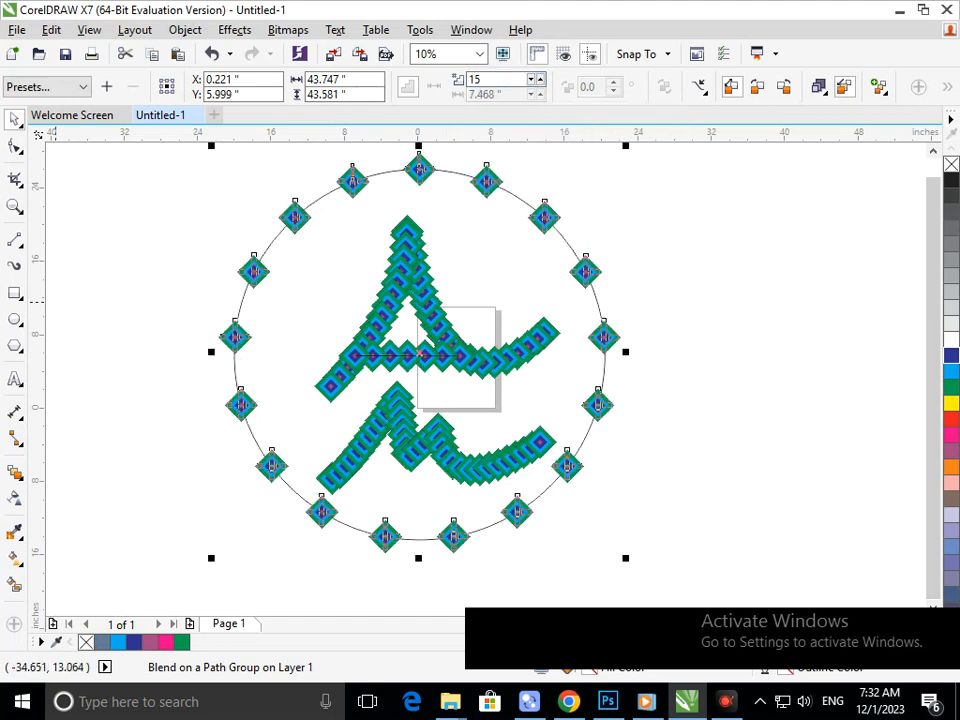
{"action": "left_click", "coordinate": [348, 277]}
Step: Group the whole design and move it up and to the left, clear of the page
{"action": "scroll", "coordinate": [220, 164], "scroll_direction": "down", "scroll_amount": 1}
{"action": "left_click_drag", "start_coordinate": [420, 328], "coordinate": [759, 596]}
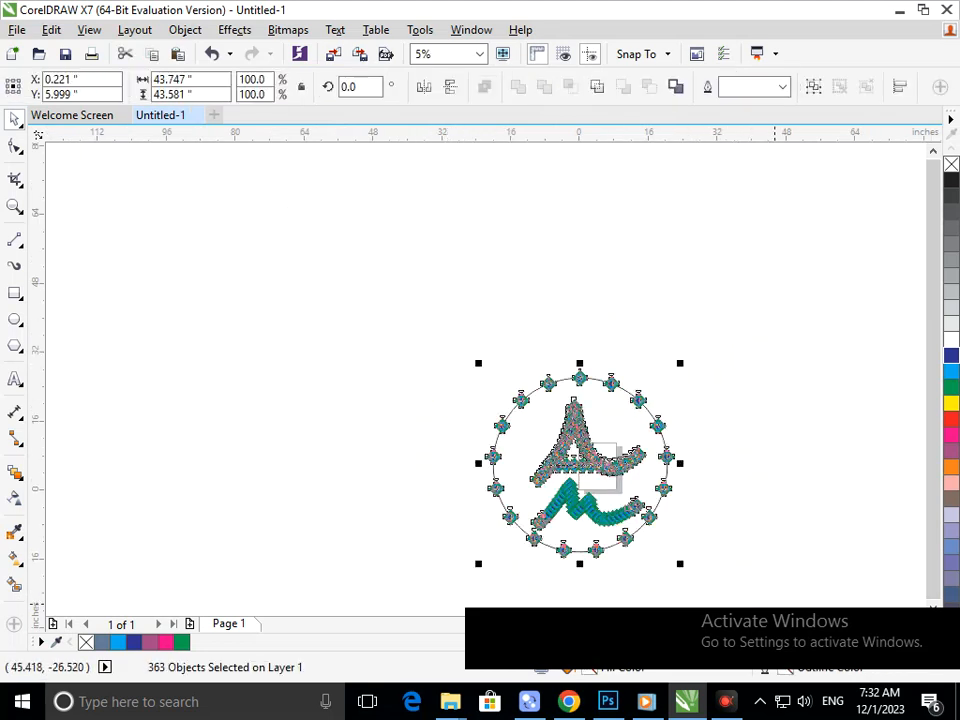
{"action": "key", "text": "ctrl+g"}
{"action": "left_click_drag", "start_coordinate": [582, 504], "coordinate": [190, 355]}
{"action": "left_click", "coordinate": [256, 522]}
{"action": "left_click_drag", "start_coordinate": [84, 194], "coordinate": [279, 393]}
{"action": "key", "text": "shift+F2"}
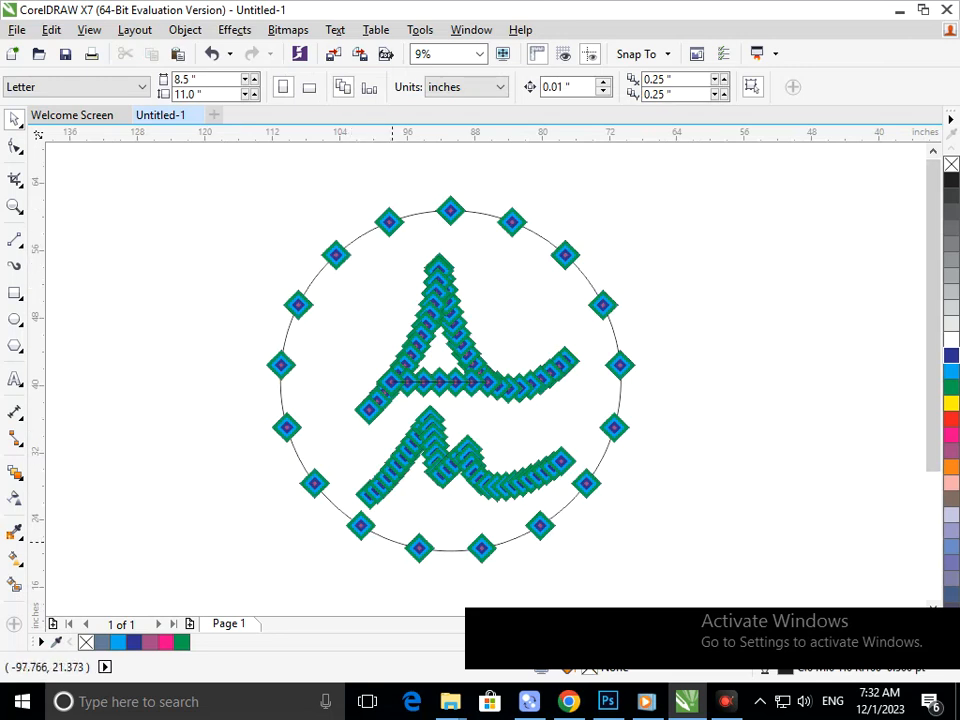
Step: Try to ungroup the design and separate the circle from its diamonds
{"action": "left_click", "coordinate": [392, 539]}
{"action": "left_click", "coordinate": [185, 29]}
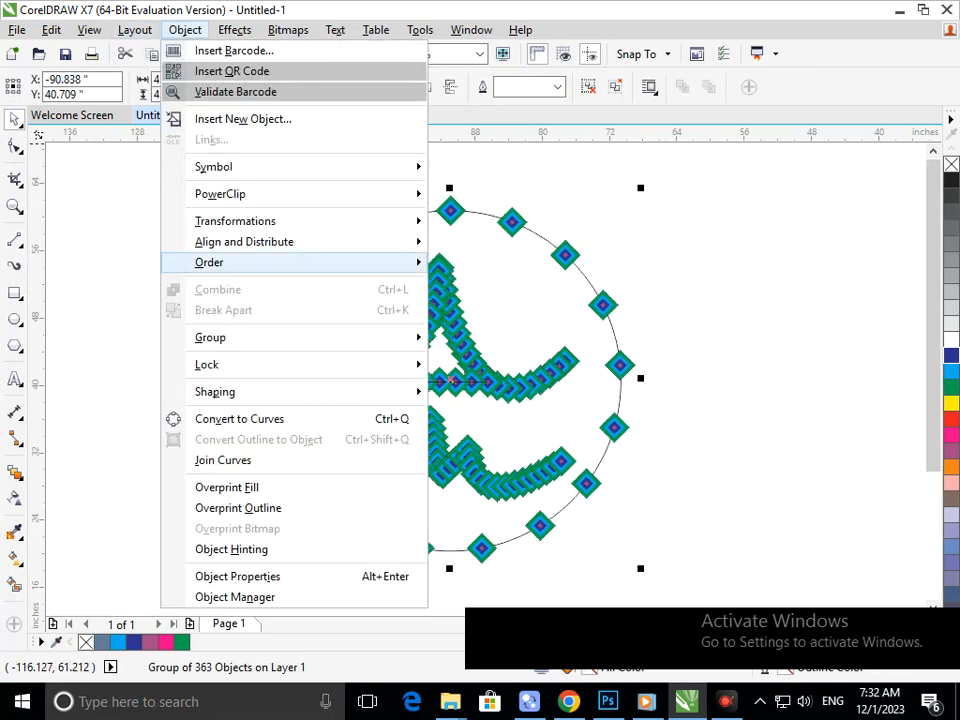
{"action": "left_click", "coordinate": [108, 245]}
{"action": "left_click", "coordinate": [196, 334]}
{"action": "left_click", "coordinate": [283, 364]}
{"action": "left_click", "coordinate": [185, 29]}
{"action": "left_click", "coordinate": [120, 290]}
{"action": "left_click", "coordinate": [197, 318]}
{"action": "left_click_drag", "start_coordinate": [280, 364], "coordinate": [168, 356]}
{"action": "key", "text": "ctrl+z"}
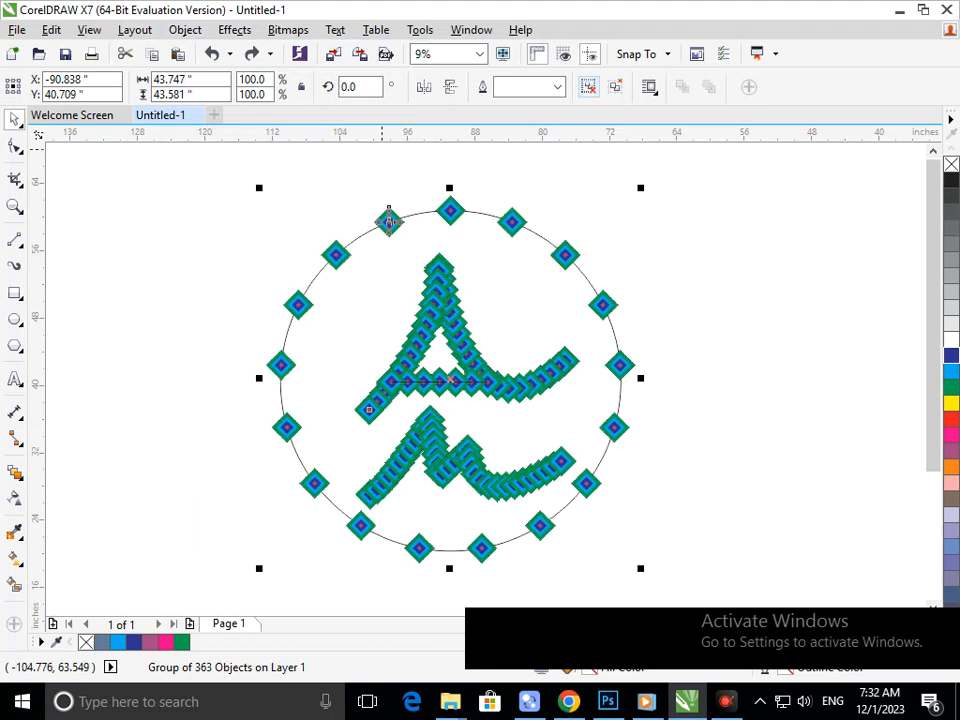
Step: Ungroup the design and break the diamond blend apart from its circle path
{"action": "left_click", "coordinate": [382, 150]}
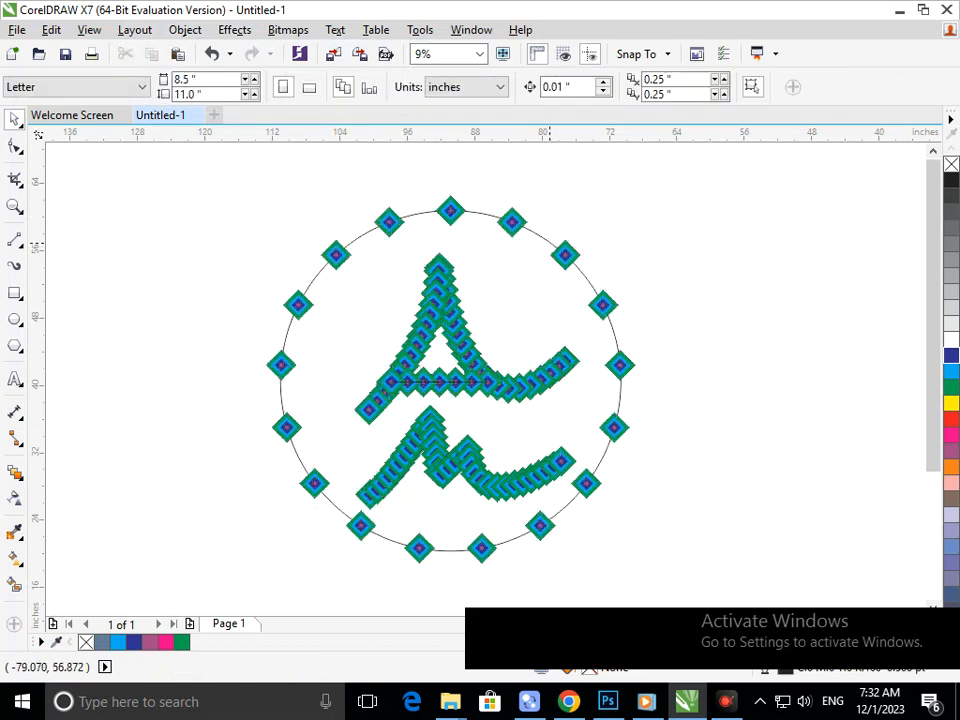
{"action": "left_click_drag", "start_coordinate": [549, 242], "coordinate": [523, 270]}
{"action": "key", "text": "ctrl+z"}
{"action": "left_click", "coordinate": [185, 30]}
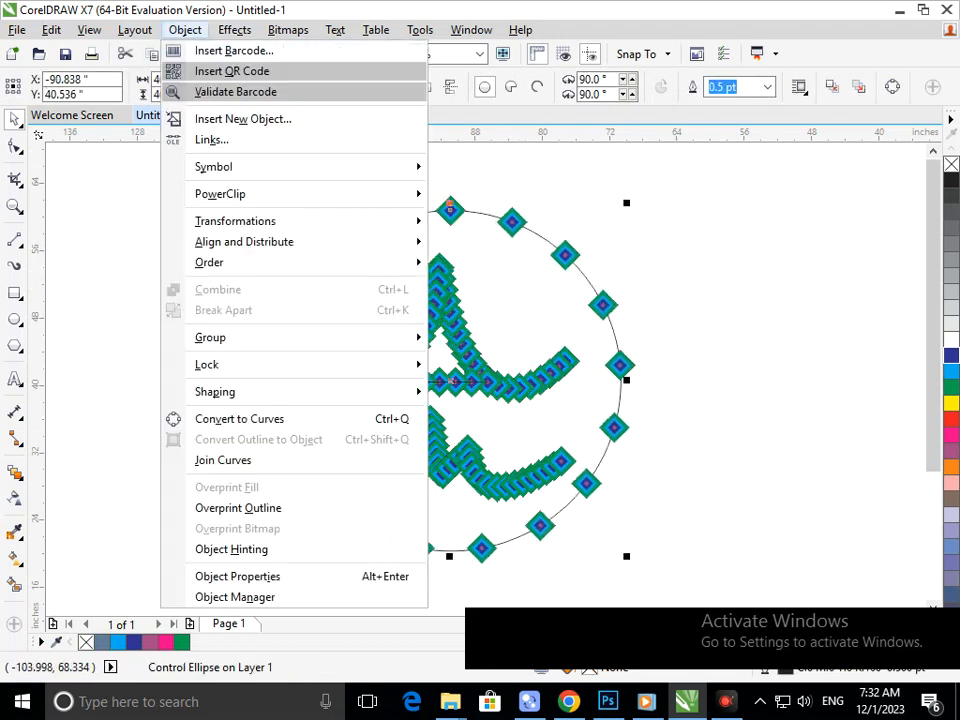
{"action": "left_click", "coordinate": [136, 277]}
{"action": "left_click", "coordinate": [298, 304]}
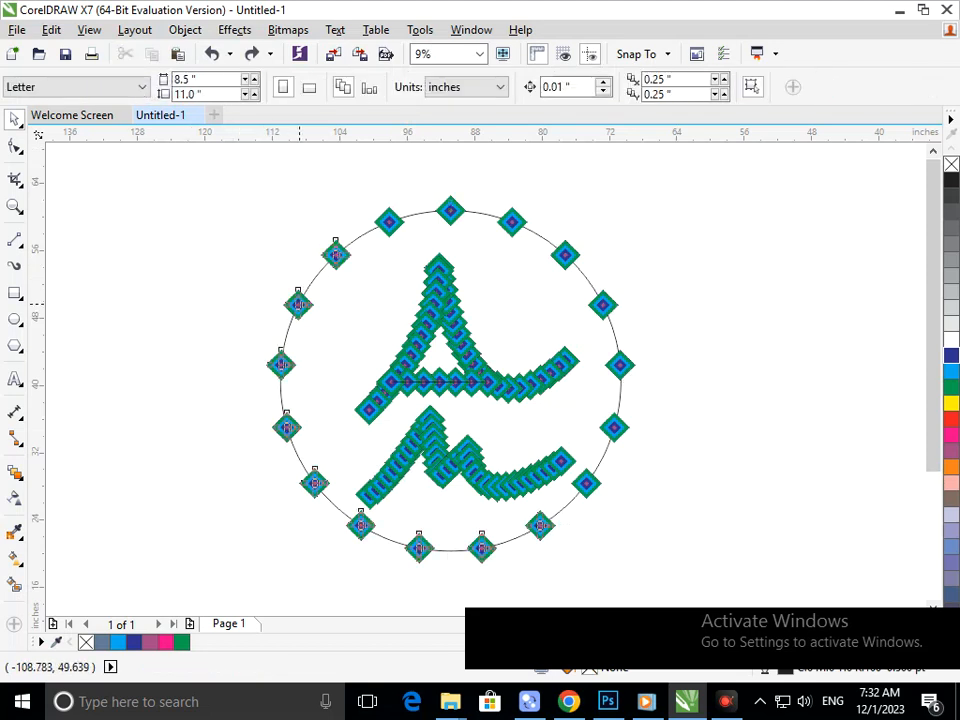
{"action": "left_click", "coordinate": [185, 30]}
{"action": "left_click", "coordinate": [239, 310]}
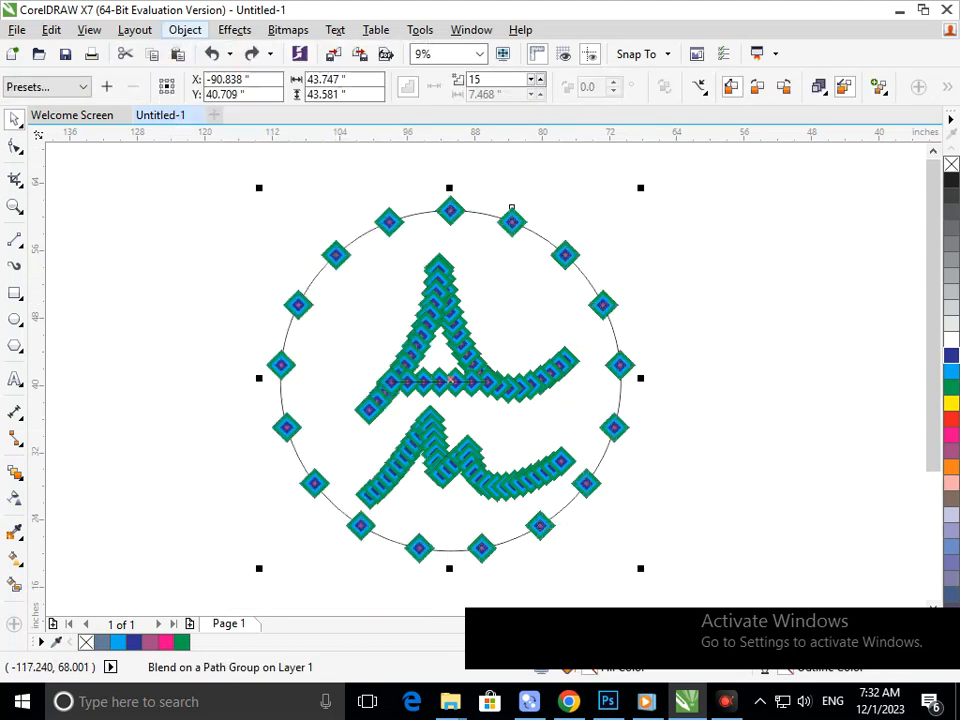
Step: Move the separated circle to the left off its diamonds, undo the move and deselect the circle
{"action": "left_click_drag", "start_coordinate": [314, 280], "coordinate": [171, 268]}
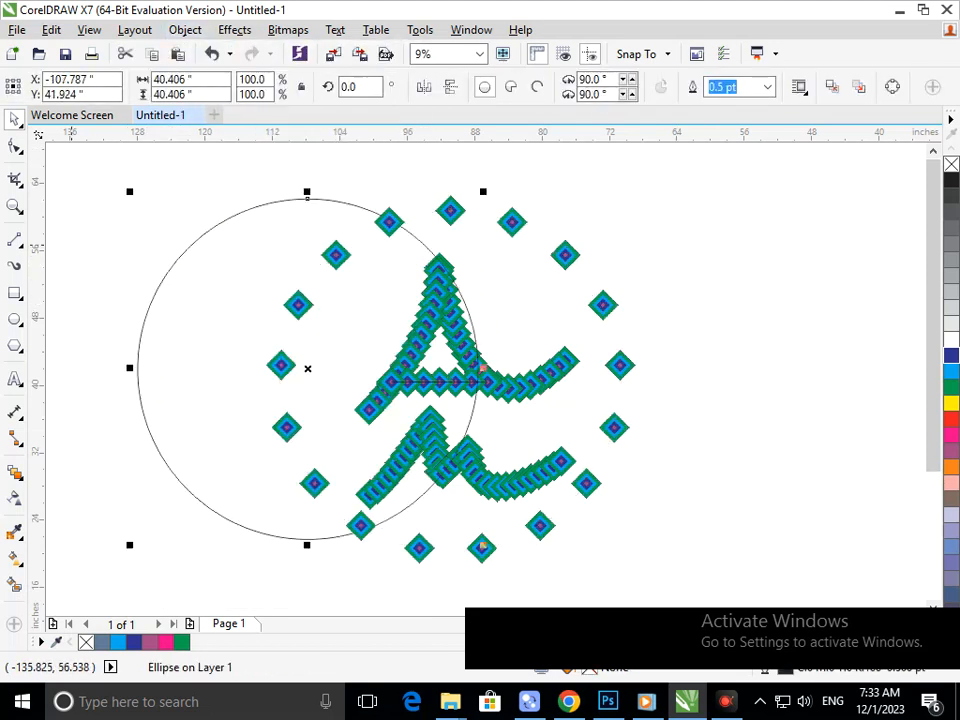
{"action": "key", "text": "ctrl+z"}
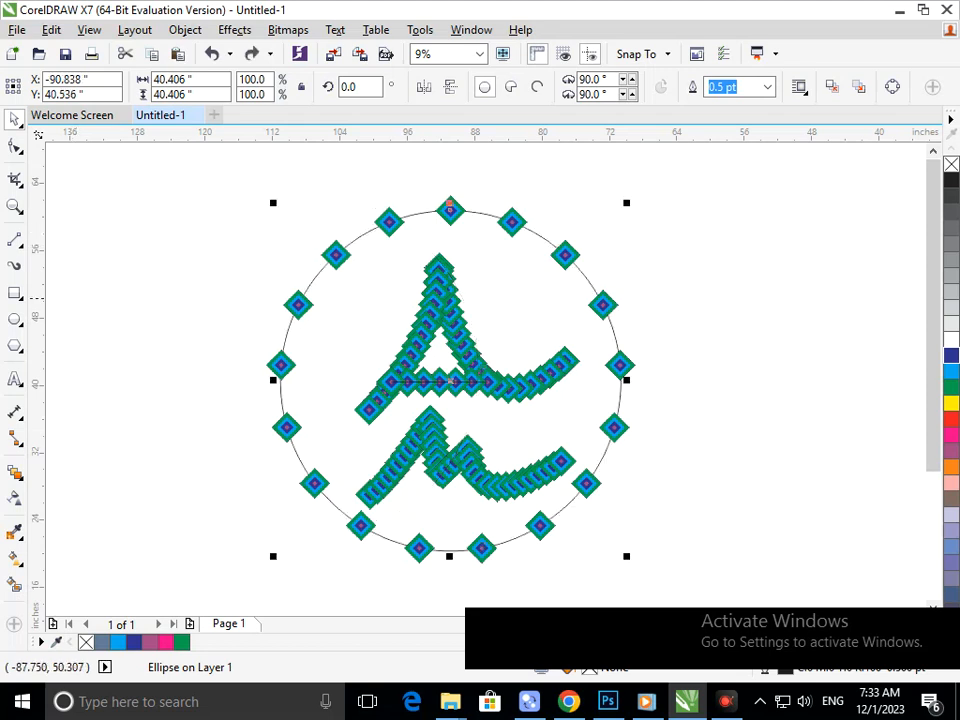
{"action": "left_click", "coordinate": [699, 292]}
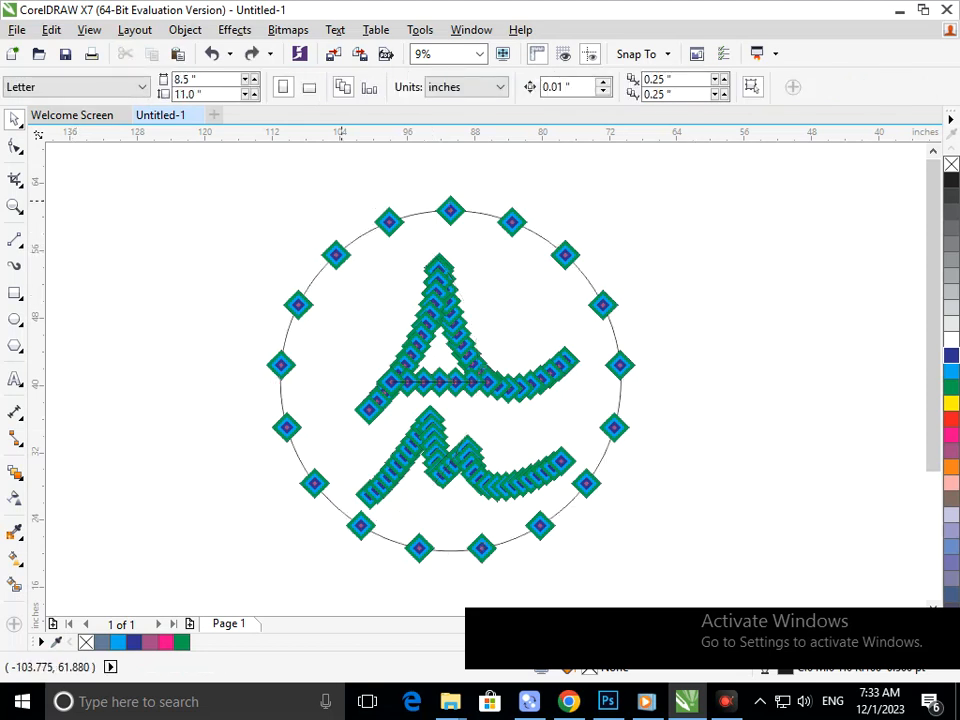
Step: Select the circle with all the diamond bands and group them into one object
{"action": "left_click_drag", "start_coordinate": [178, 150], "coordinate": [771, 596]}
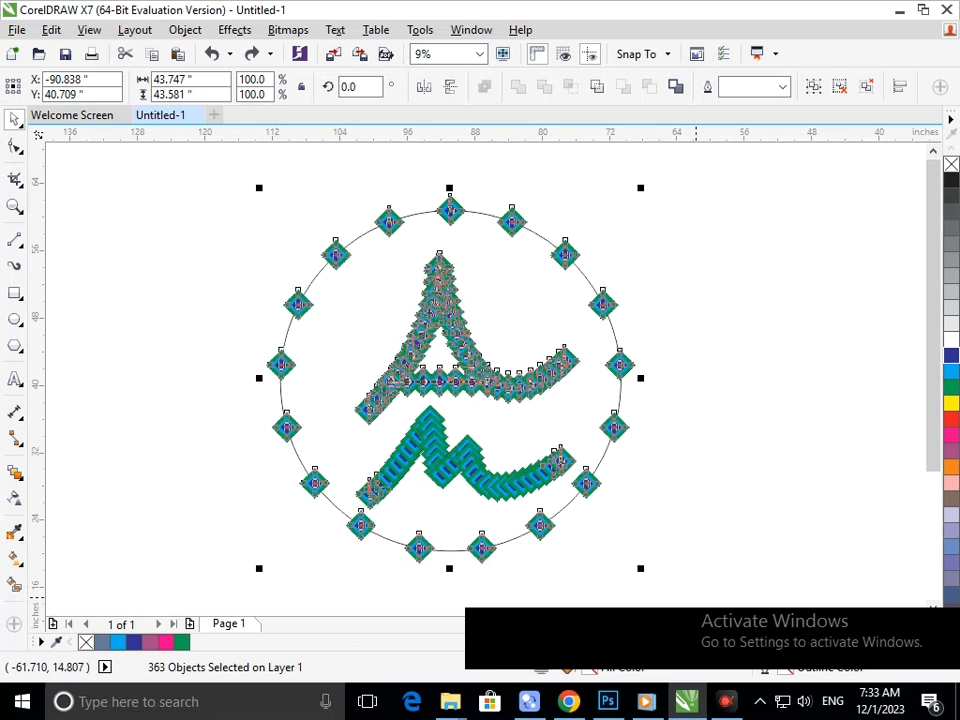
{"action": "key", "text": "ctrl+g"}
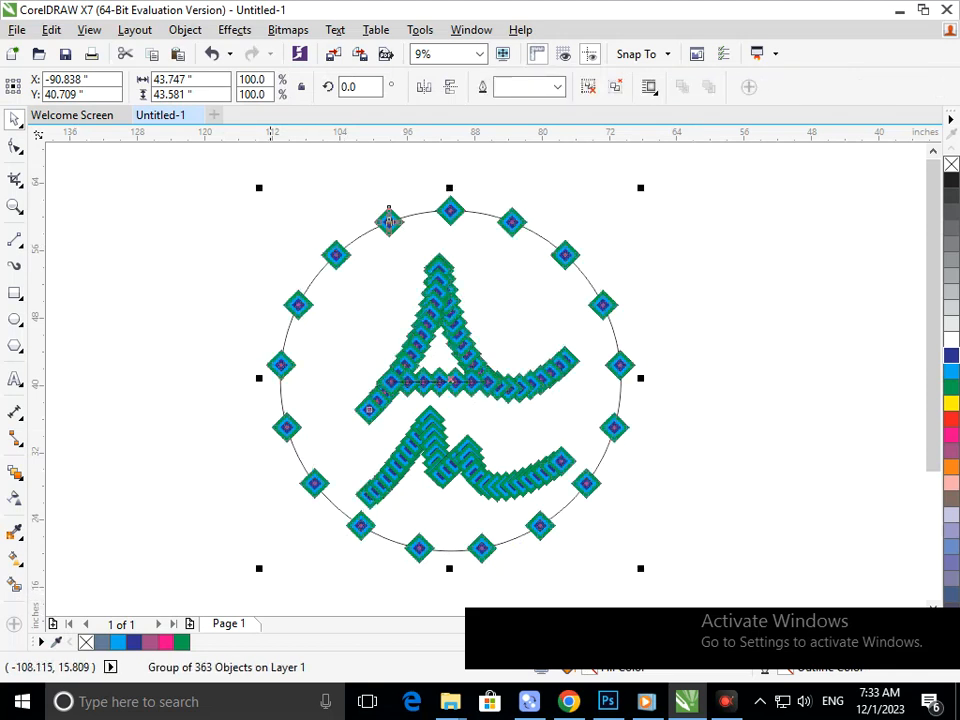
Step: Scale the grouped design down slightly, move it a little to the right and deselect it
{"action": "left_click_drag", "start_coordinate": [261, 570], "coordinate": [281, 553]}
{"action": "left_click_drag", "start_coordinate": [398, 527], "coordinate": [452, 521]}
{"action": "left_click", "coordinate": [540, 574]}
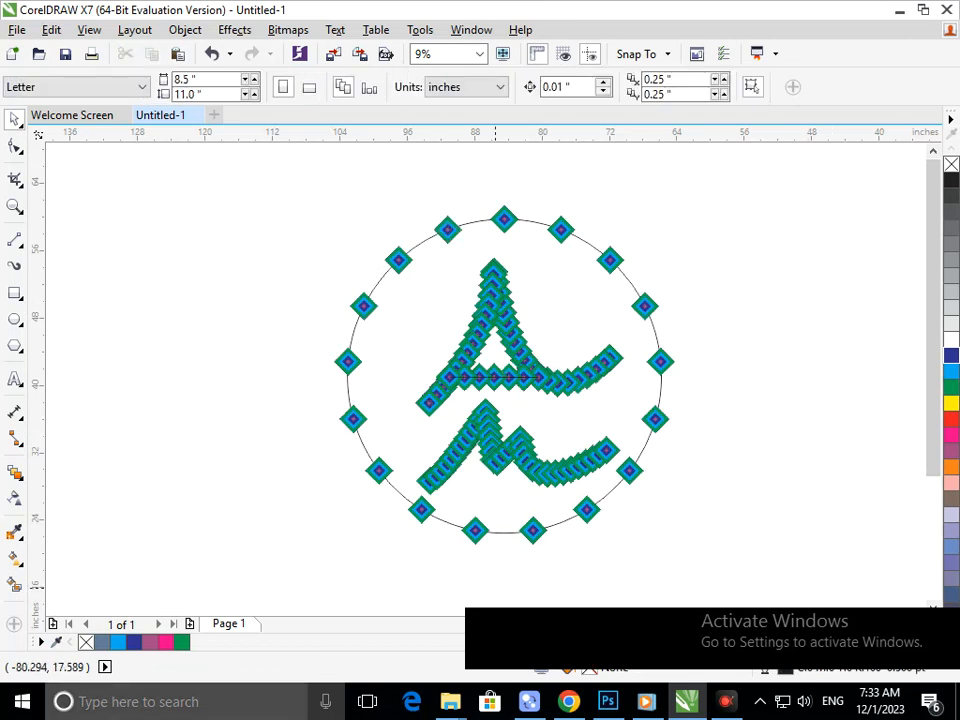